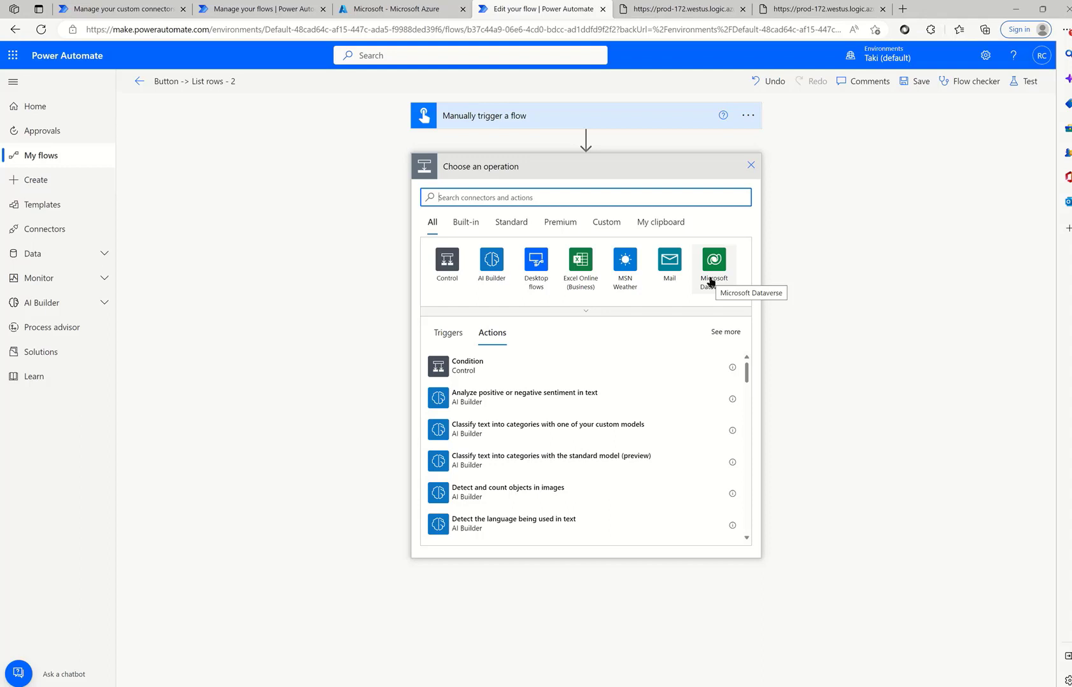
- Add a Dataverse List rows action on the Users table and expand its advanced options
left_click(711, 282)
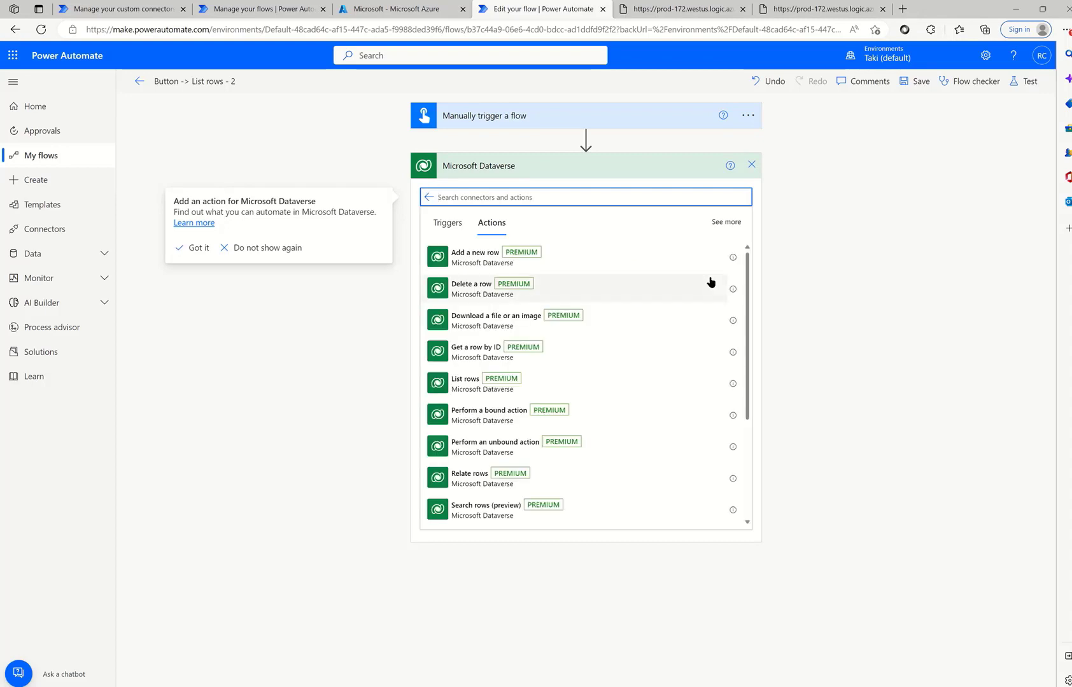
left_click(496, 383)
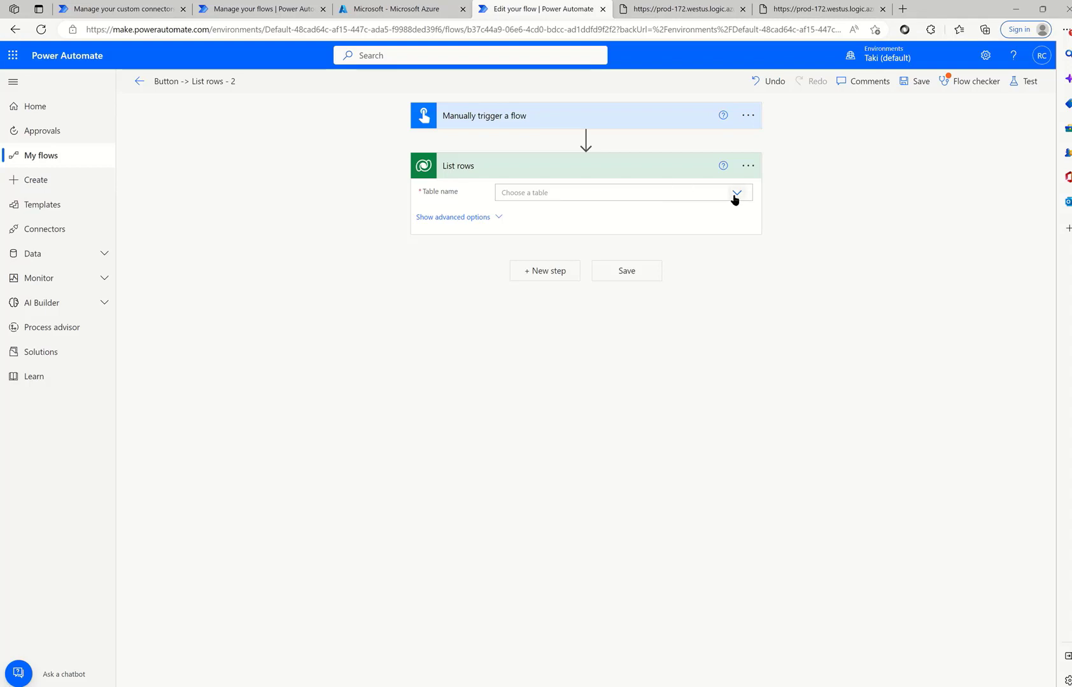
left_click(576, 198)
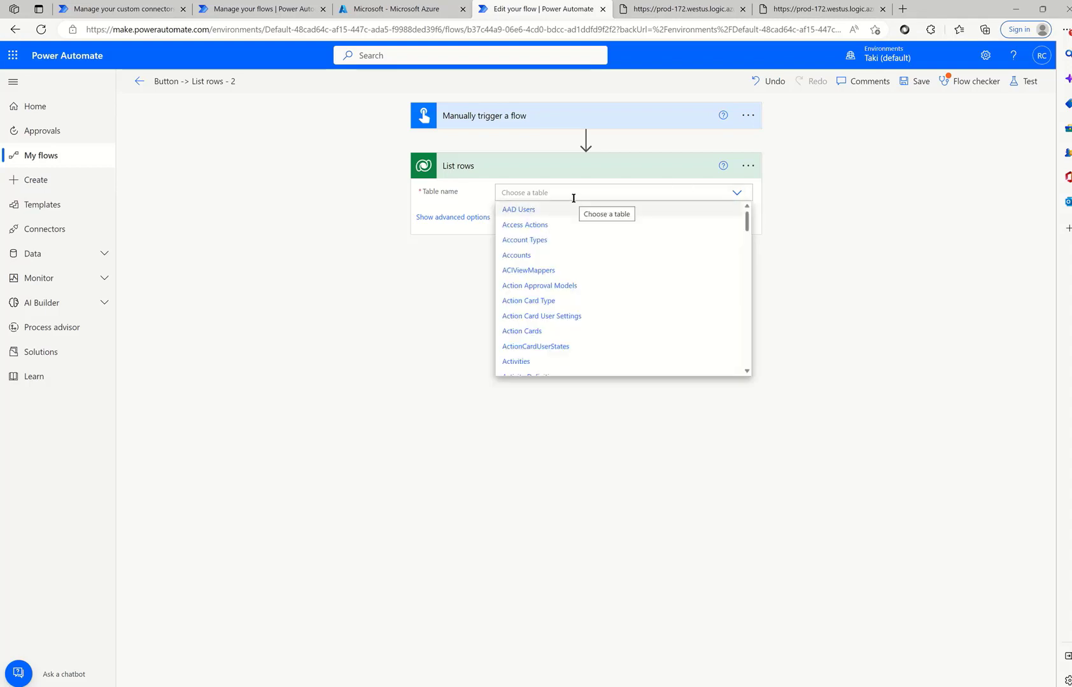
type("Users")
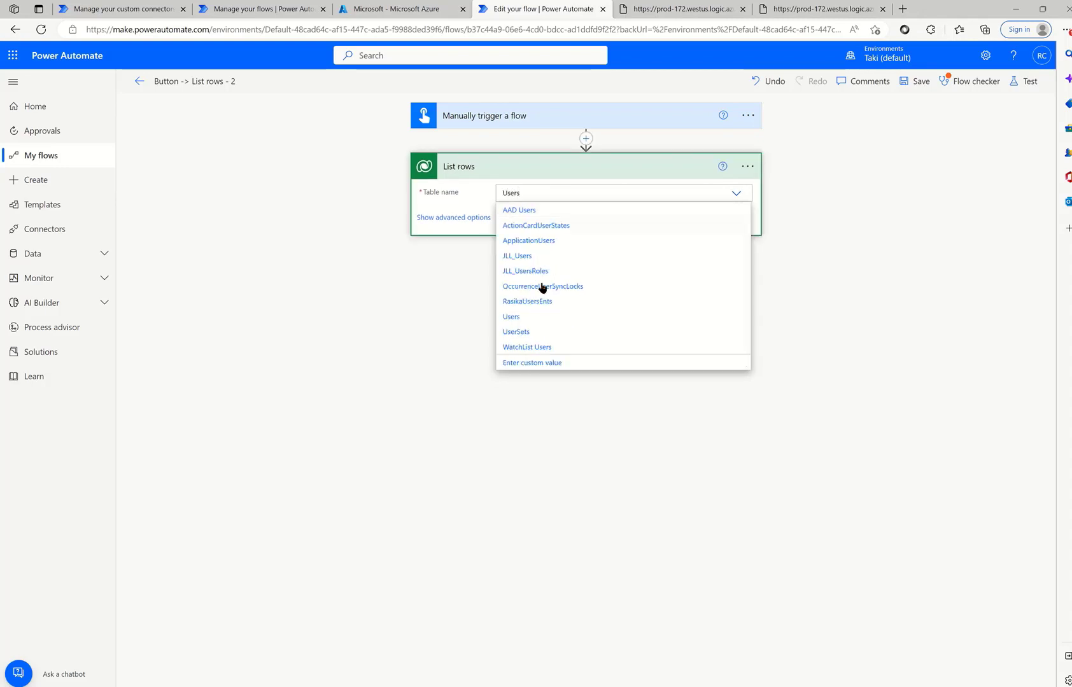
left_click(511, 316)
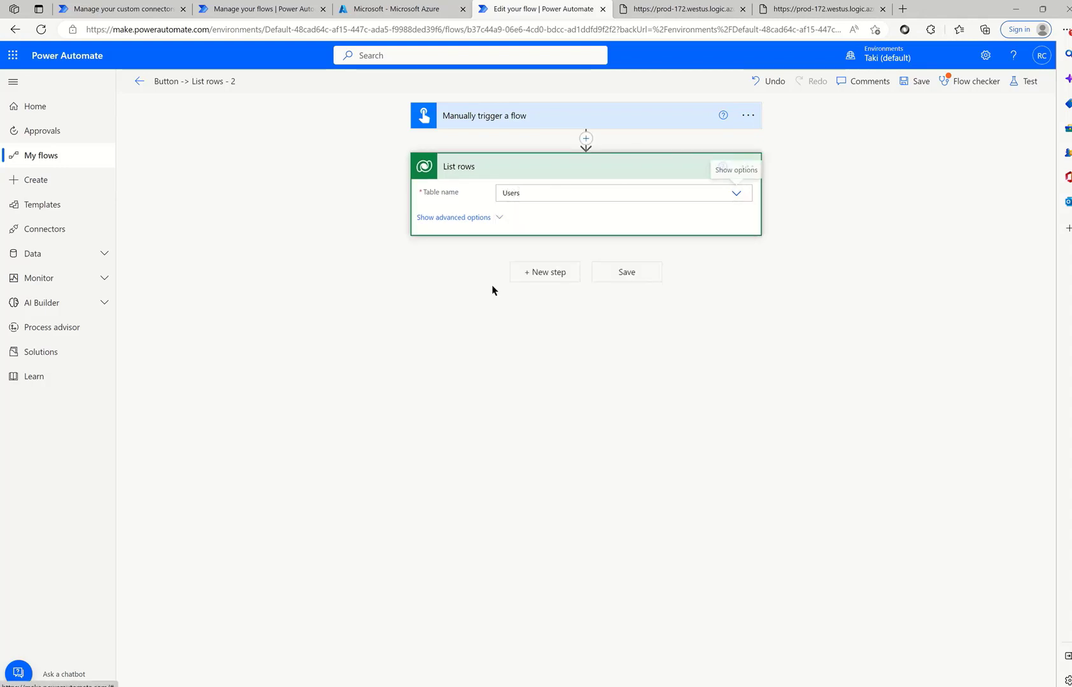
left_click(507, 218)
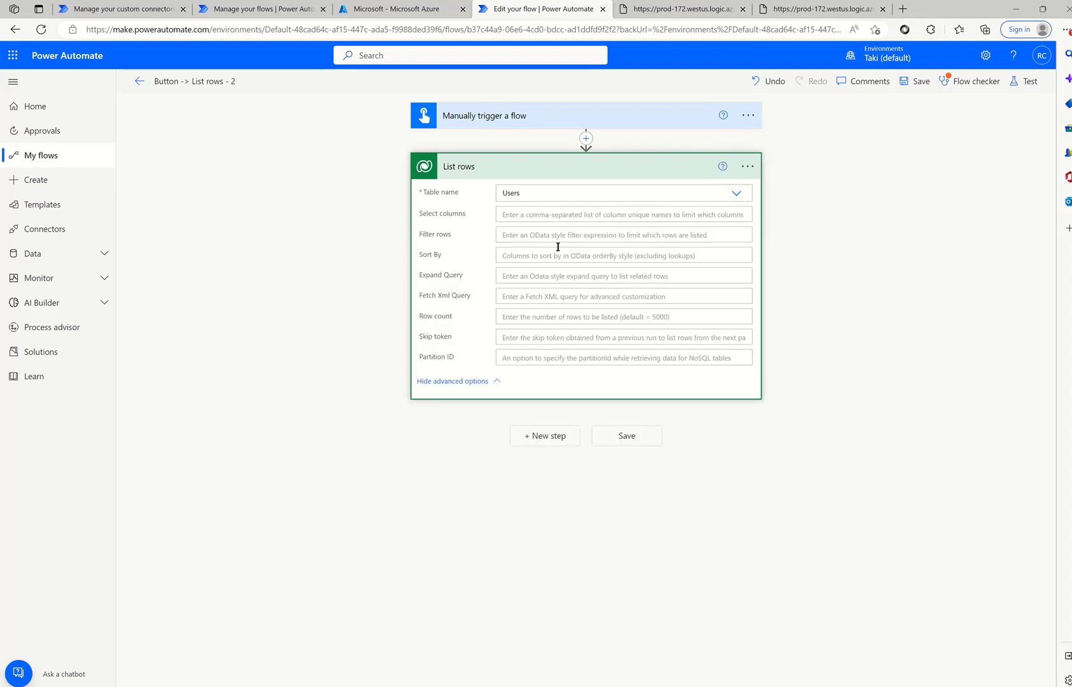
- Set Row count to 1, save and run the flow manually, then expand the List rows results
left_click(550, 317)
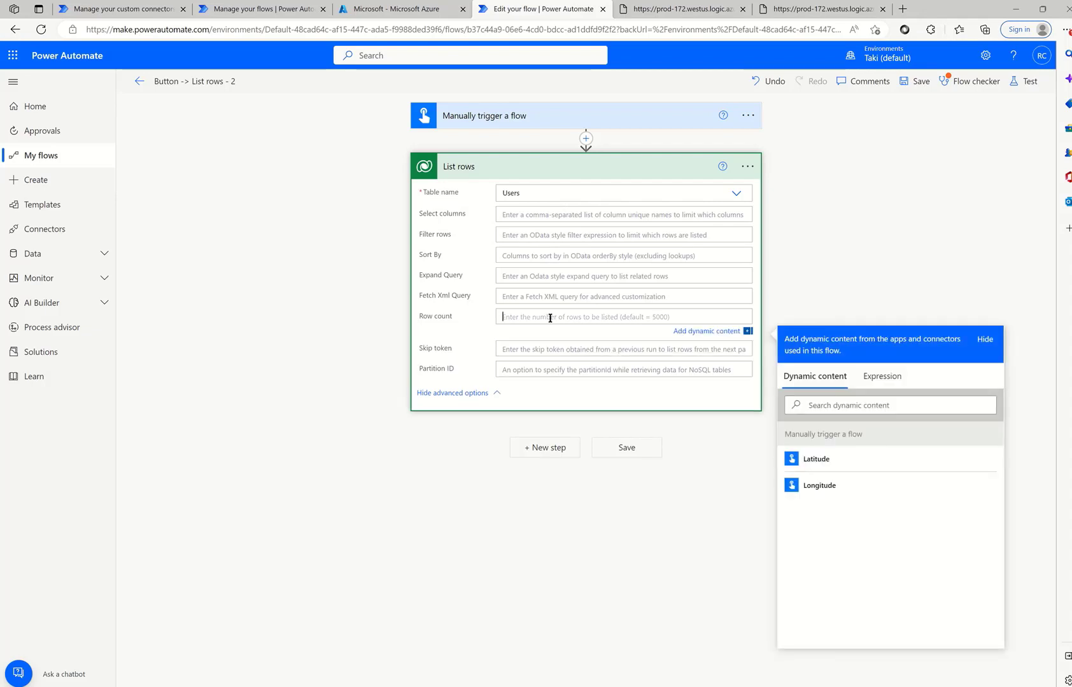
type("1")
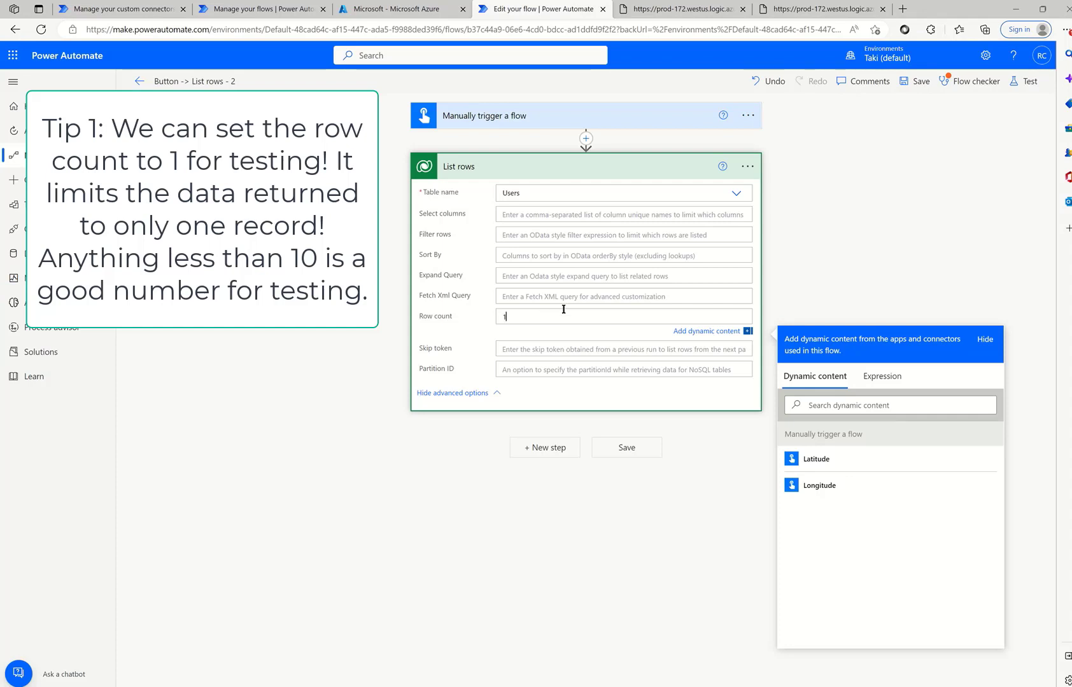
left_click(1027, 86)
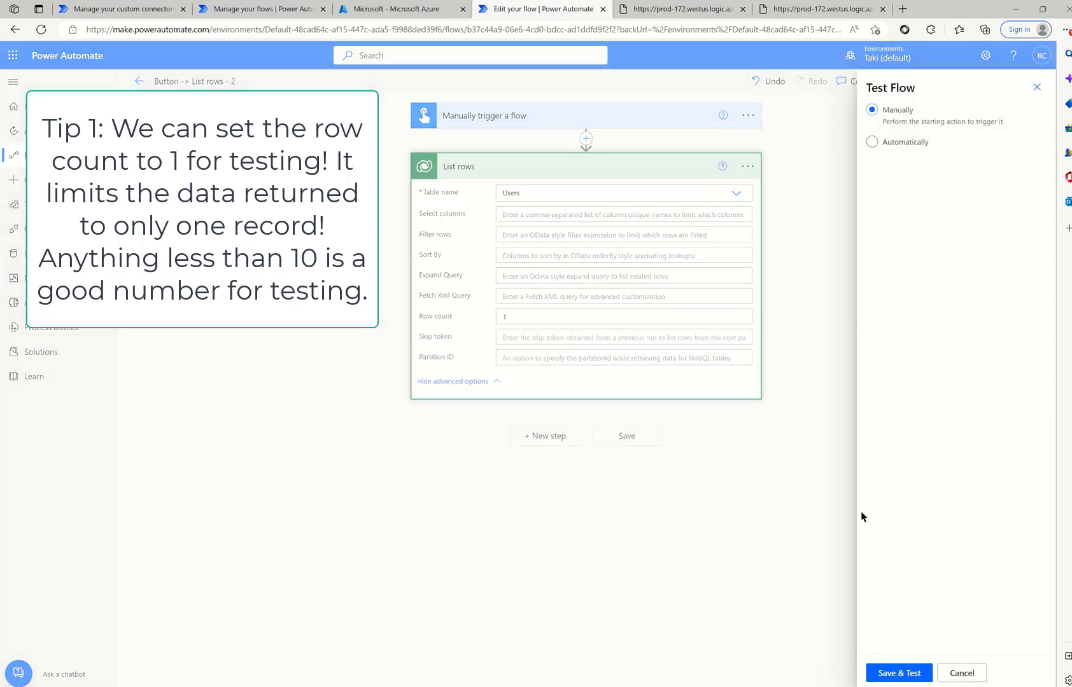
left_click(891, 676)
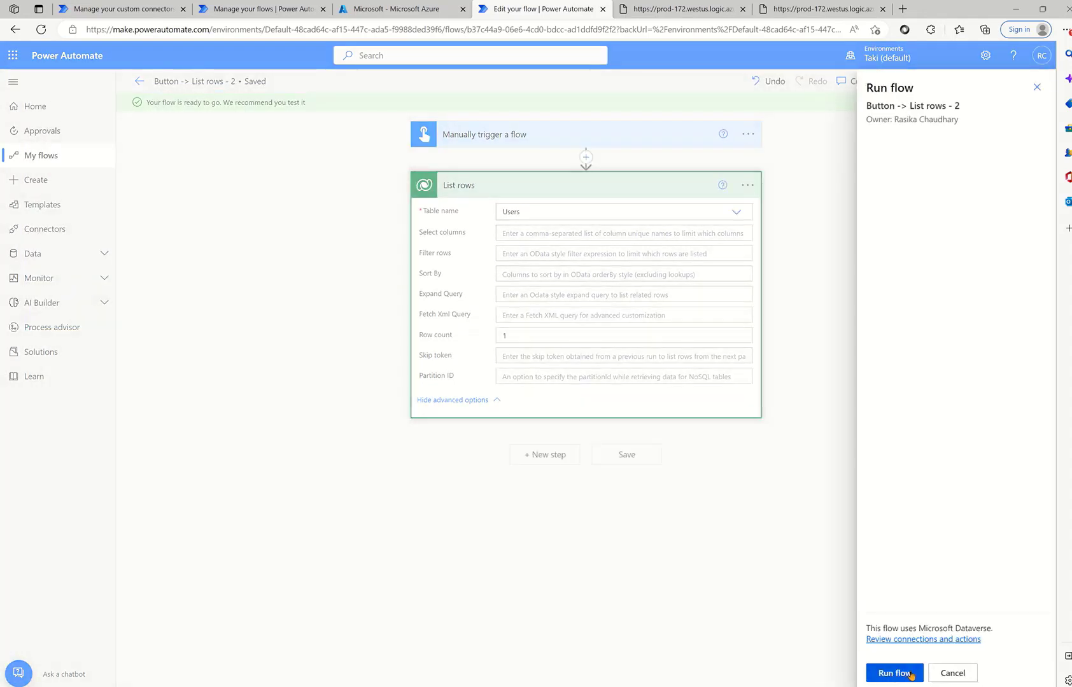
left_click(911, 675)
left_click(899, 673)
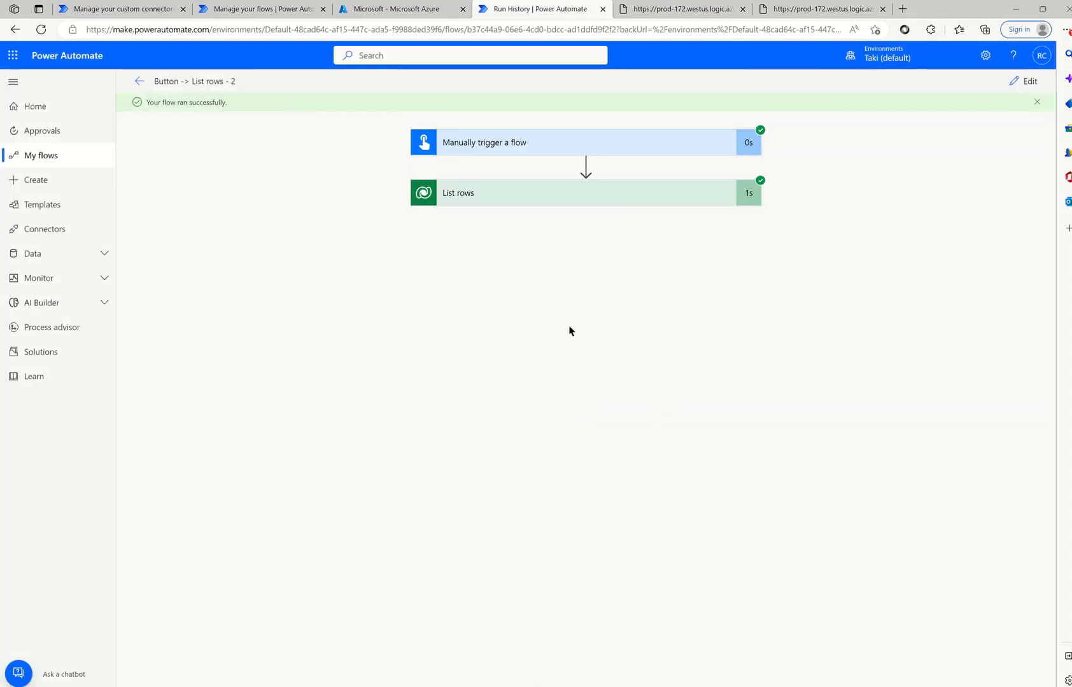
left_click(505, 201)
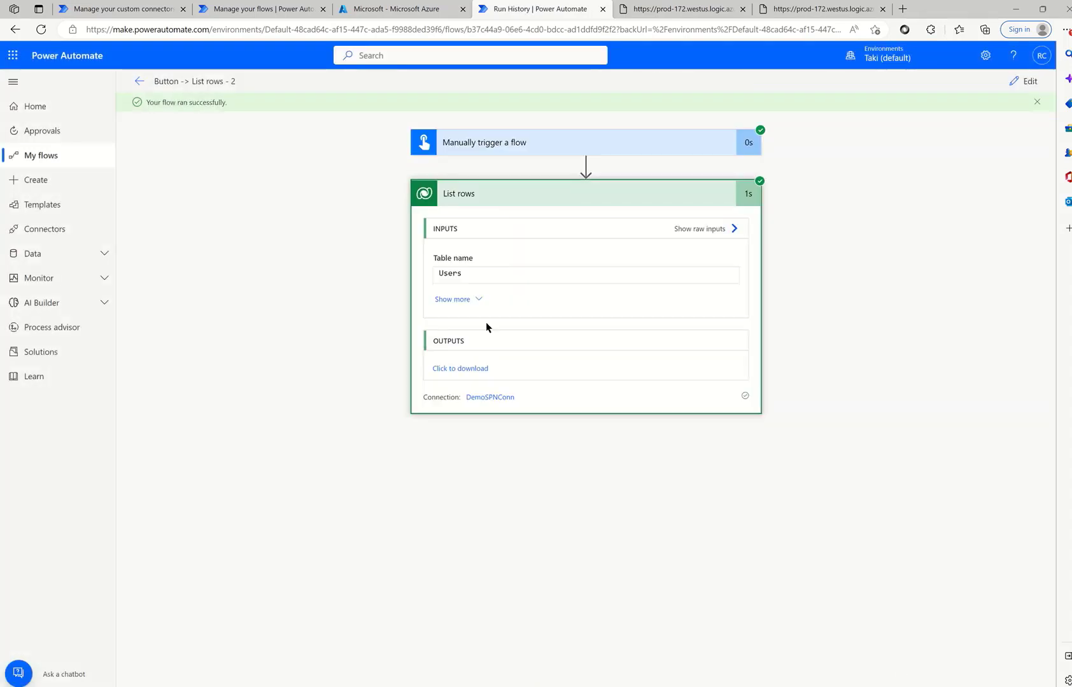
- Open the List rows output JSON, scroll through the single Users record, then go back
left_click(466, 371)
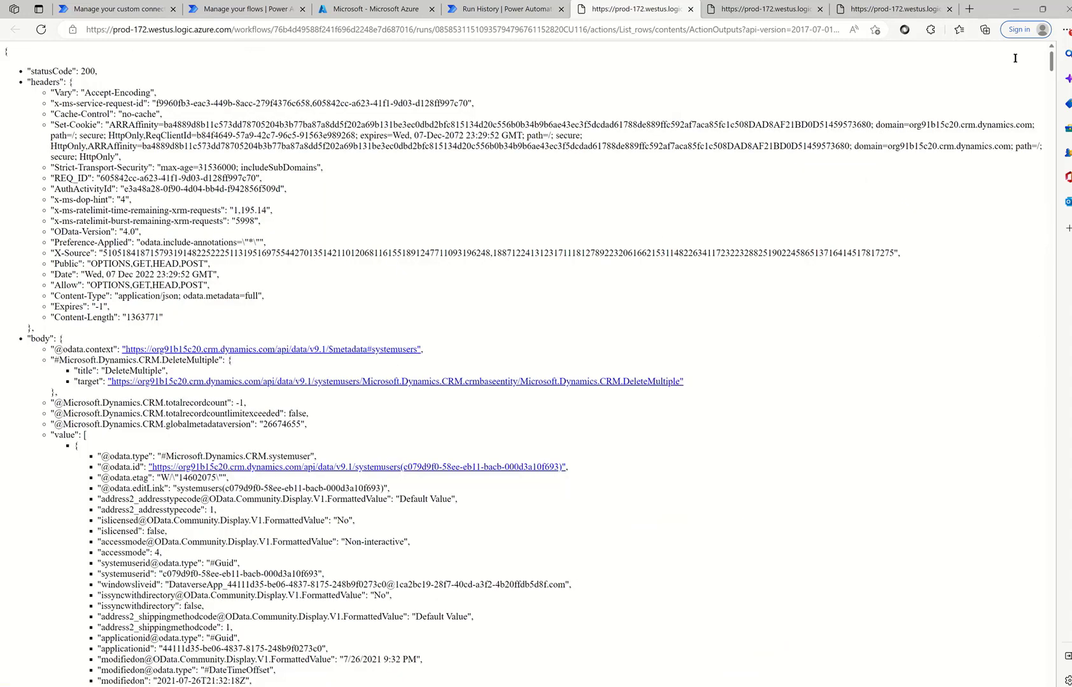
scroll(815, 481, "down", 15)
scroll(829, 495, "down", 10)
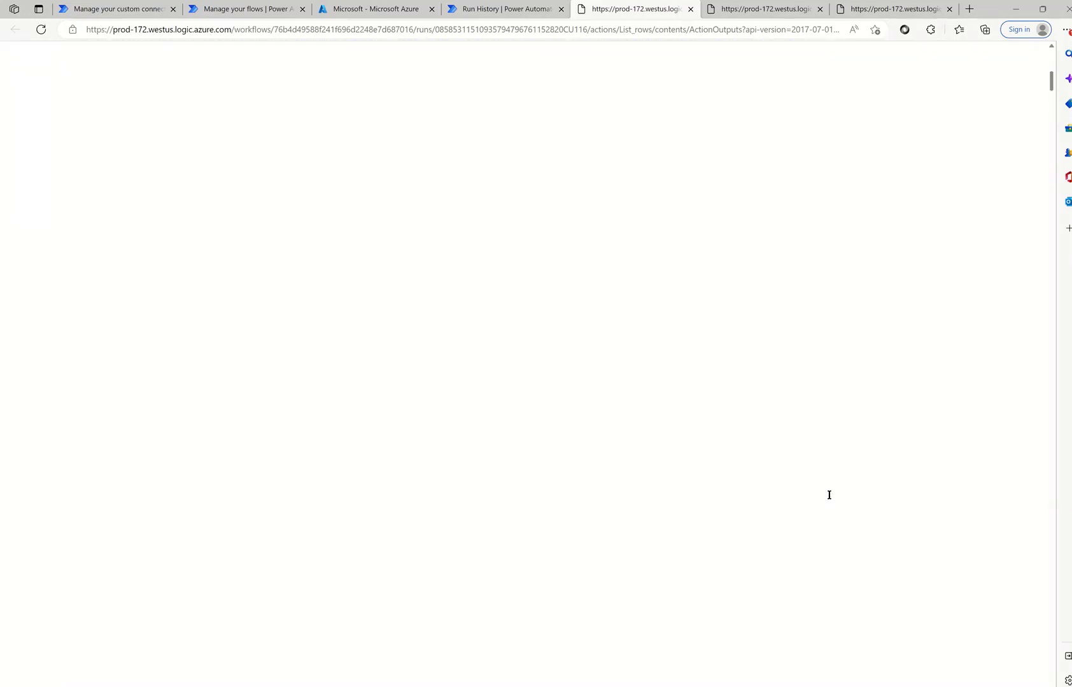
scroll(810, 390, "up", 10)
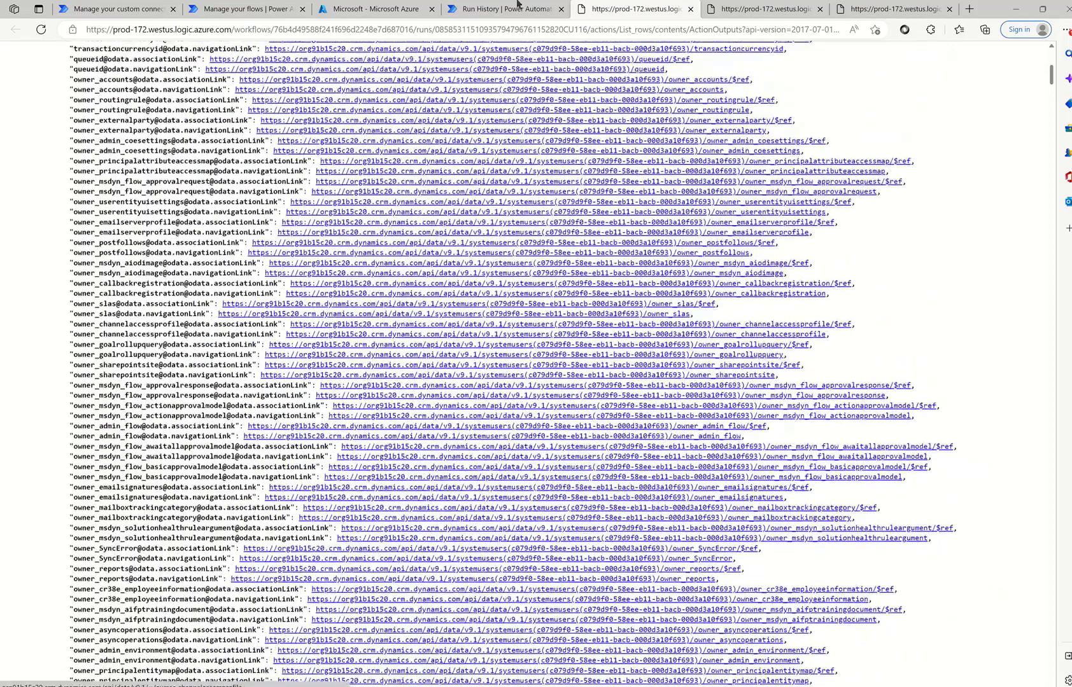
left_click(517, 6)
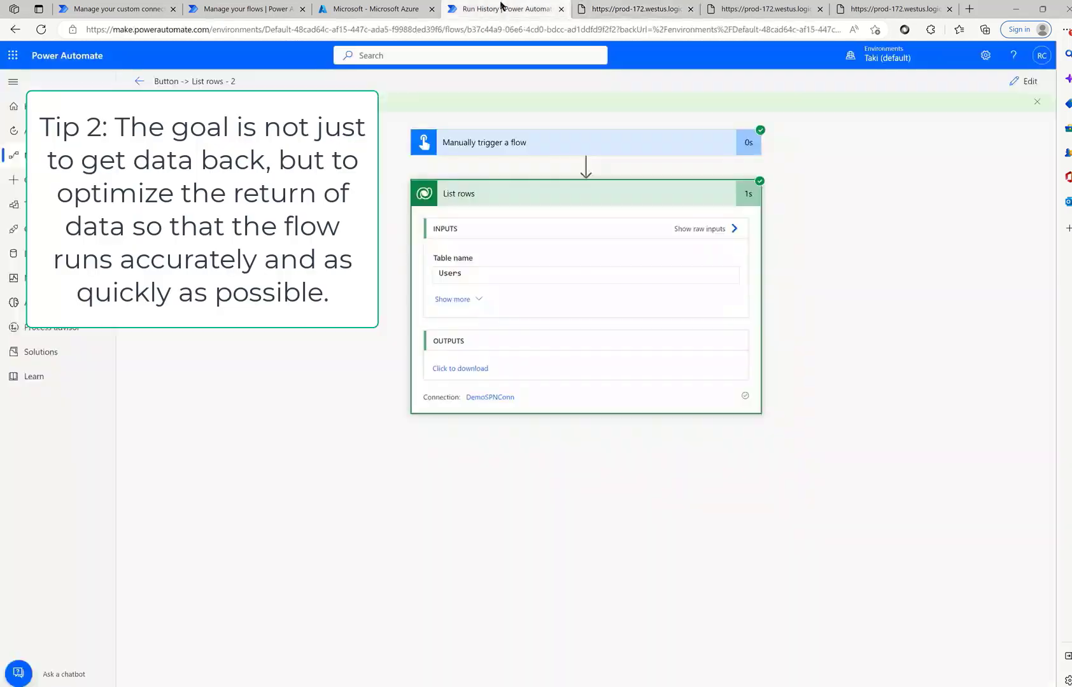
- Back in the editor, set Select columns to fullname,address1_city
left_click(690, 10)
left_click(1023, 81)
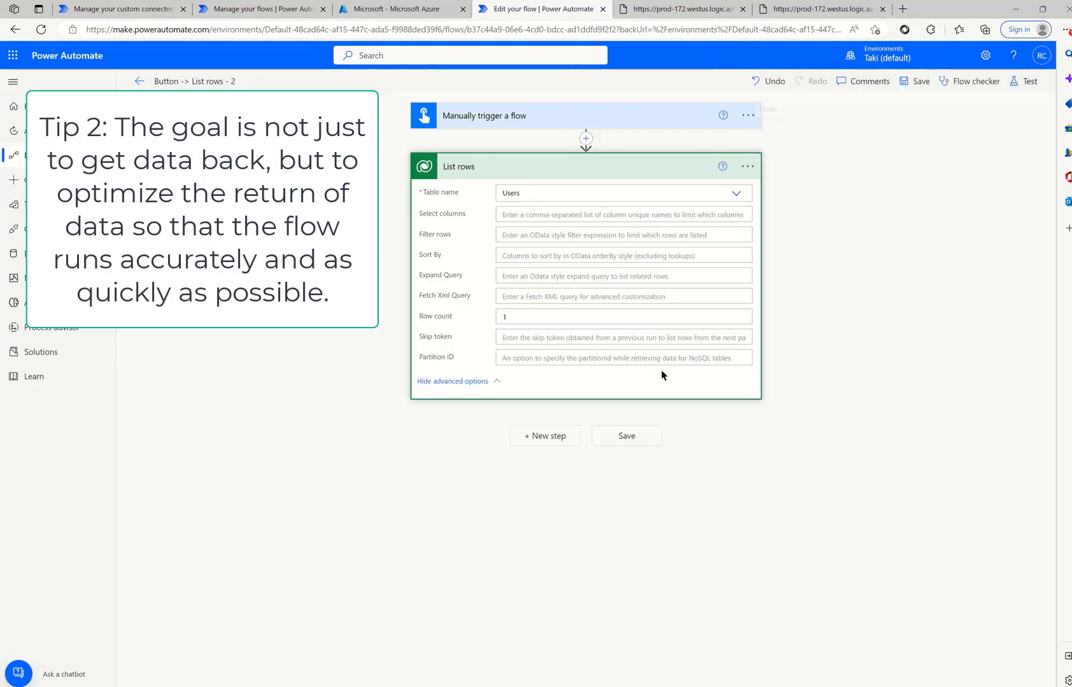
left_click(533, 214)
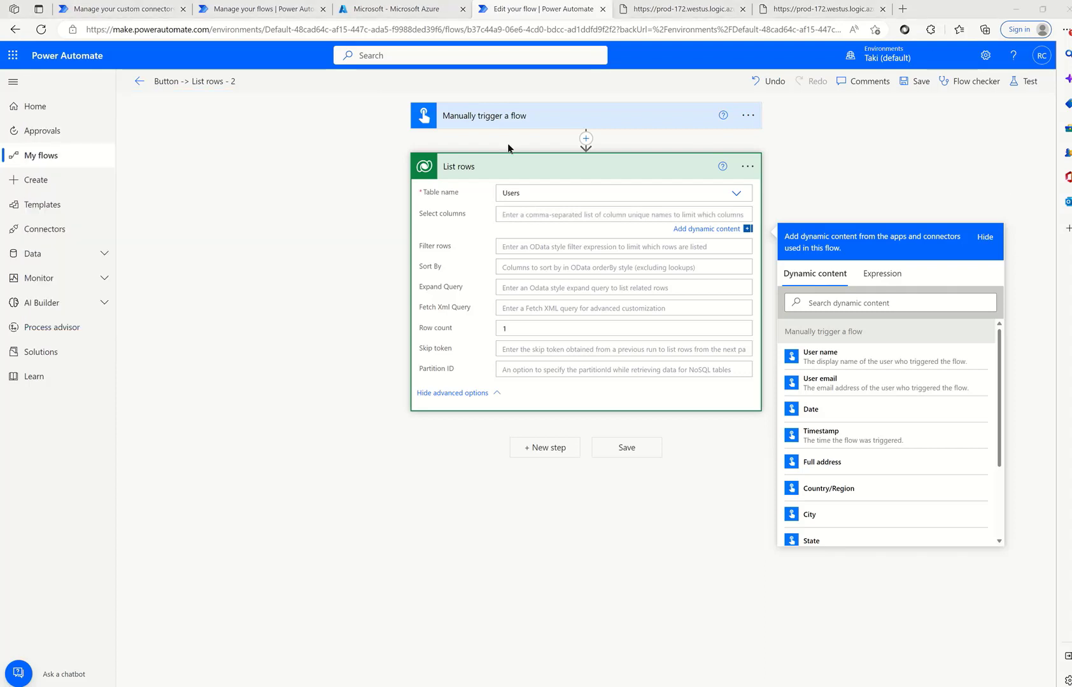
left_click(544, 217)
type("fullname,address1_city,")
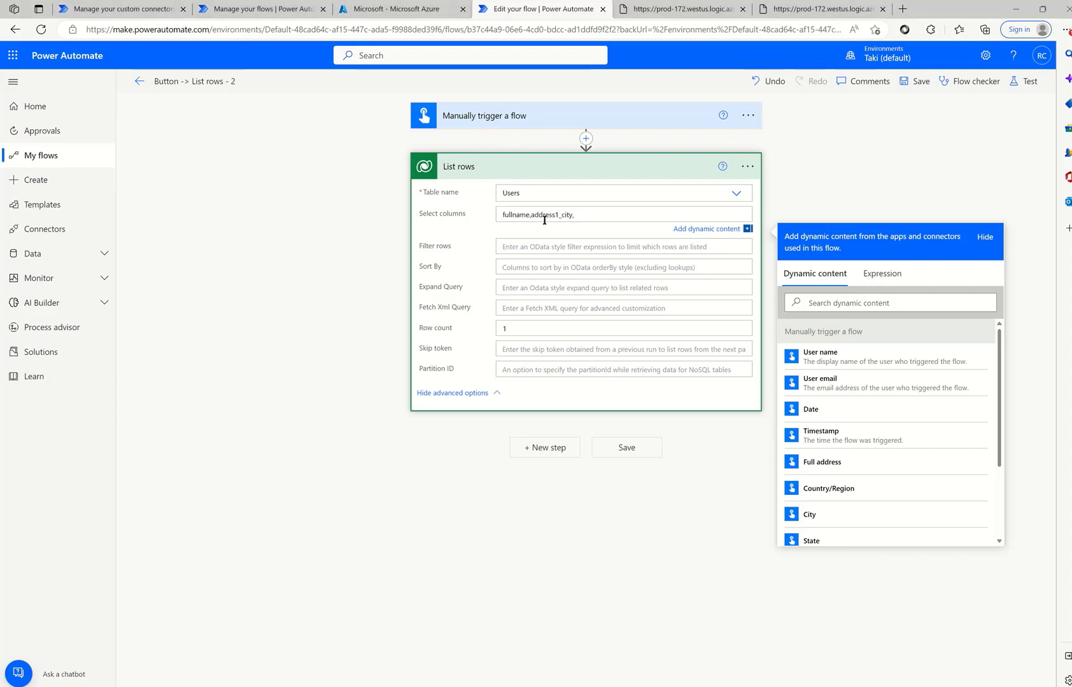
key("BackSpace")
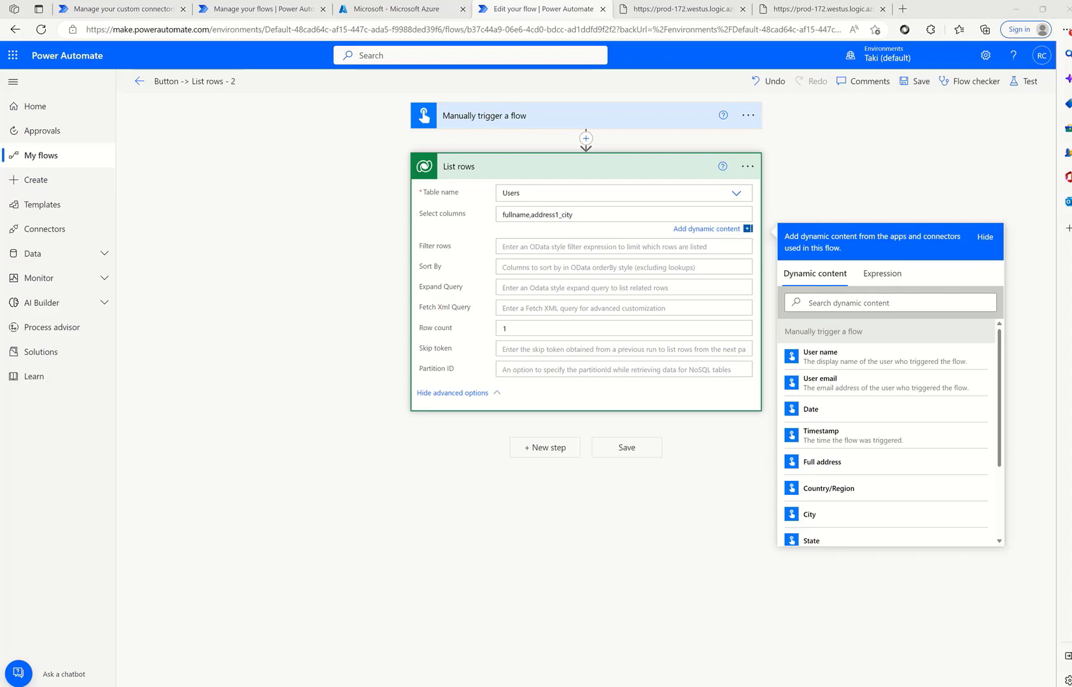
- Set Filter rows to fullname eq one user's full name, then open Test Flow
left_click(527, 247)
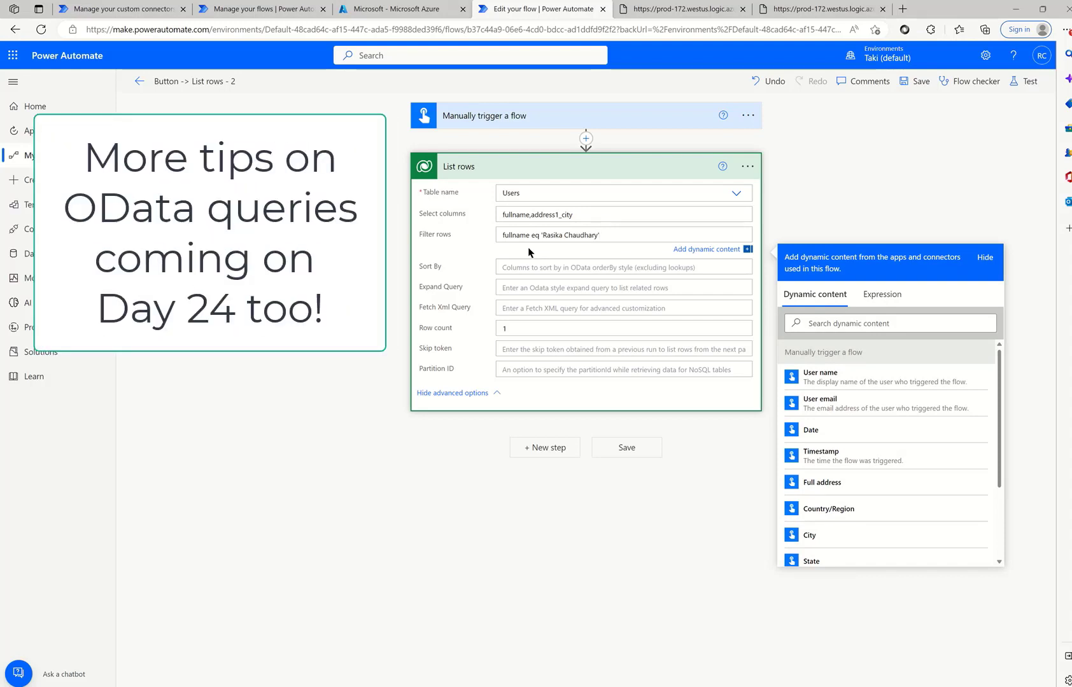
double_click(535, 235)
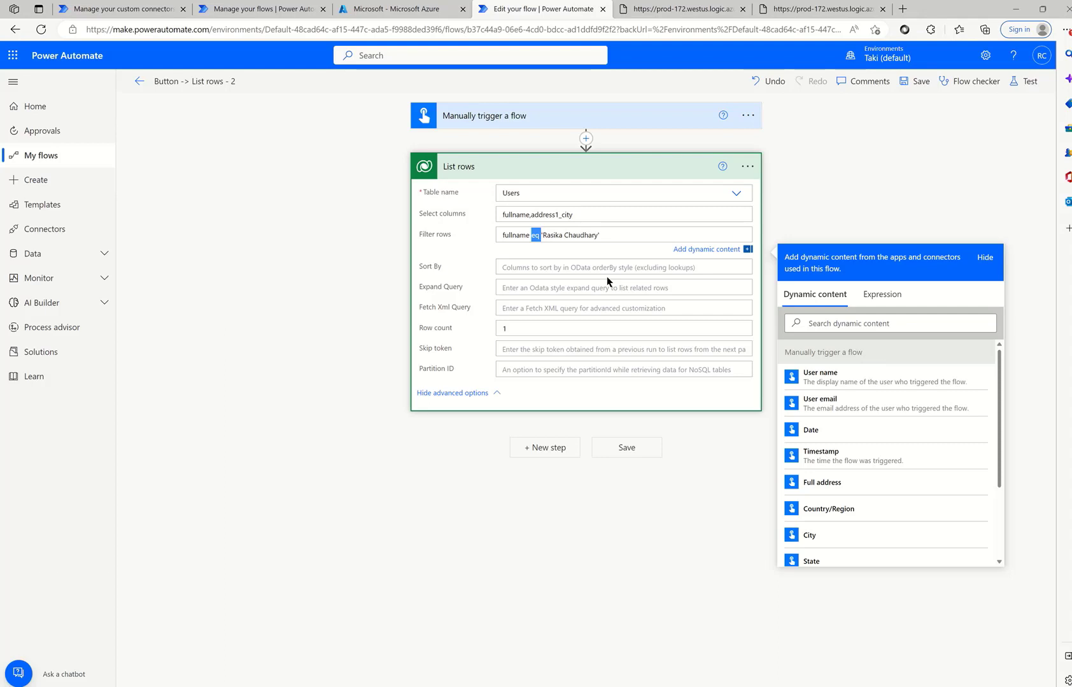
left_click(1027, 82)
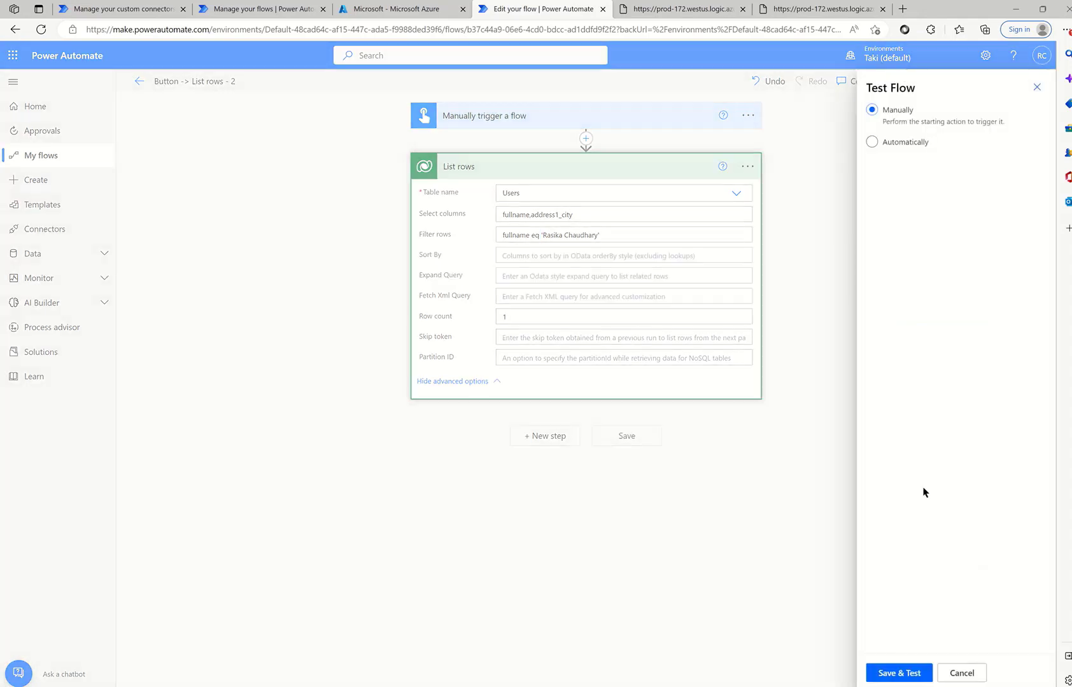
- Save and rerun the edited flow, then expand the List rows results
left_click(912, 671)
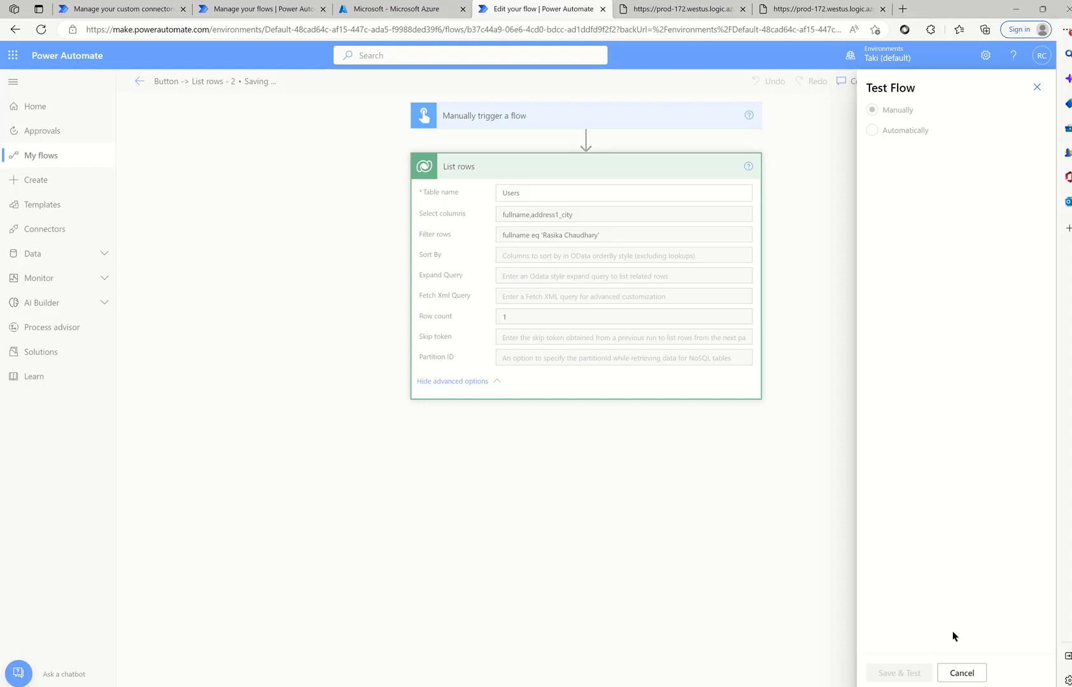
left_click(903, 674)
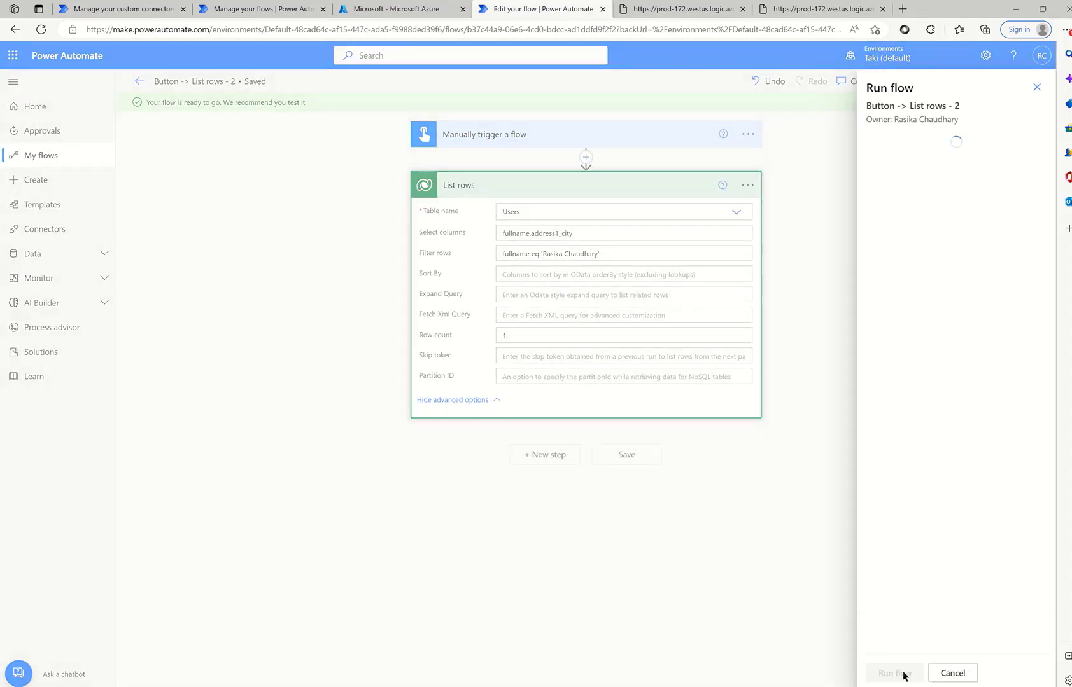
left_click(903, 675)
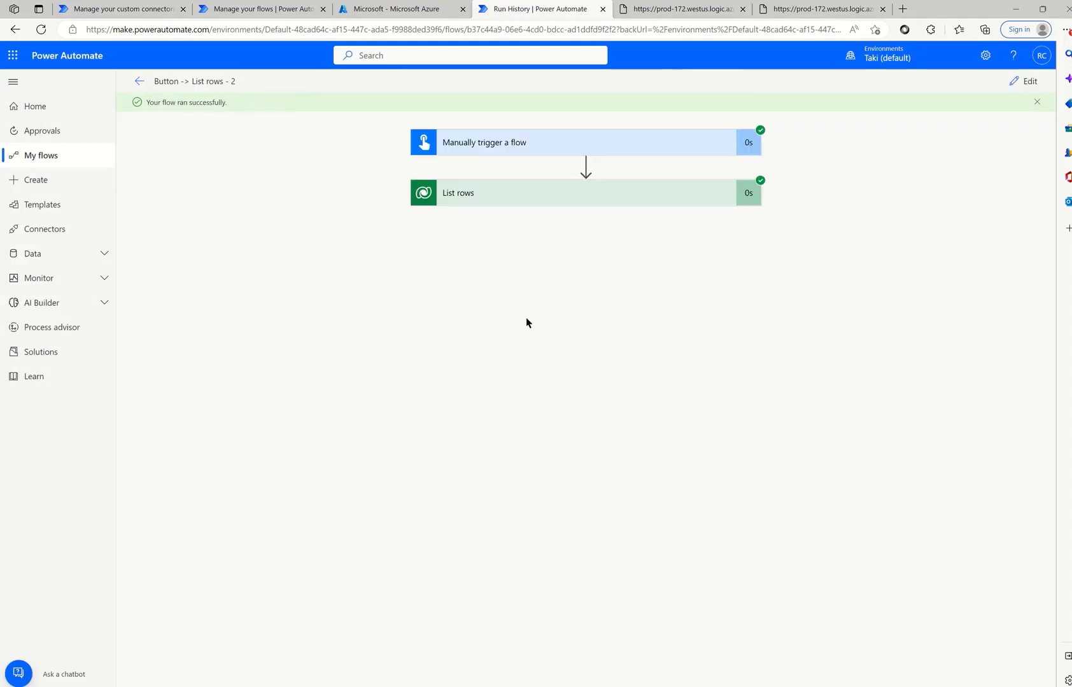
left_click(491, 204)
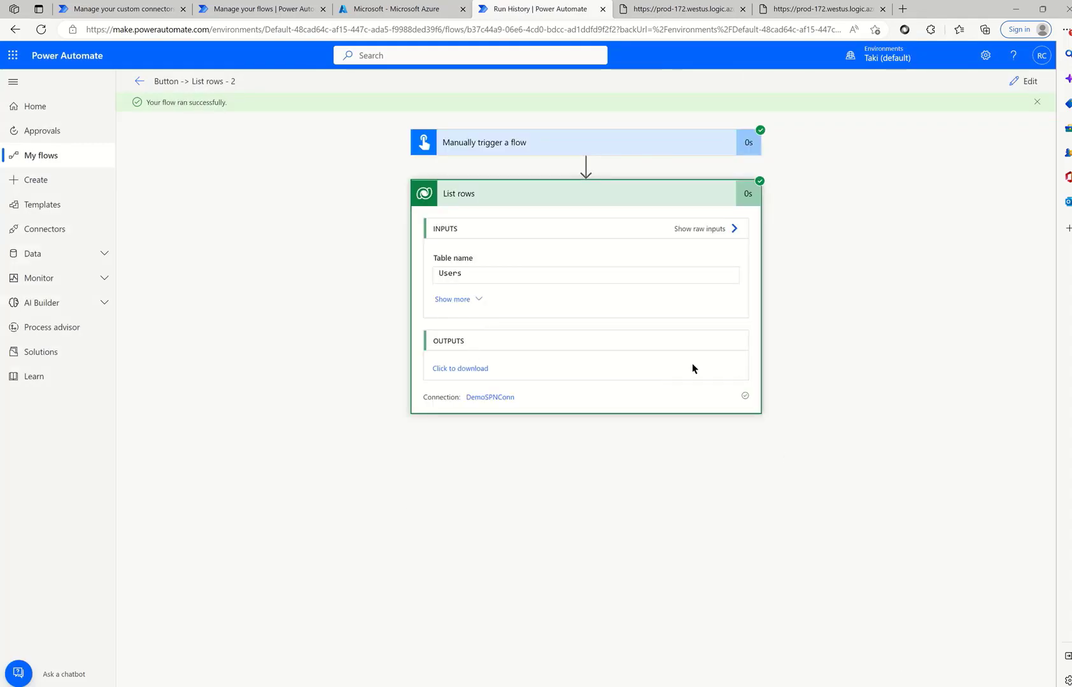
- Check the output returns one user with only fullname and address1_city, then reopen the editor
left_click(448, 368)
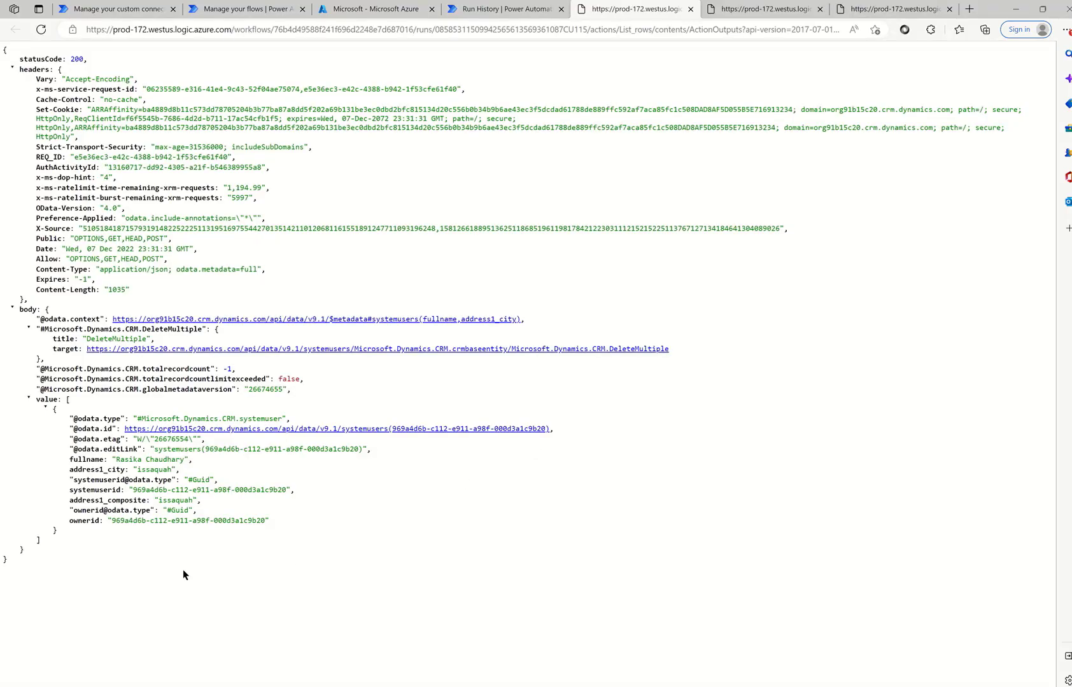
left_click_drag(83, 573, 104, 399)
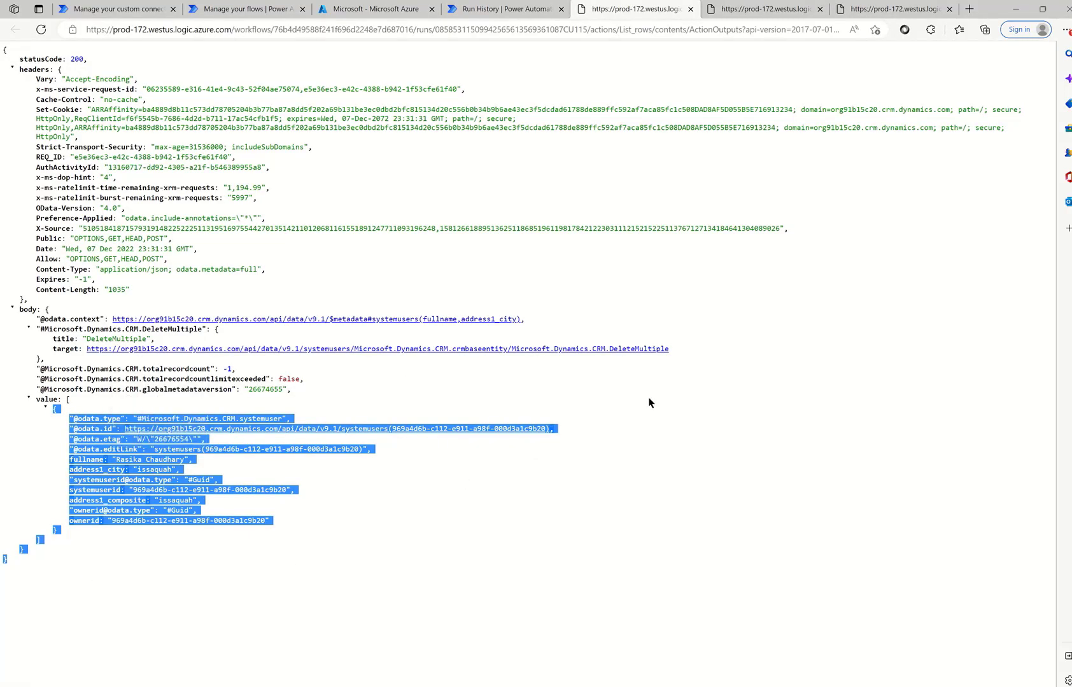
left_click(730, 12)
scroll(615, 277, "up", 9)
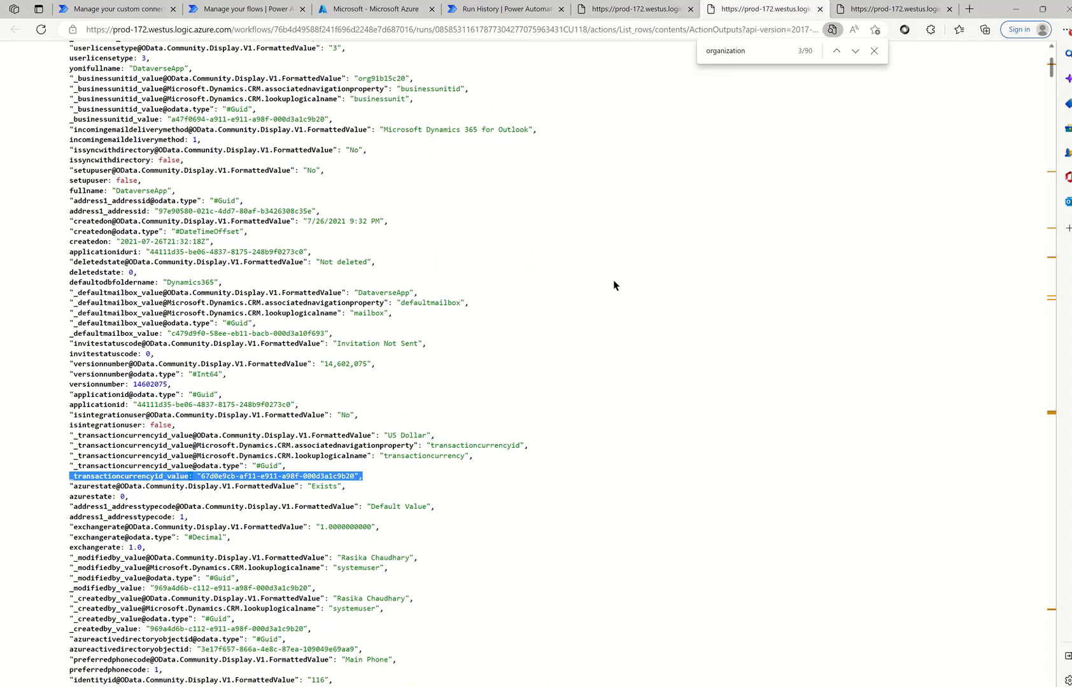
scroll(603, 184, "up", 5)
left_click(630, 9)
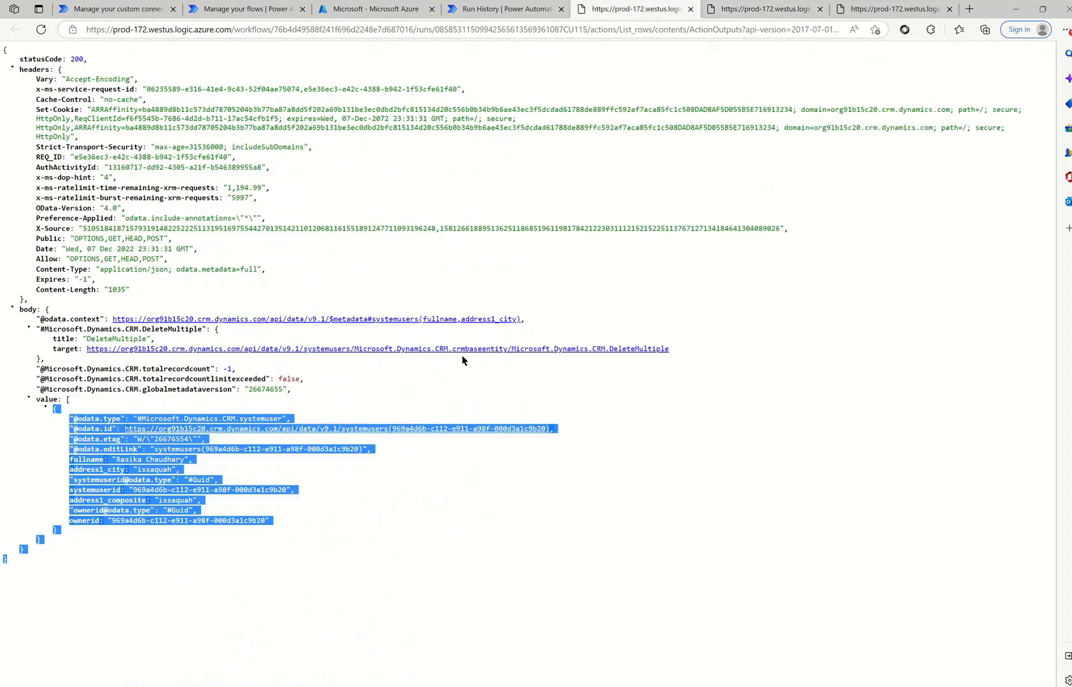
left_click(120, 560)
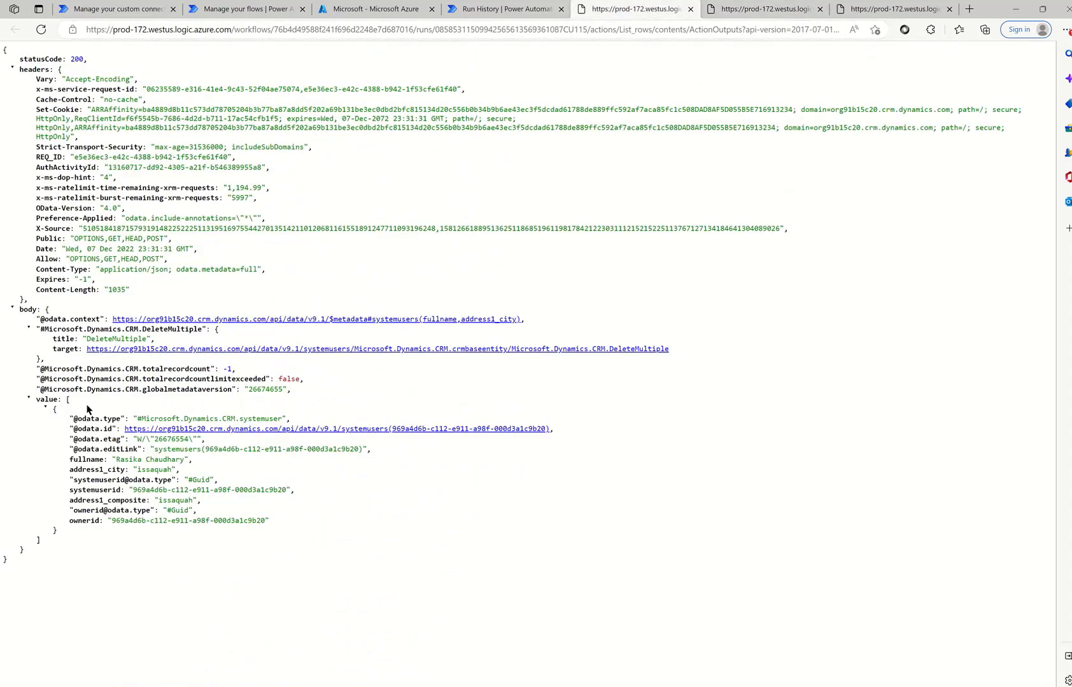
left_click(507, 16)
left_click(1019, 84)
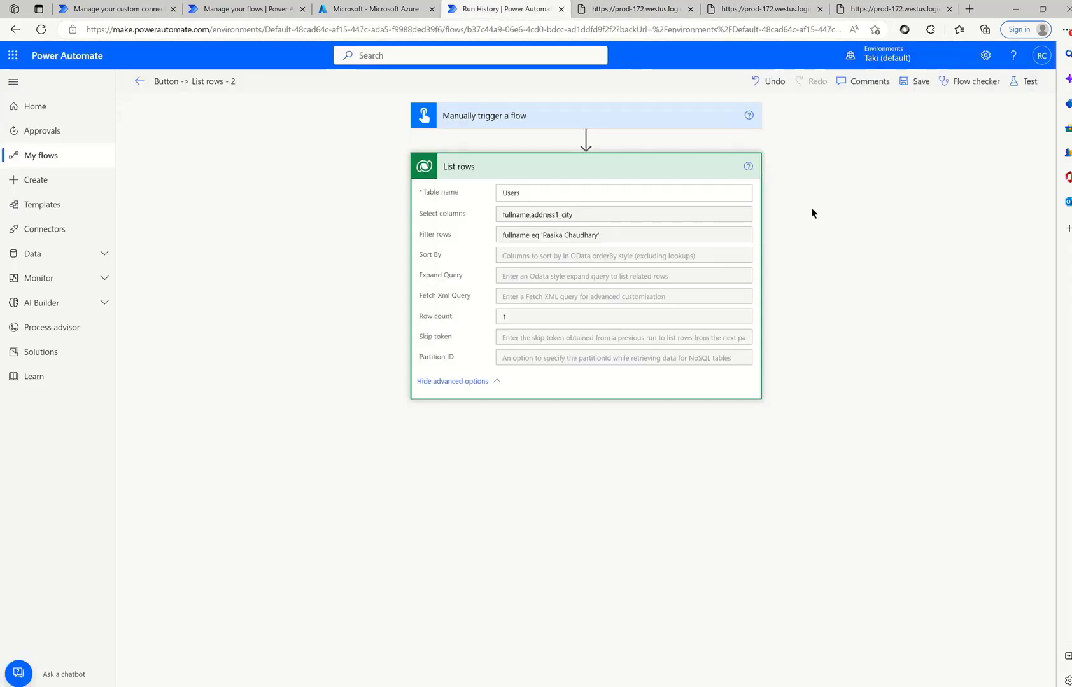
left_click(511, 256)
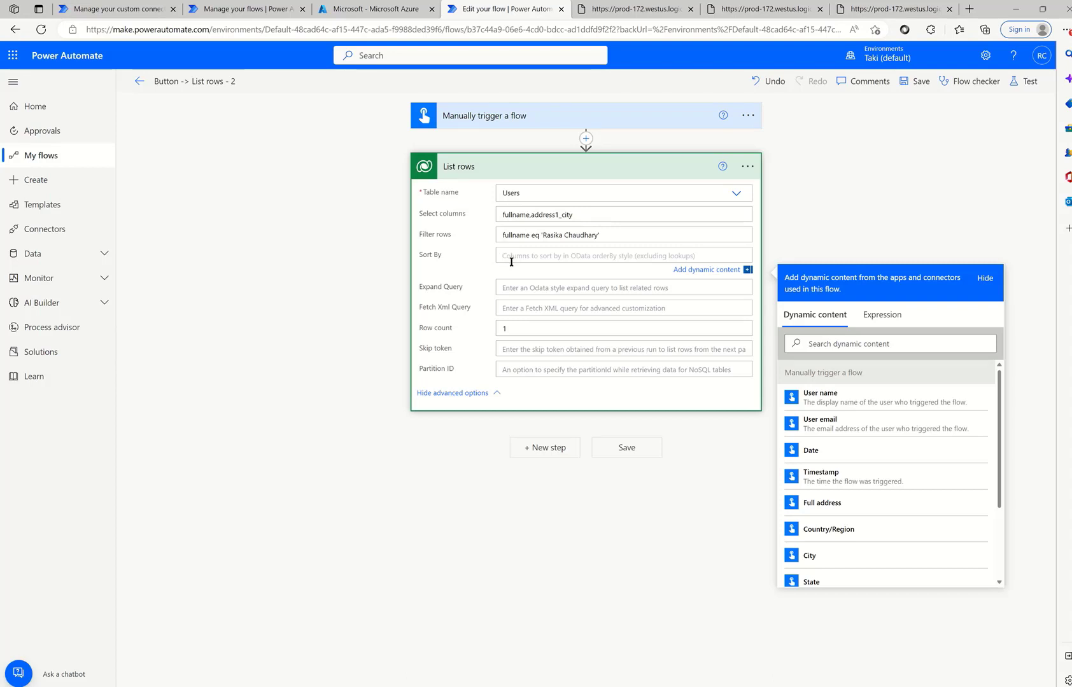
left_click(511, 283)
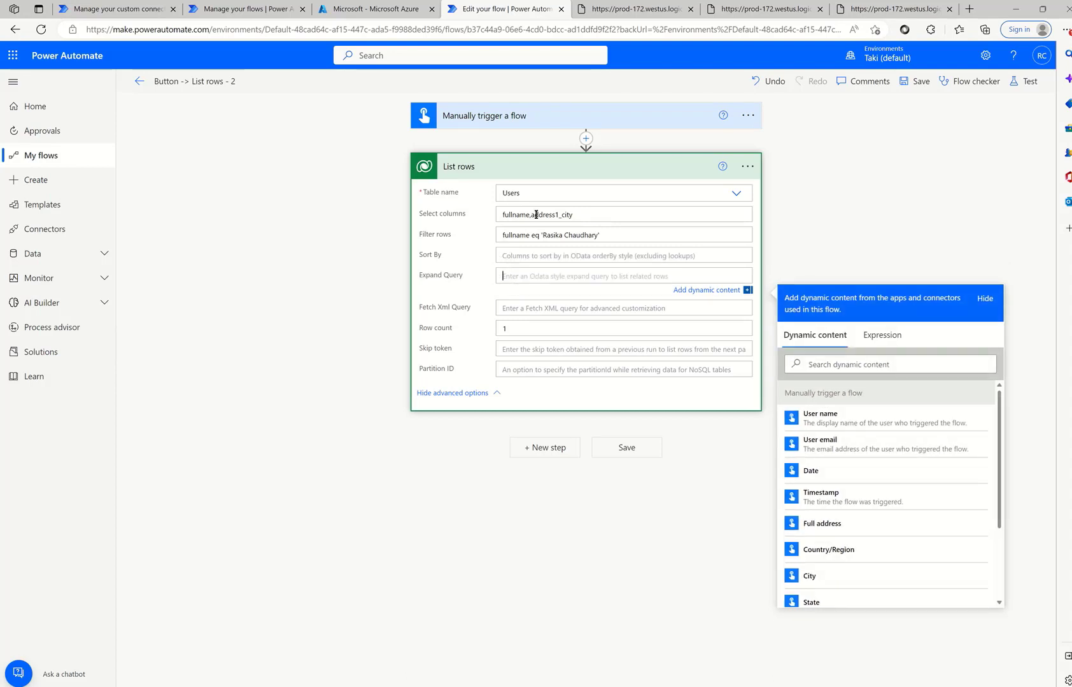
left_click(591, 214)
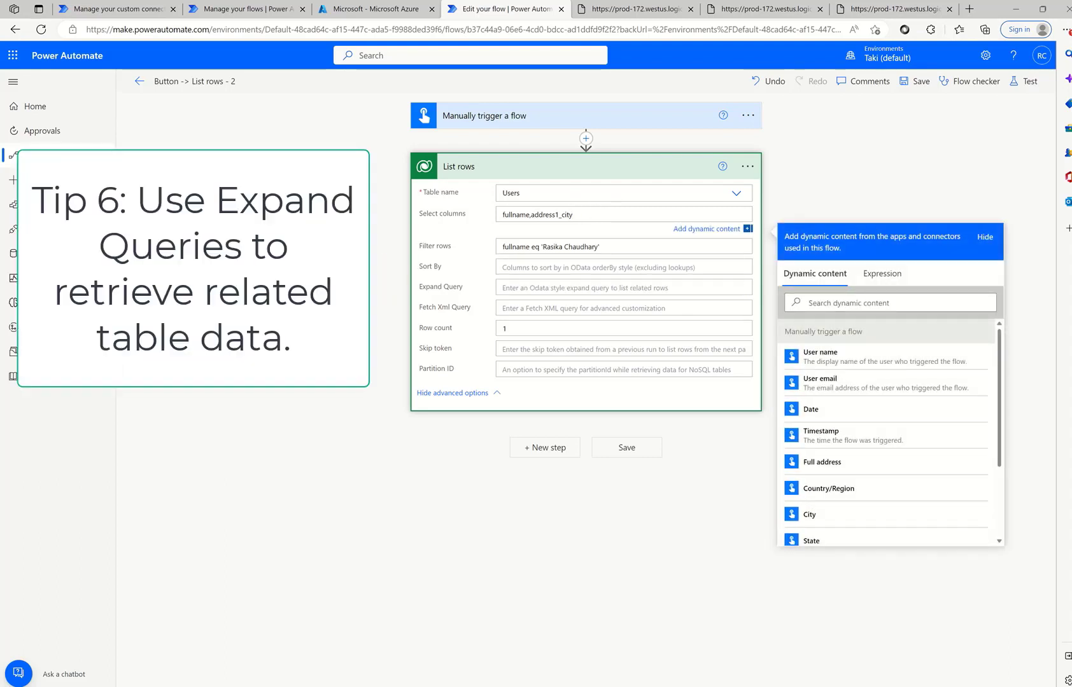
left_click_drag(1071, 112, 964, 126)
double_click(964, 125)
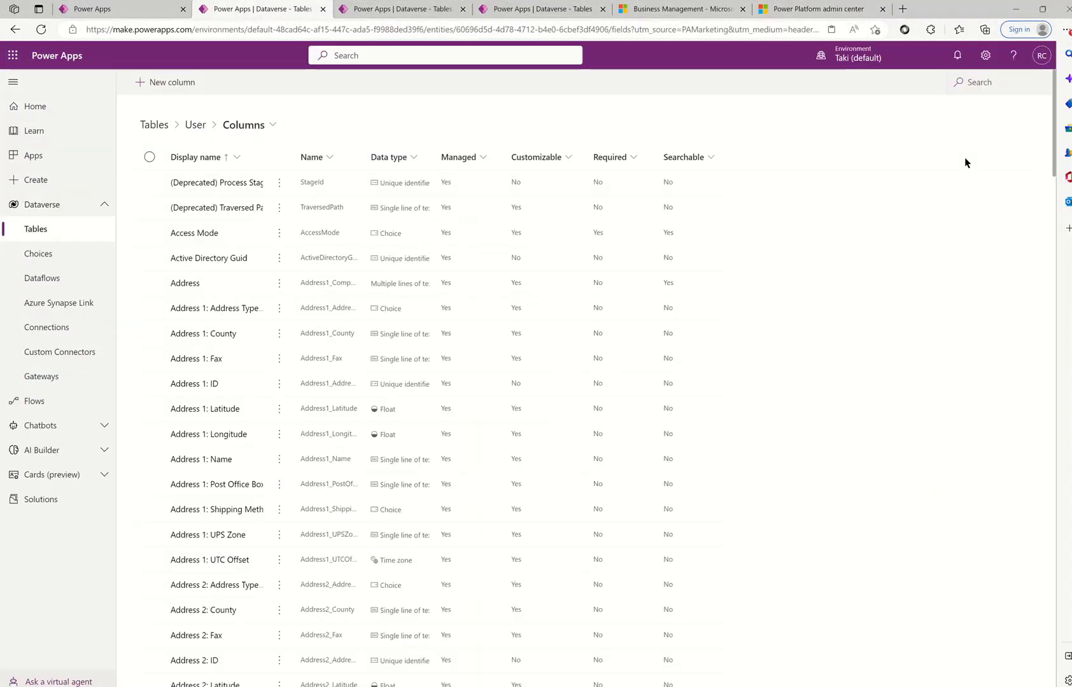
scroll(401, 413, "down", 15)
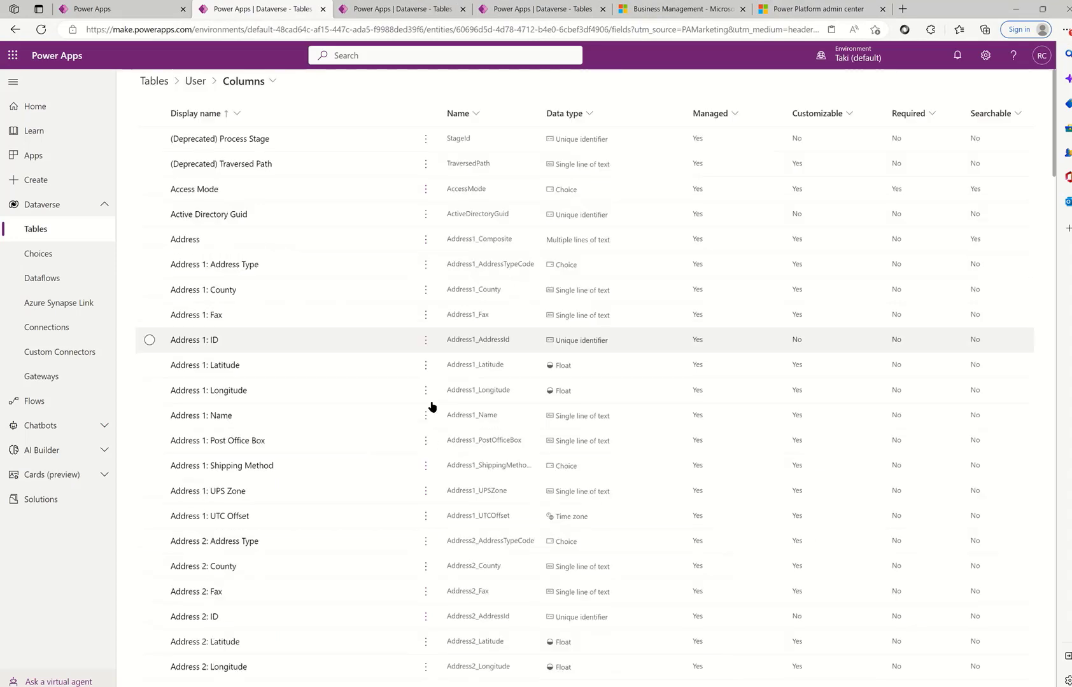
scroll(397, 438, "down", 9)
scroll(397, 438, "up", 8)
scroll(302, 331, "up", 3)
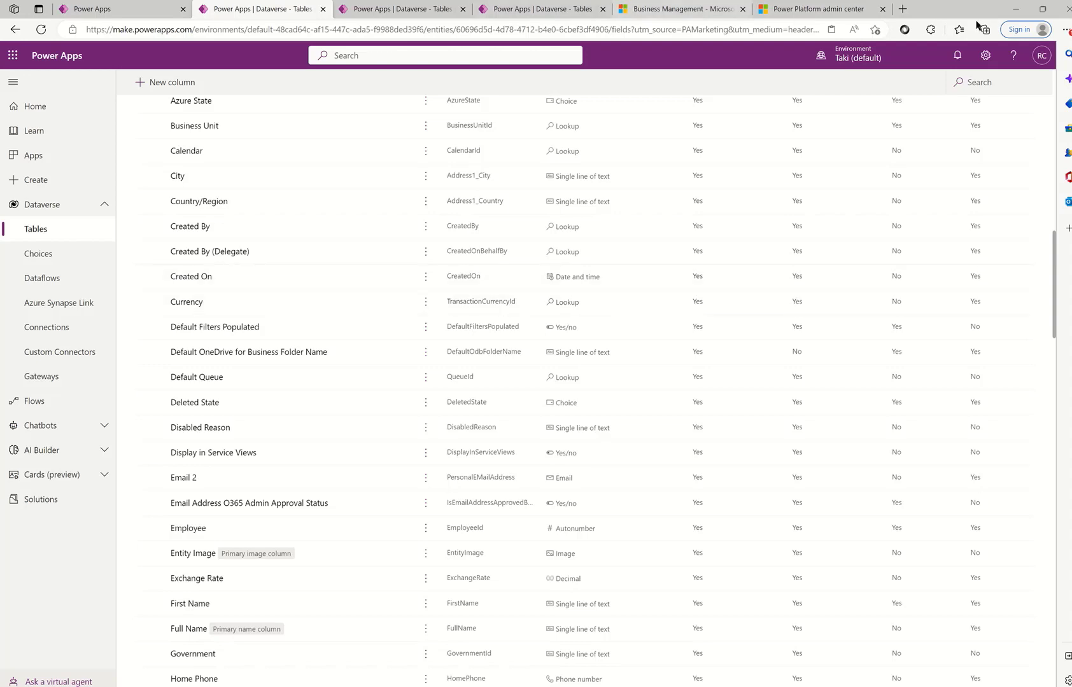
left_click(1015, 11)
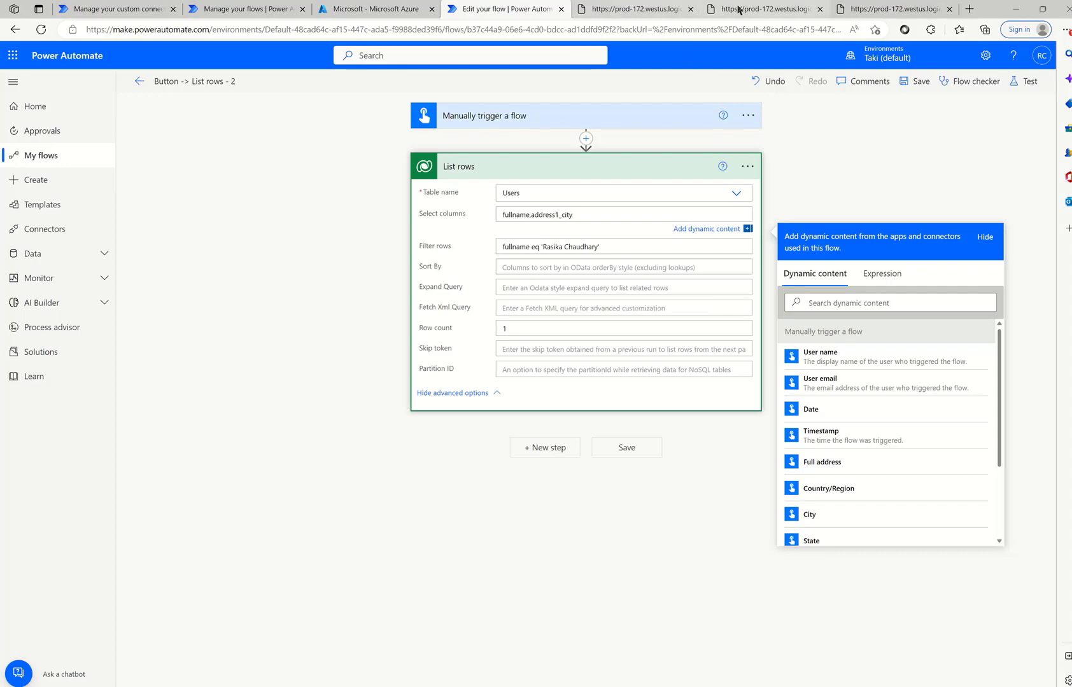
left_click(738, 11)
scroll(421, 420, "down", 2)
scroll(448, 430, "down", 8)
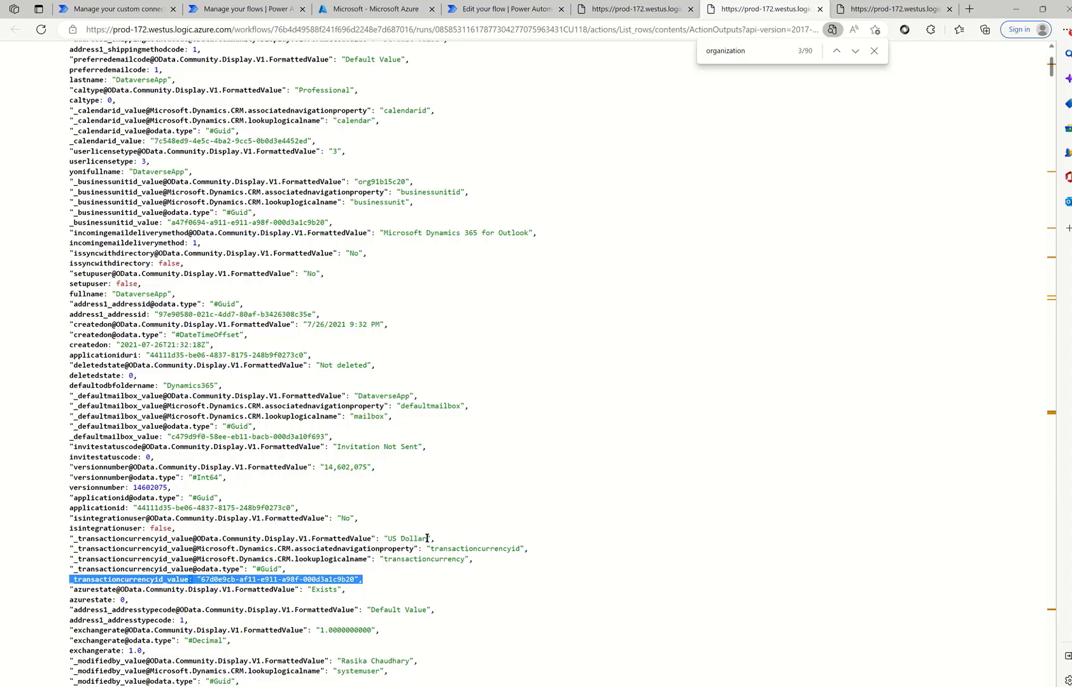
left_click(500, 8)
left_click(509, 291)
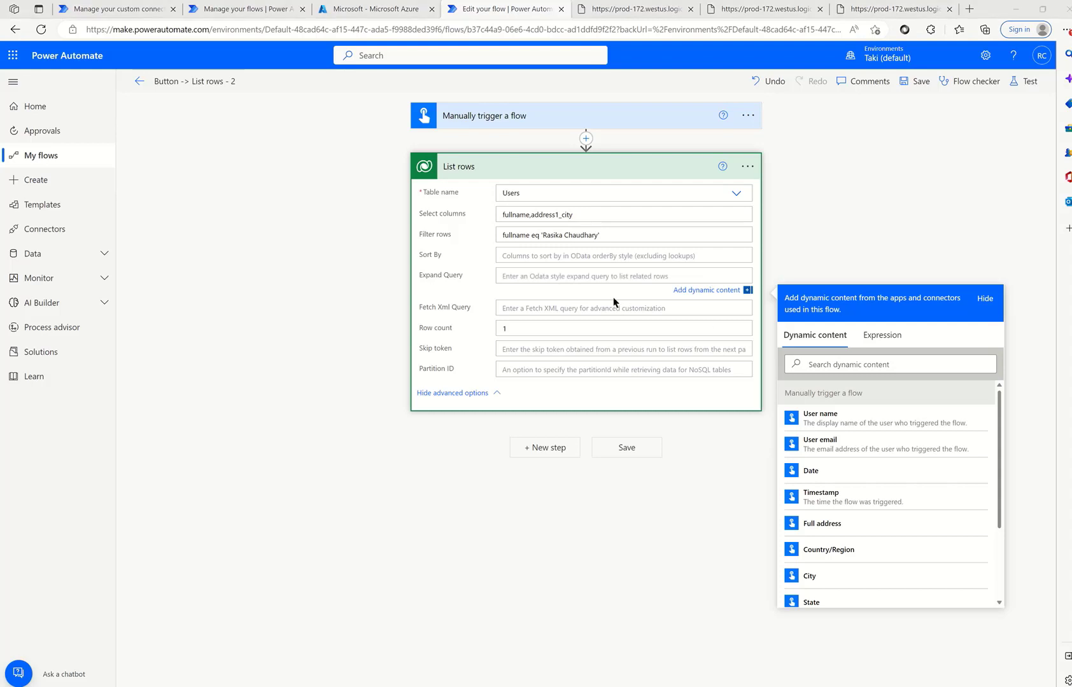
- Set Expand Query to transactioncurrencyid($select=currencyname), then save and run the flow
left_click(558, 273)
type("transactioncurrencyid($select=currencyname)")
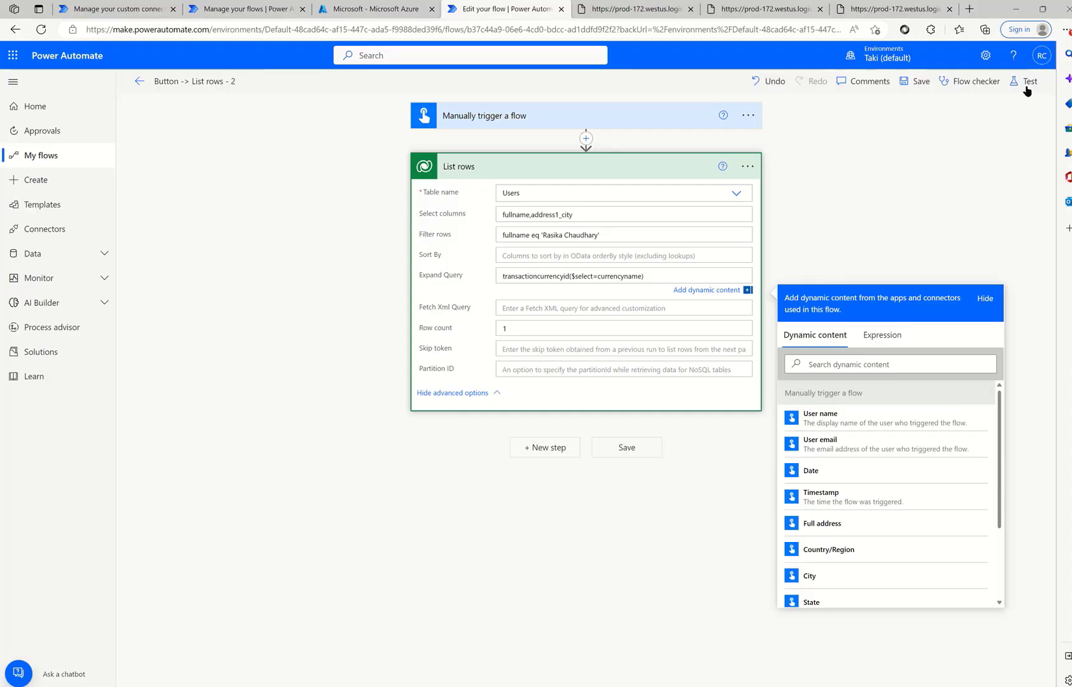
left_click(1027, 81)
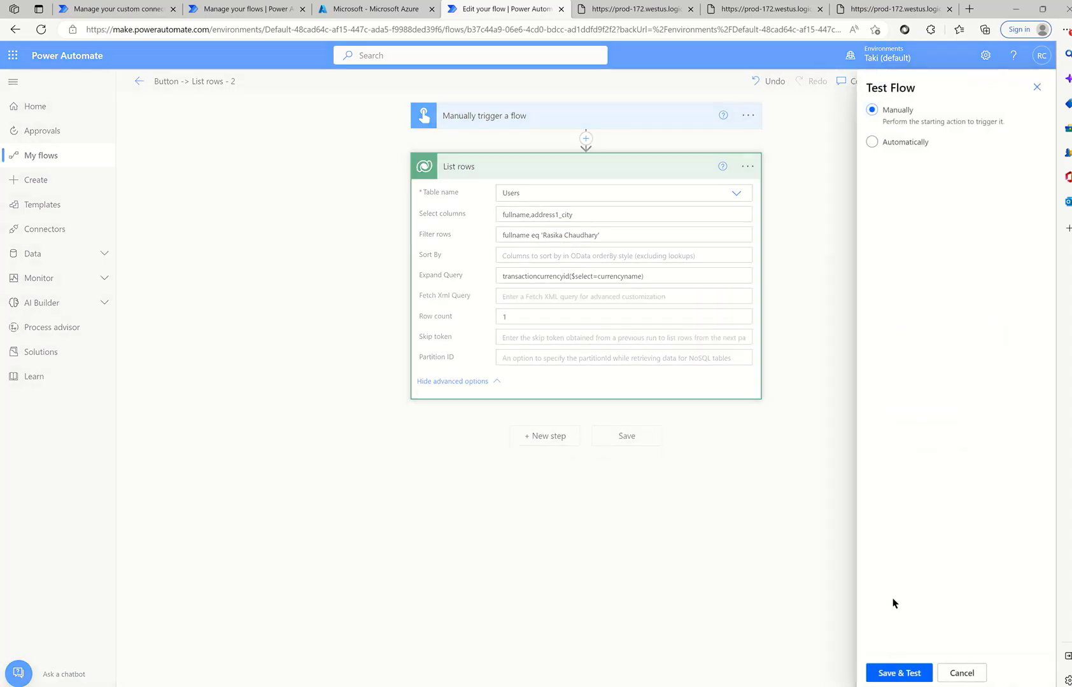
left_click(900, 673)
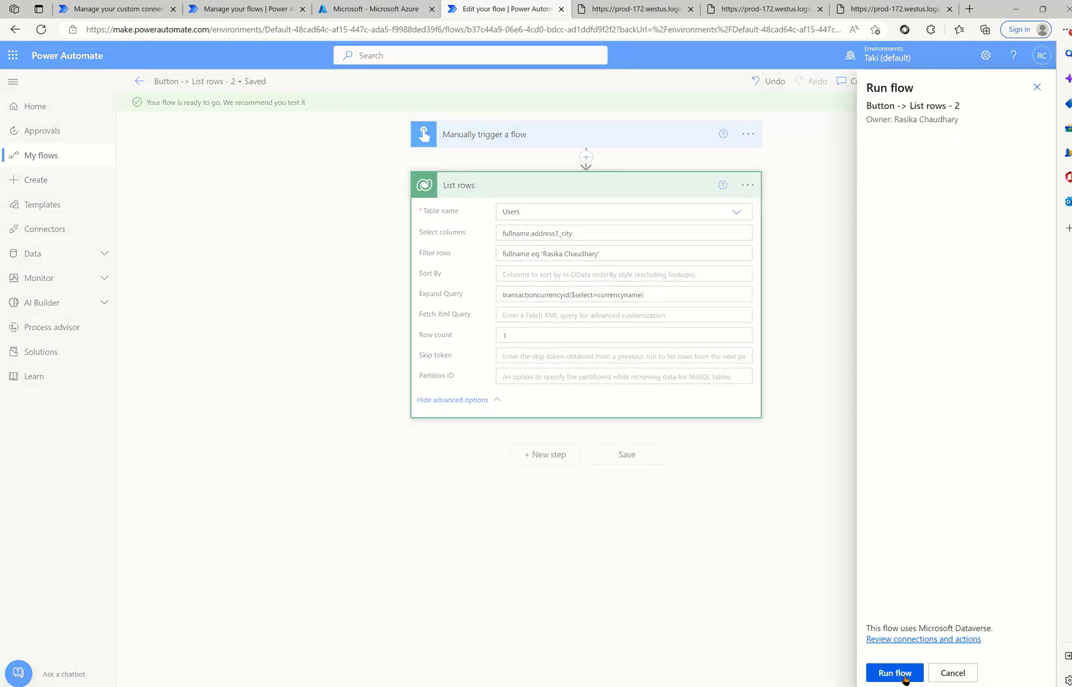
left_click(900, 676)
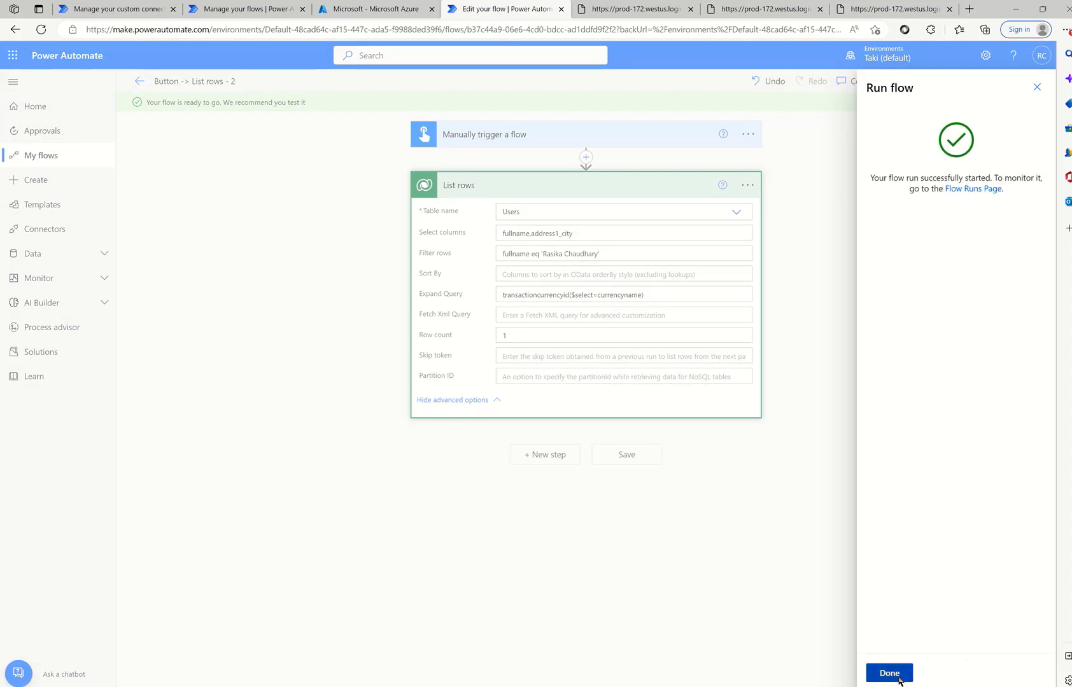
left_click(897, 673)
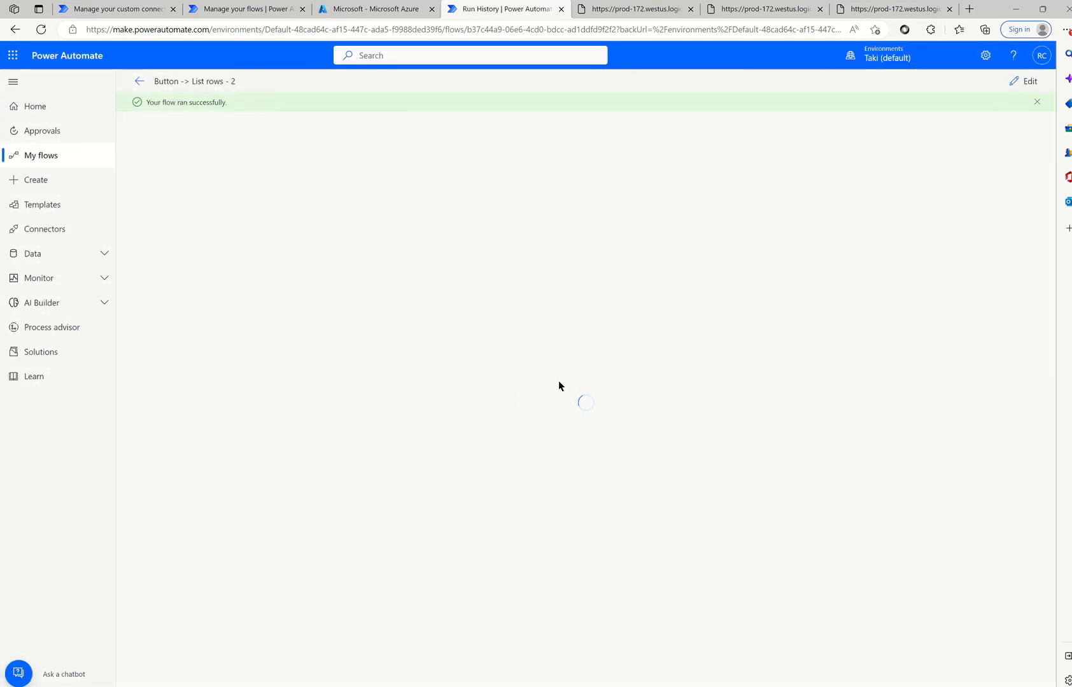
- Inspect the List rows raw output and find currencyname returned as US Dollar
left_click(649, 199)
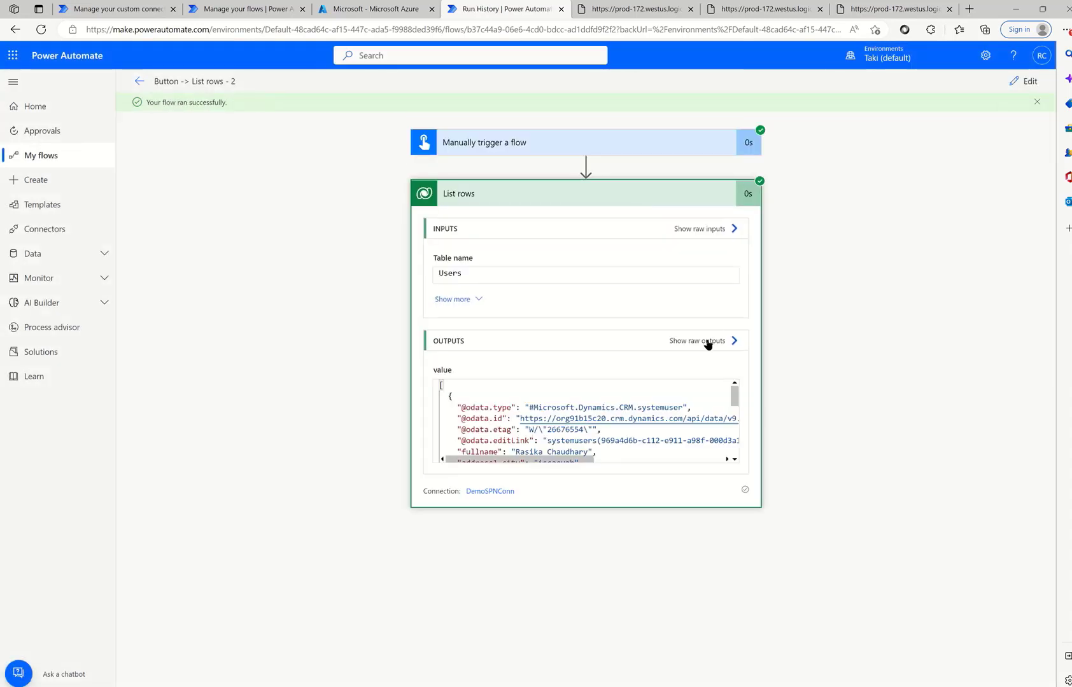
left_click(703, 341)
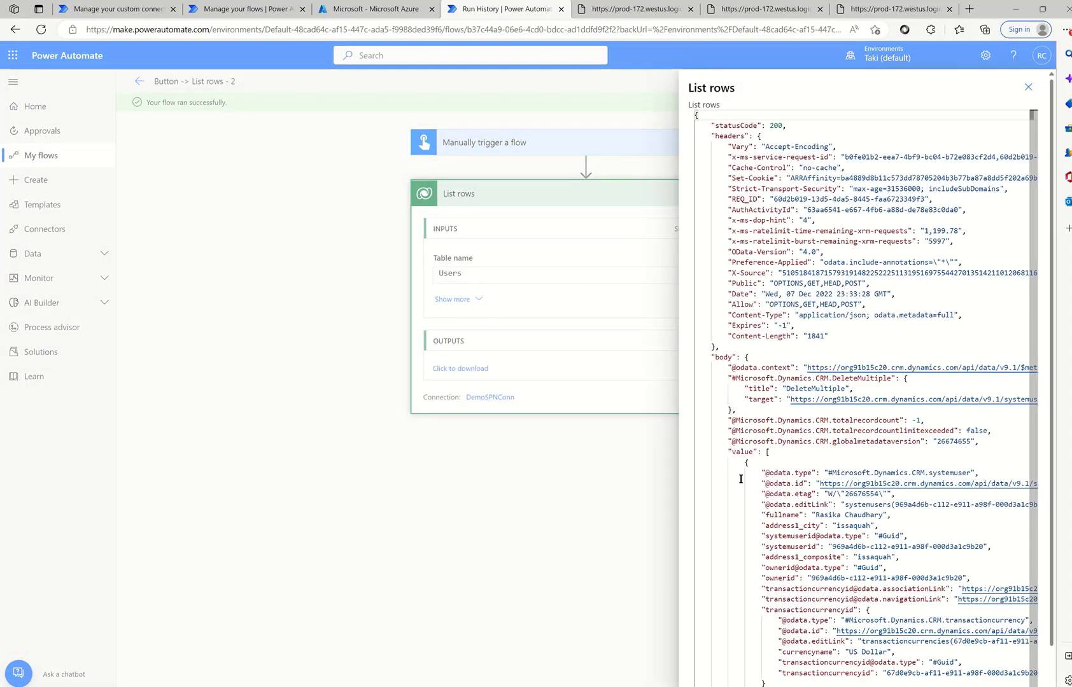
scroll(740, 479, "down", 1)
left_click_drag(751, 594, 871, 597)
left_click_drag(780, 636, 883, 637)
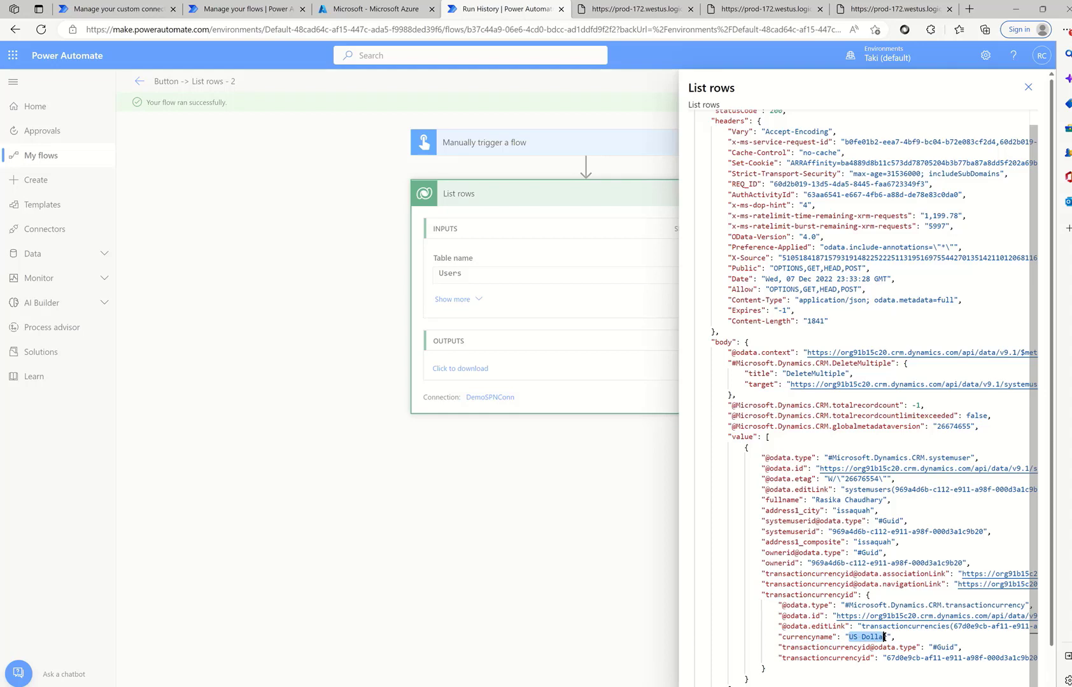
left_click(1028, 86)
- In the editor, delete the transactioncurrencyid Expand Query text from List rows
left_click(1024, 82)
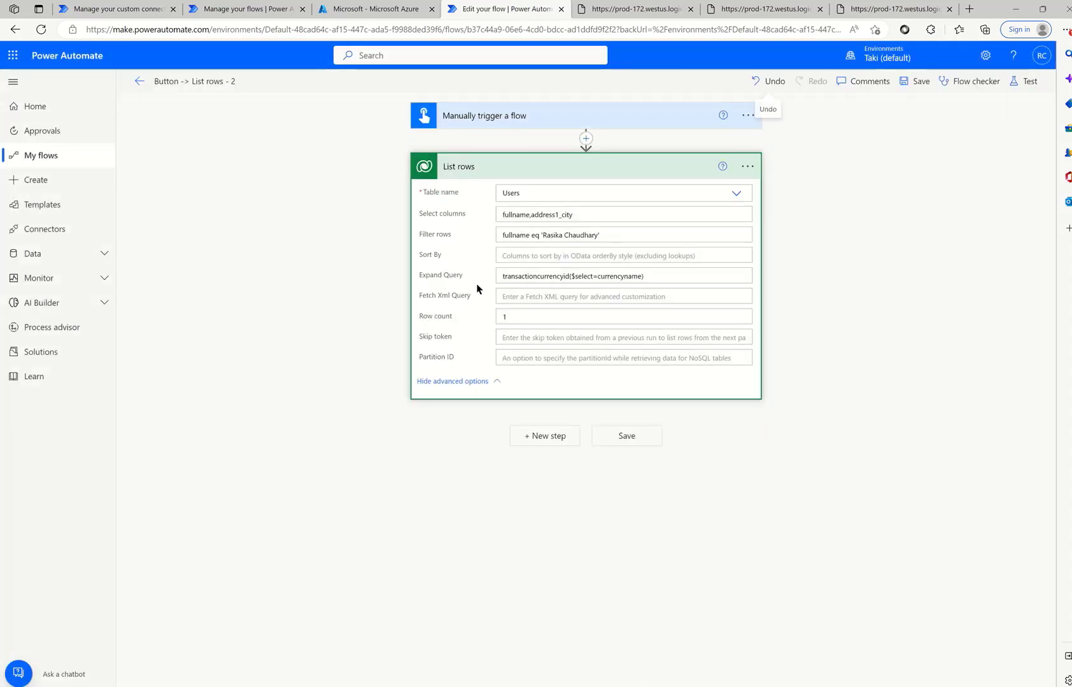
left_click_drag(644, 277, 485, 275)
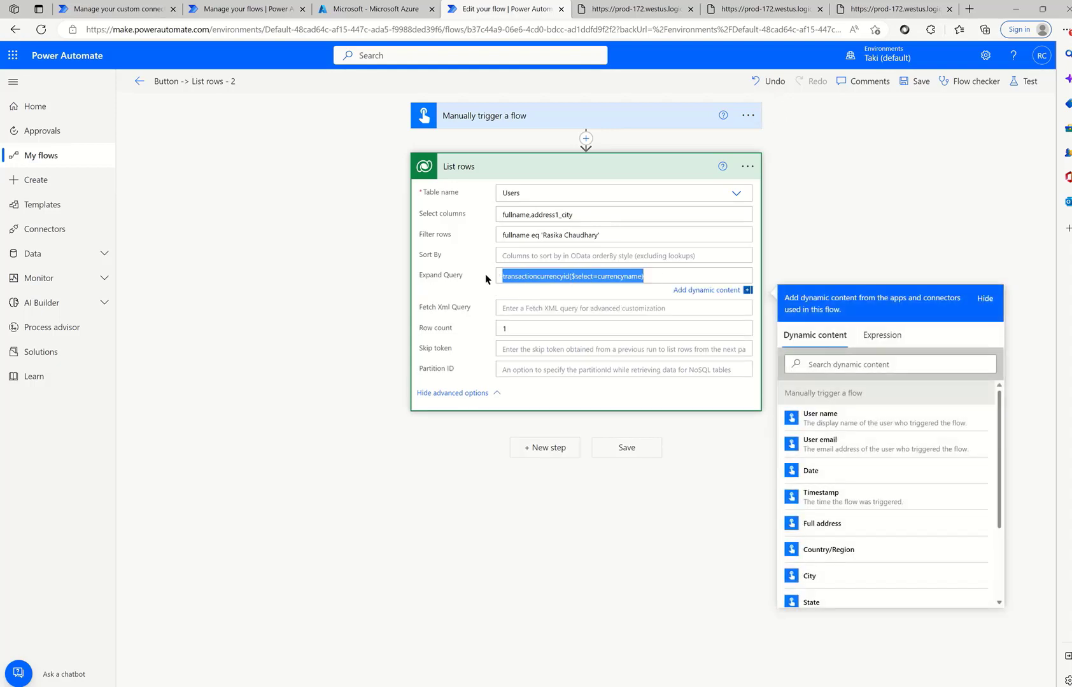
key("BackSpace")
left_click(504, 310)
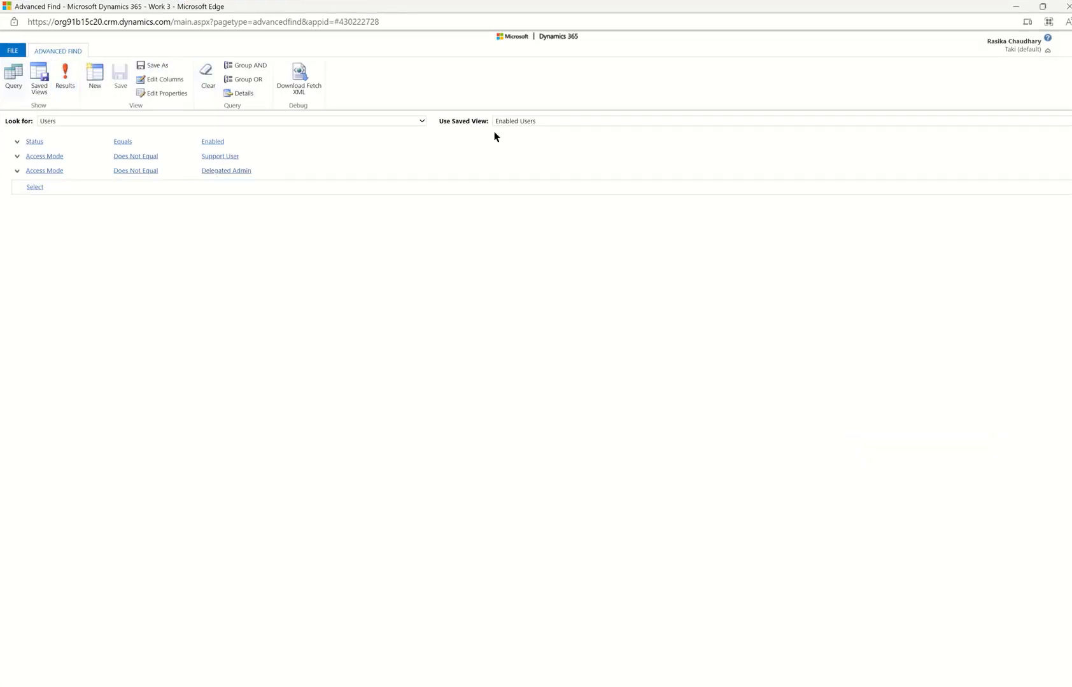
- Confirm Enabled Users as the Advanced Find saved view, then minimize Advanced Find
left_click(519, 122)
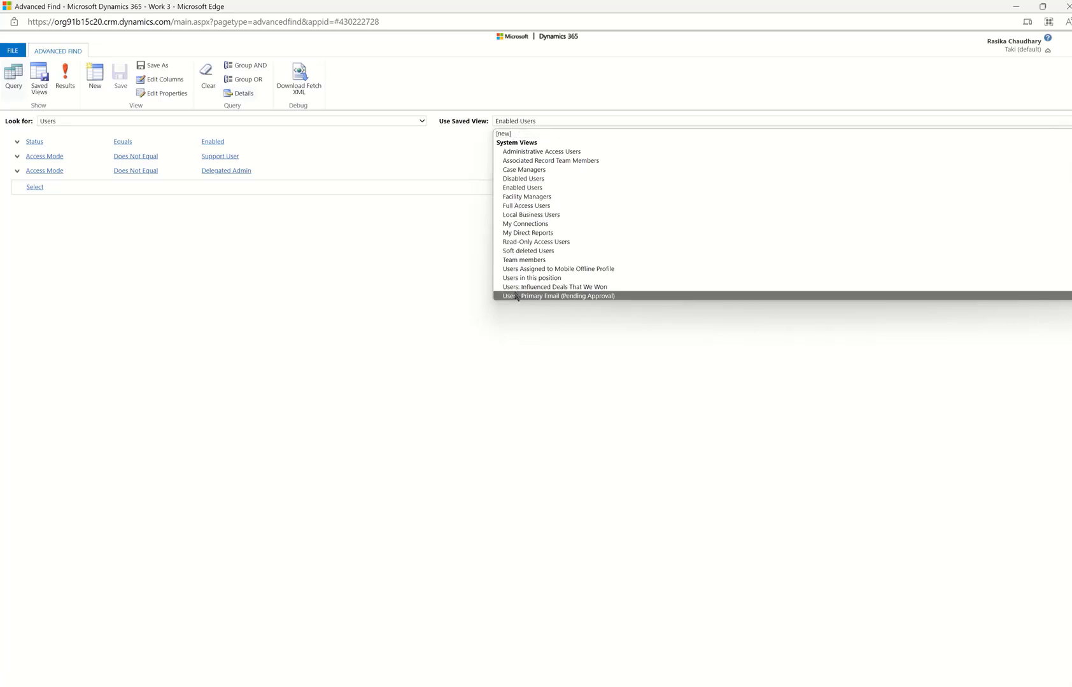
left_click(421, 322)
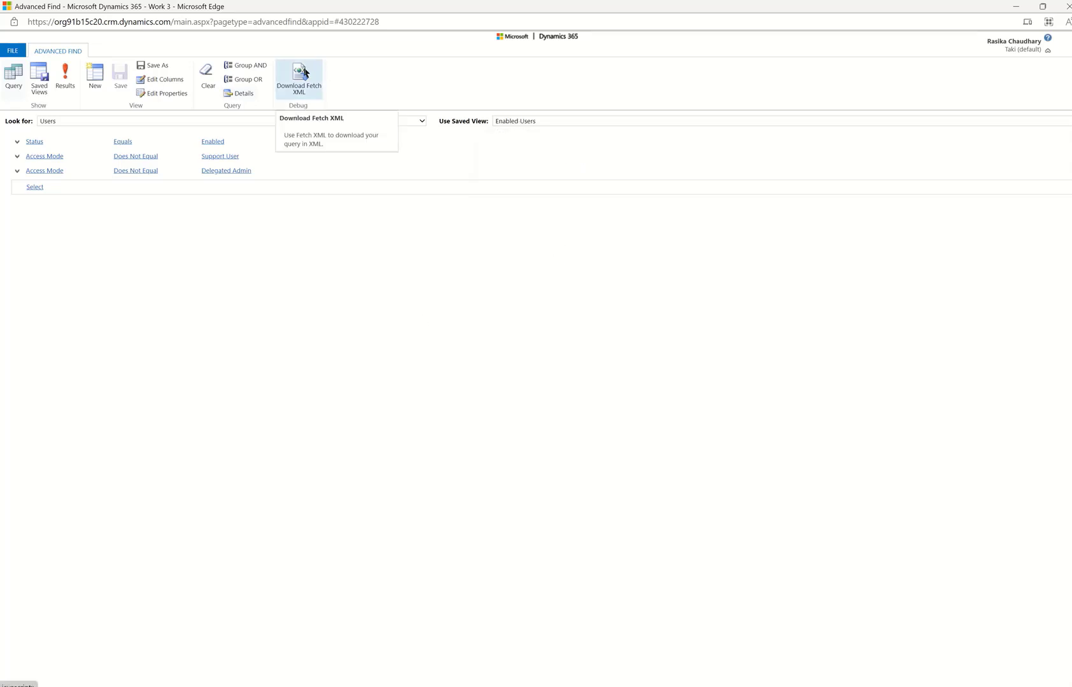
left_click(1018, 7)
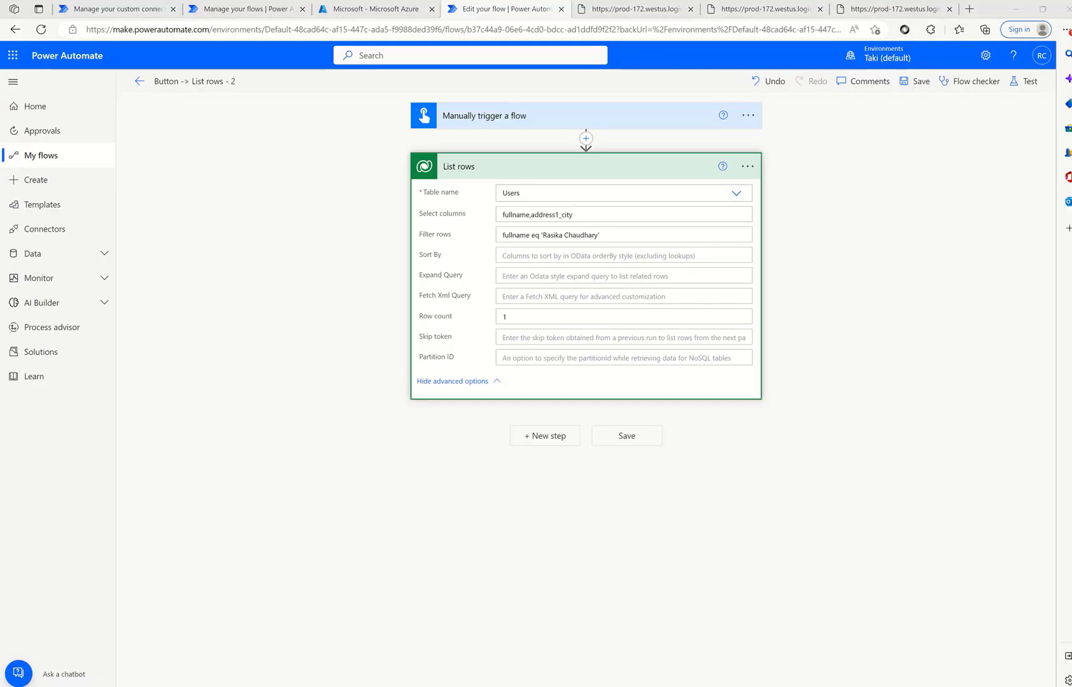
- Paste the Enabled Users FetchXML query and clear the Filter rows and Select columns entries
left_click(517, 293)
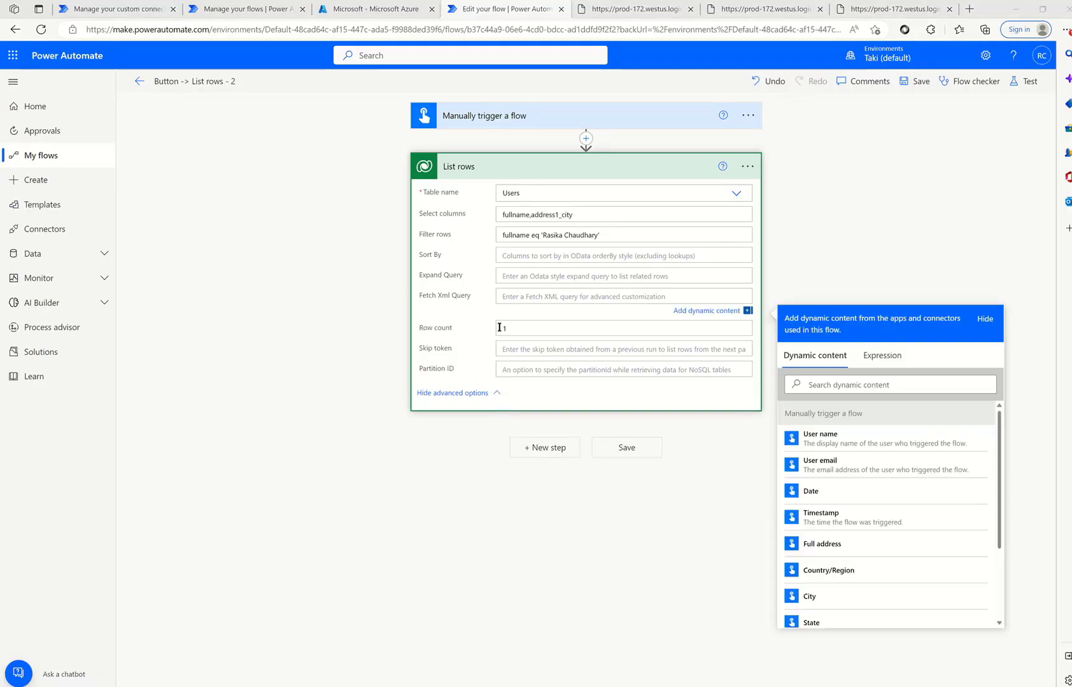
type("<fetch version=\"1.0\" output-format=\"xml-platform\" mapping=\"logical\" distinct=\"false\">   <entity name=\"systemuser\">     <attribute name=\"fullname\" />     <attribute name=\"title\" />     <attribute name=\"address1_telephone1\" />     <attribute name=\"businessunitid\" />     <attribute name=\"positionid\" />     <attribute name=\"systemuserid\" />     <order attribute=\"fullname\" descending=\"false\" />     <filter type=\"and\">       <condition attribute=\"isdisabled\" operator=\"eq\" value=\"0\" />       <condition attribute=\"accessmode\" operator=\"ne\" value=\"3\" />       <condition attribute=\"accessmode\" operator=\"ne\" value=\"5\" />     </filter>   </entity> </fetch>")
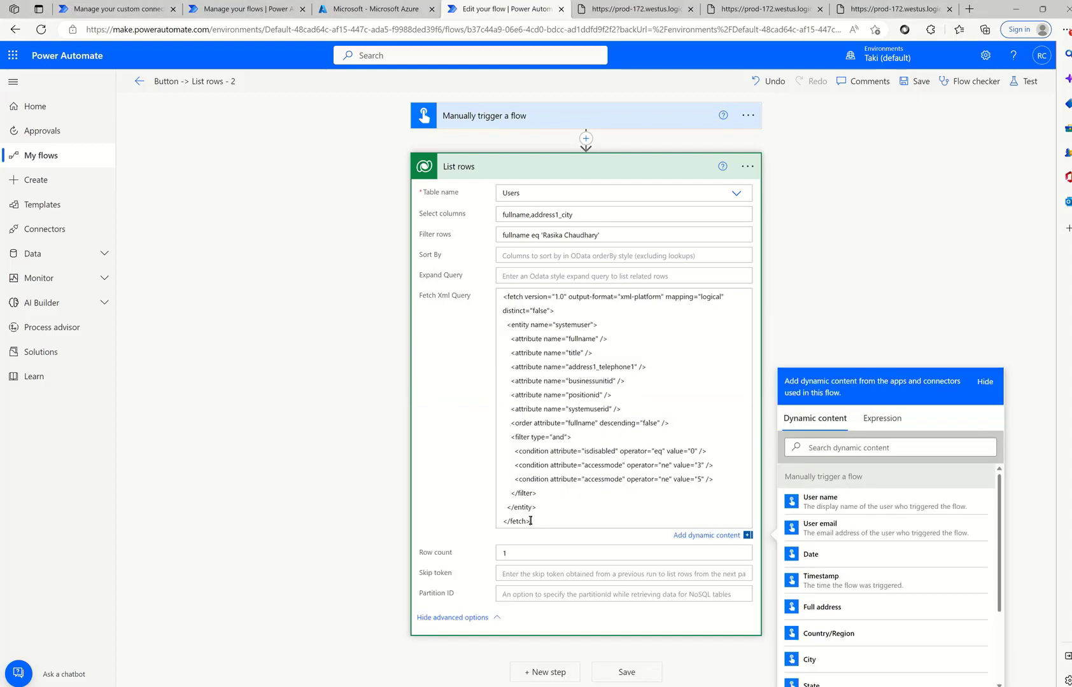
left_click_drag(622, 229, 488, 228)
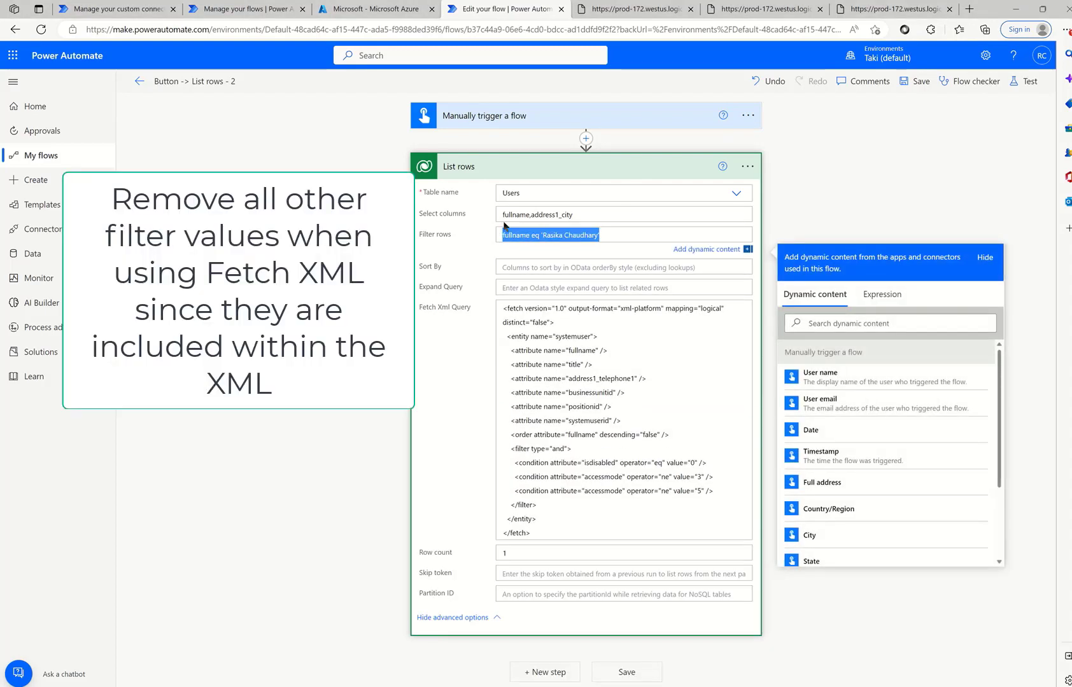
key("BackSpace")
left_click_drag(584, 214, 503, 211)
left_click_drag(598, 213, 504, 210)
key("BackSpace")
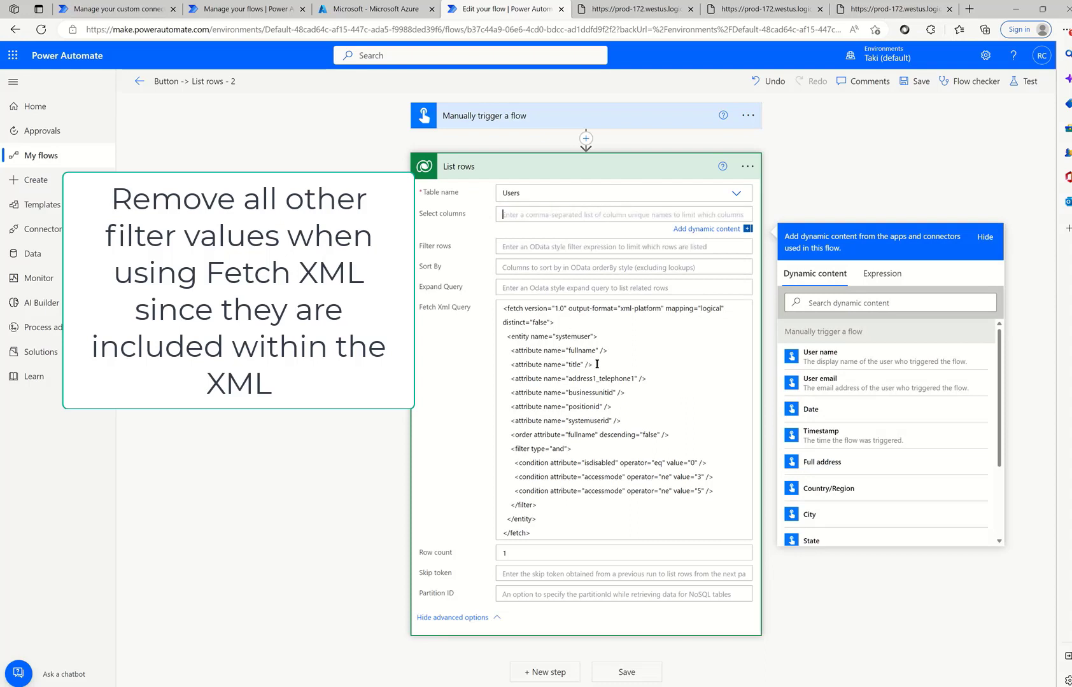
- Review the FetchXML attribute lines and isdisabled condition, then open Test Flow
left_click(573, 340)
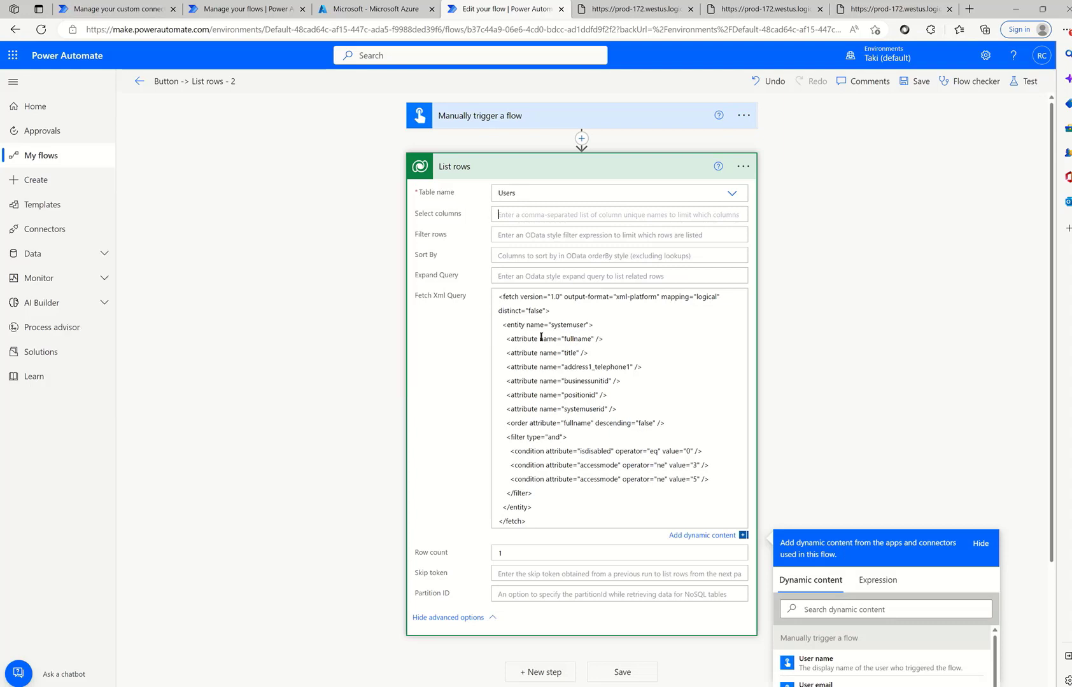
left_click_drag(497, 341, 576, 442)
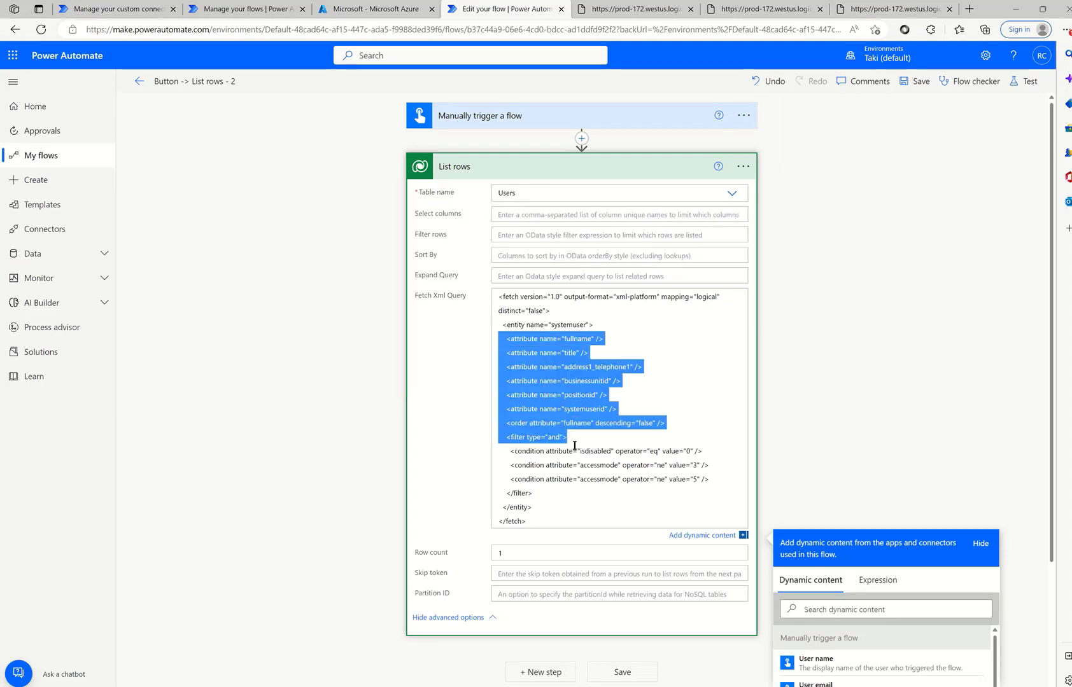
left_click(505, 439)
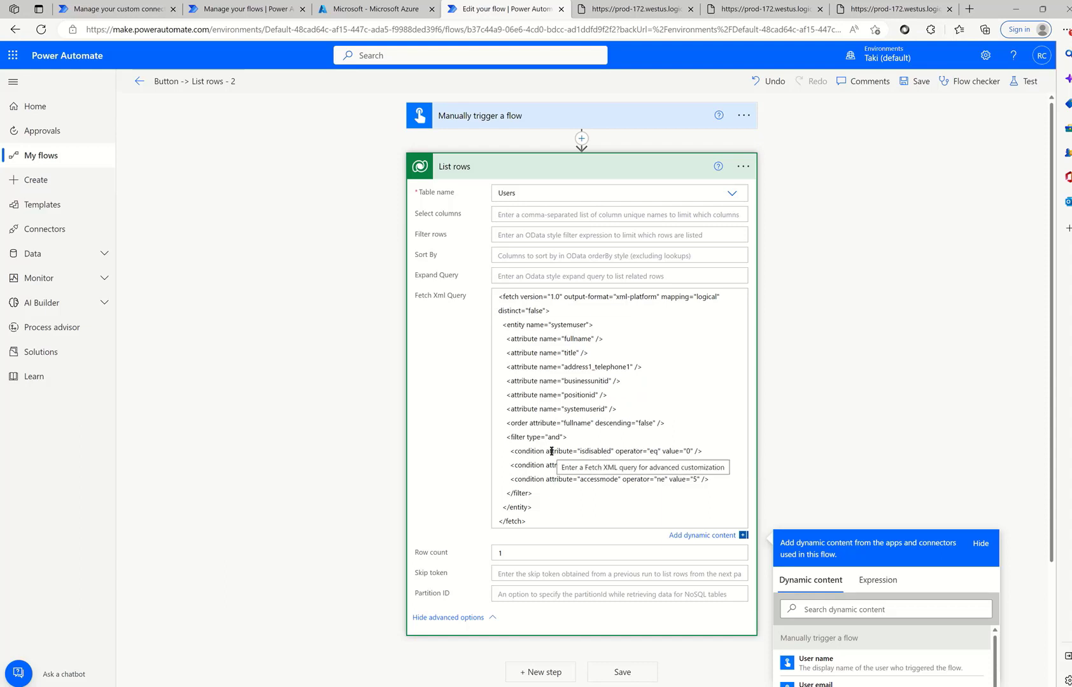
left_click_drag(578, 451, 691, 450)
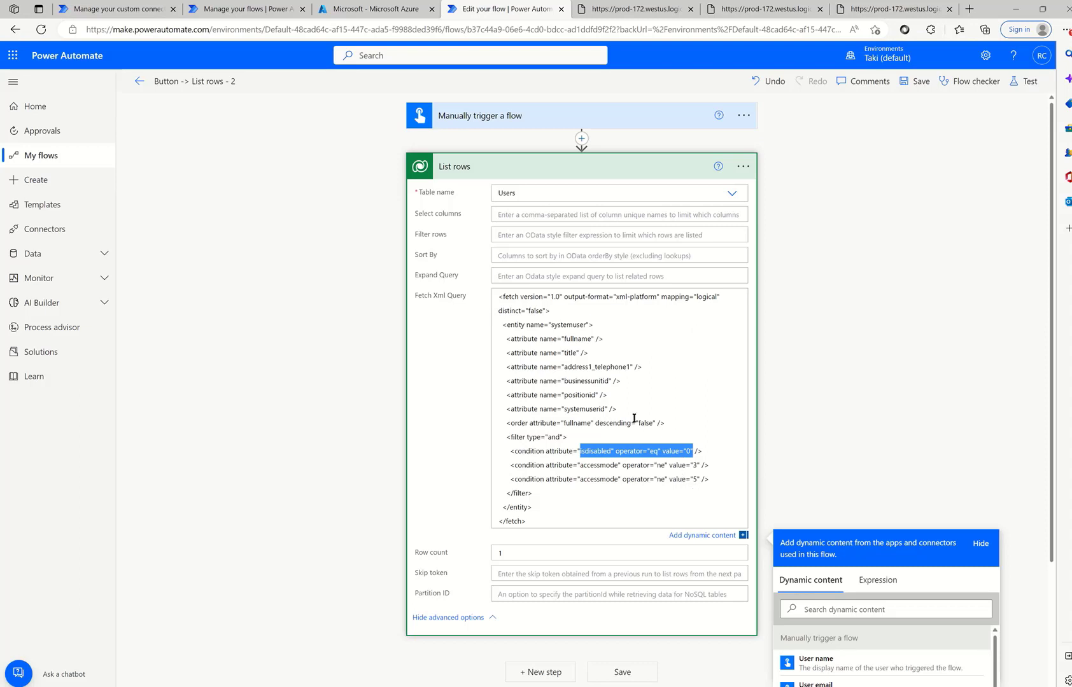
left_click(1020, 89)
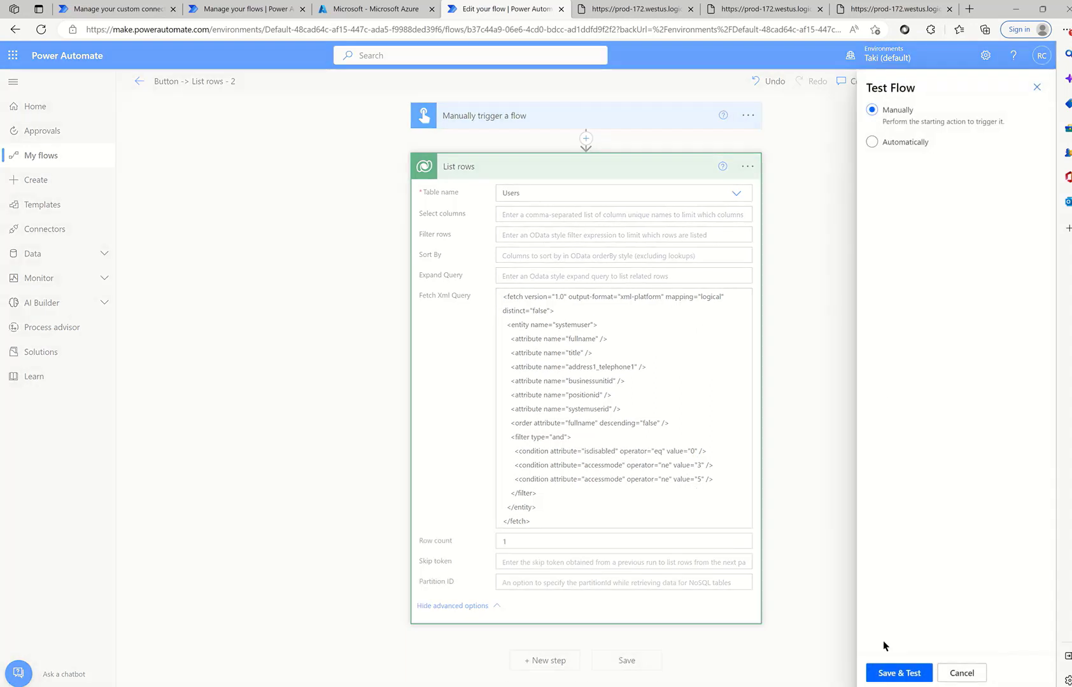
- Save and run the FetchXML flow manually, then view the List rows output JSON
left_click(891, 672)
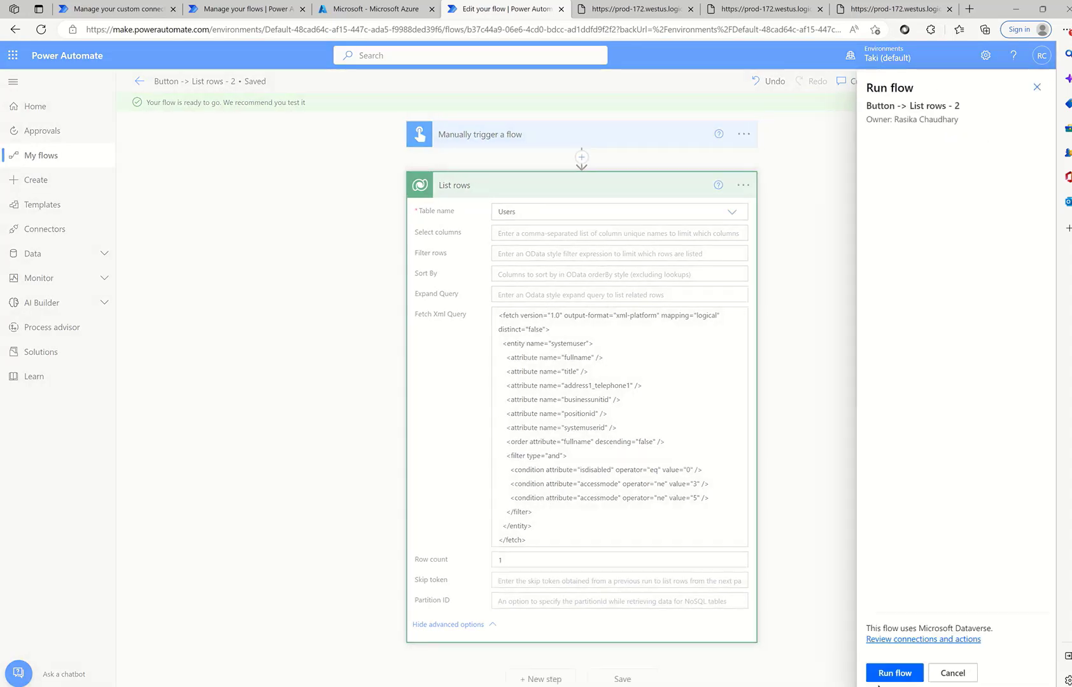
left_click(885, 673)
left_click(886, 675)
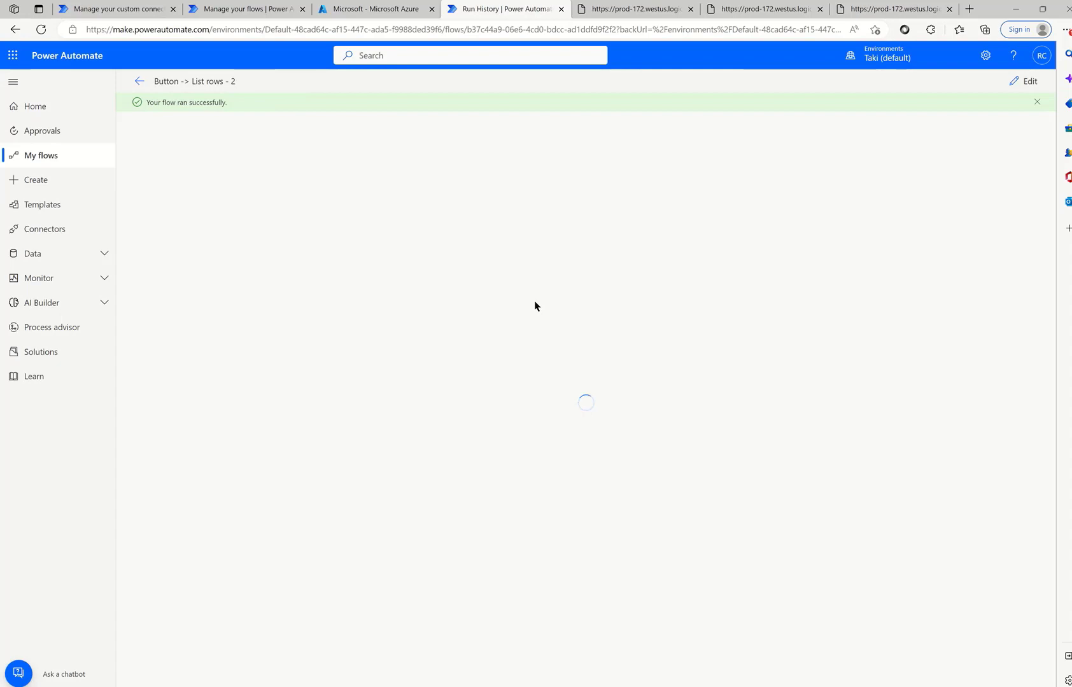
left_click(560, 194)
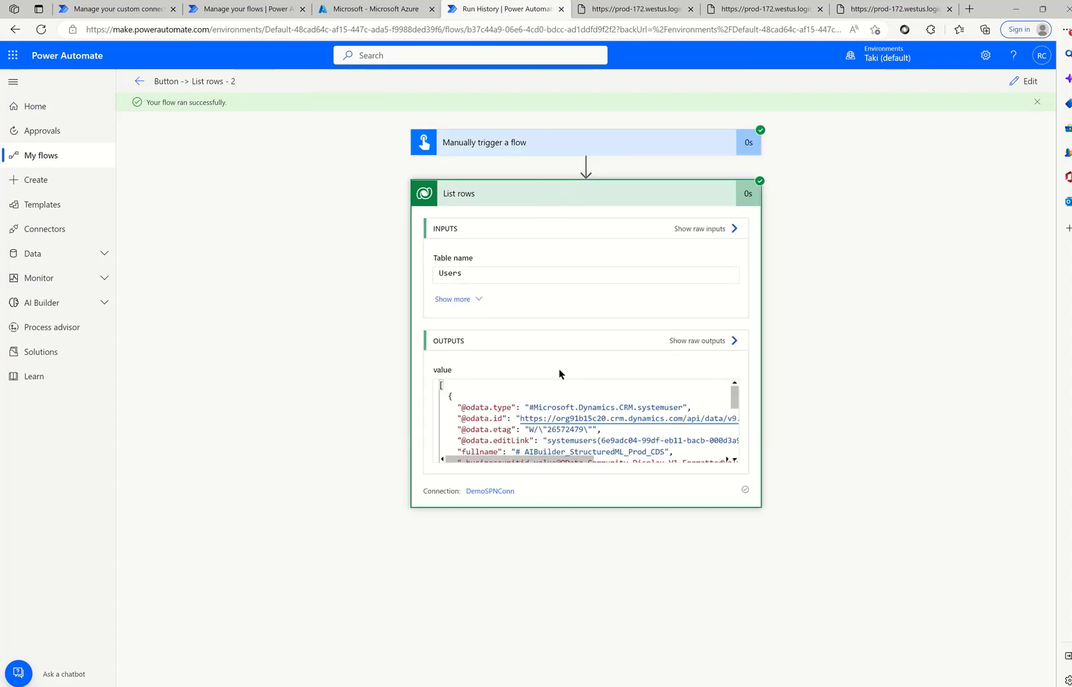
left_click(448, 370)
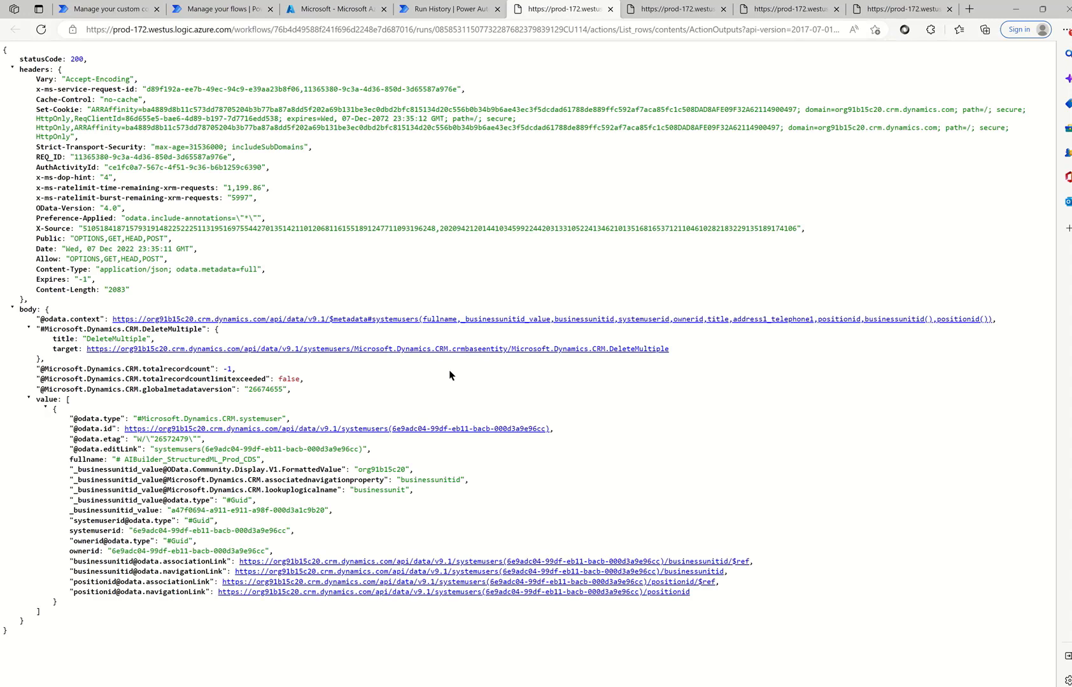
left_click(436, 10)
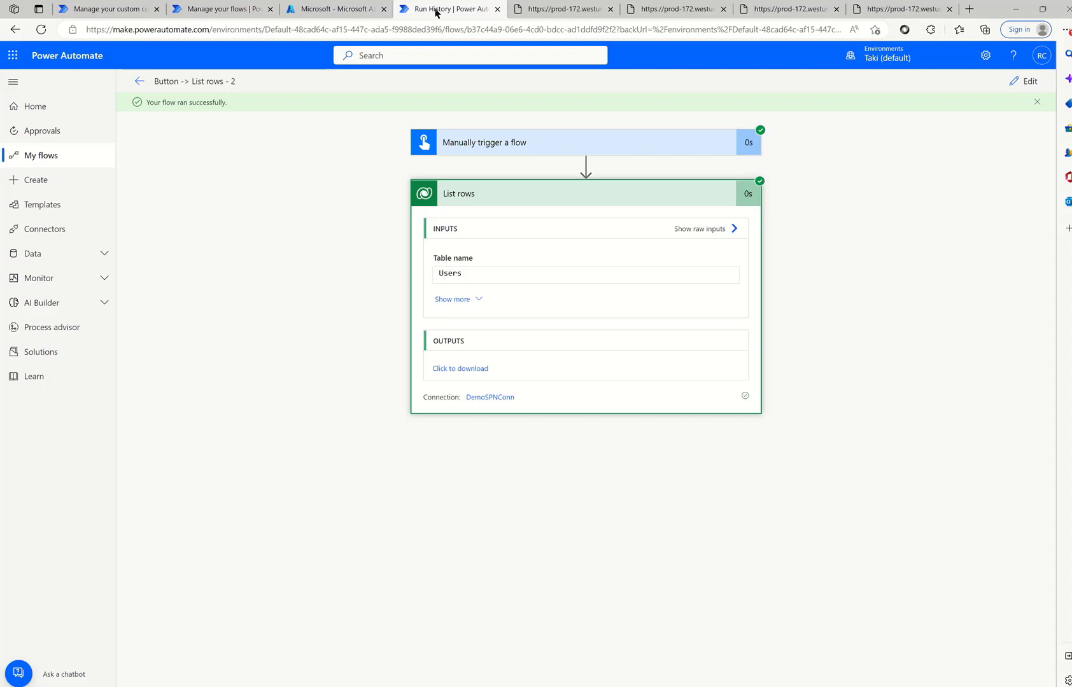
- Reopen the flow for editing and search for Http with Azure AD actions after List rows
left_click(1024, 82)
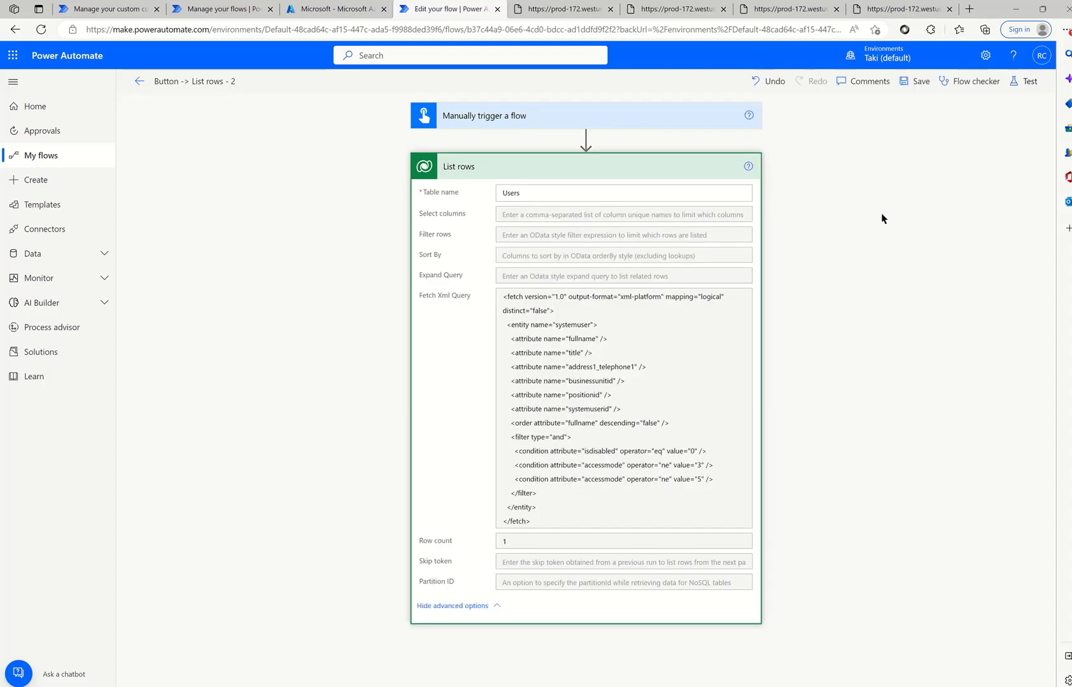
left_click(666, 171)
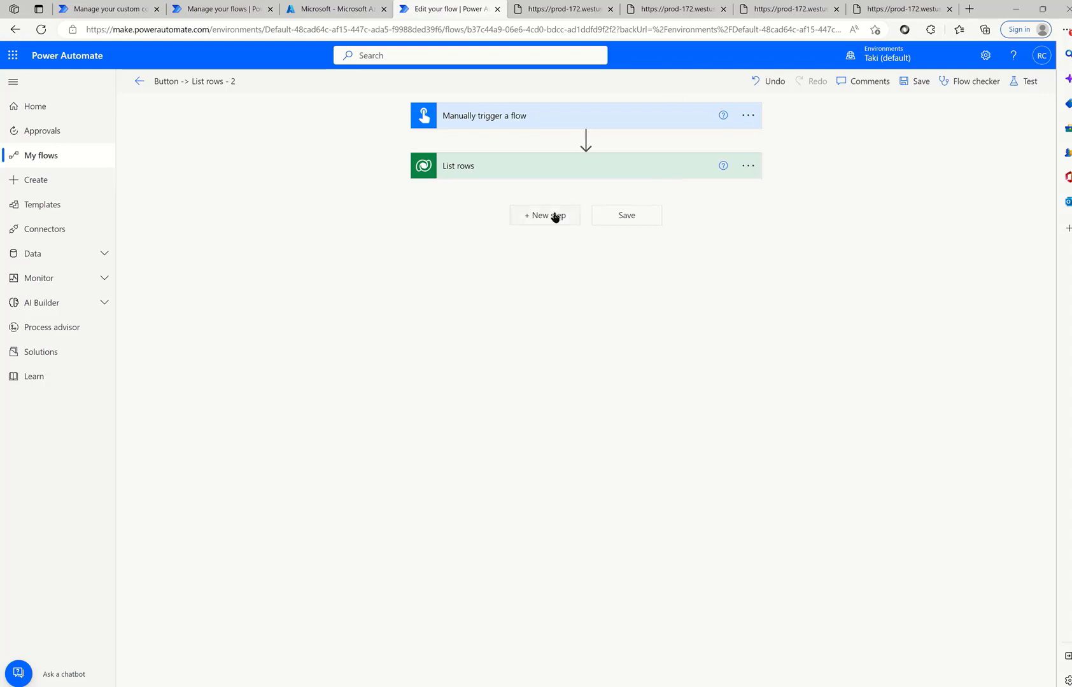
left_click(570, 171)
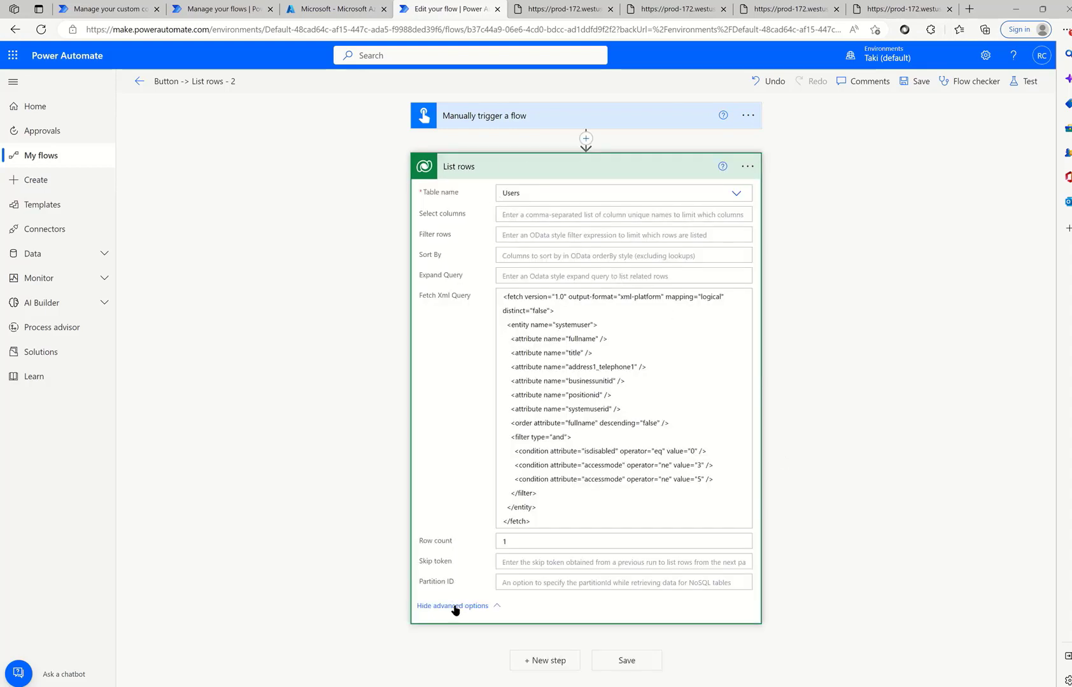
left_click(555, 171)
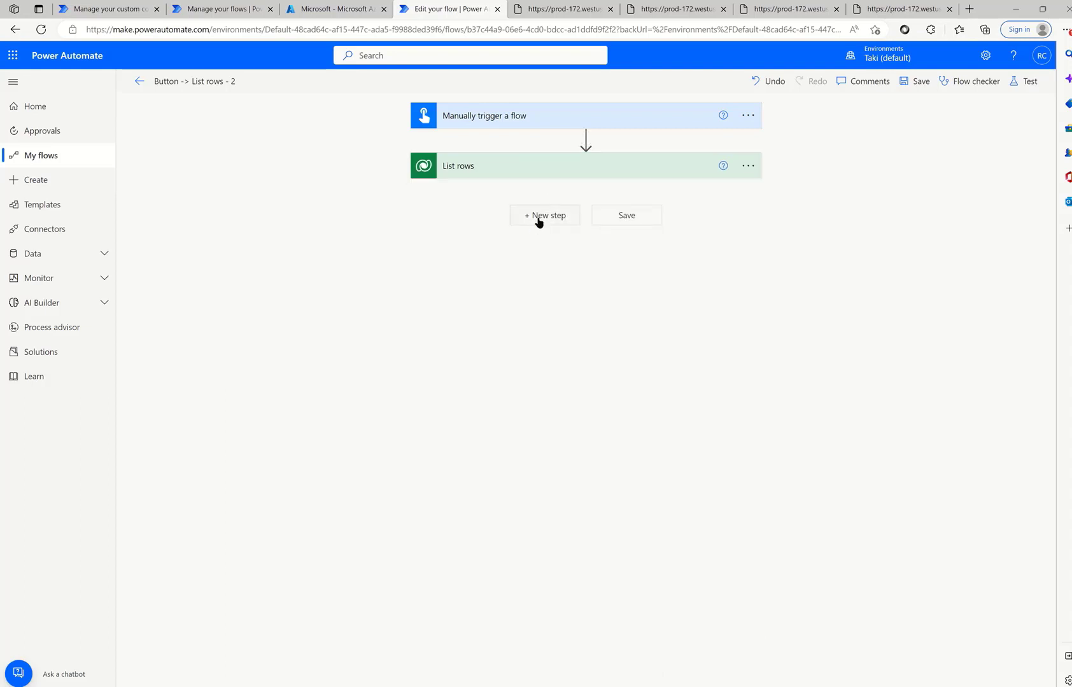
left_click(539, 216)
type("Http with Azure AD")
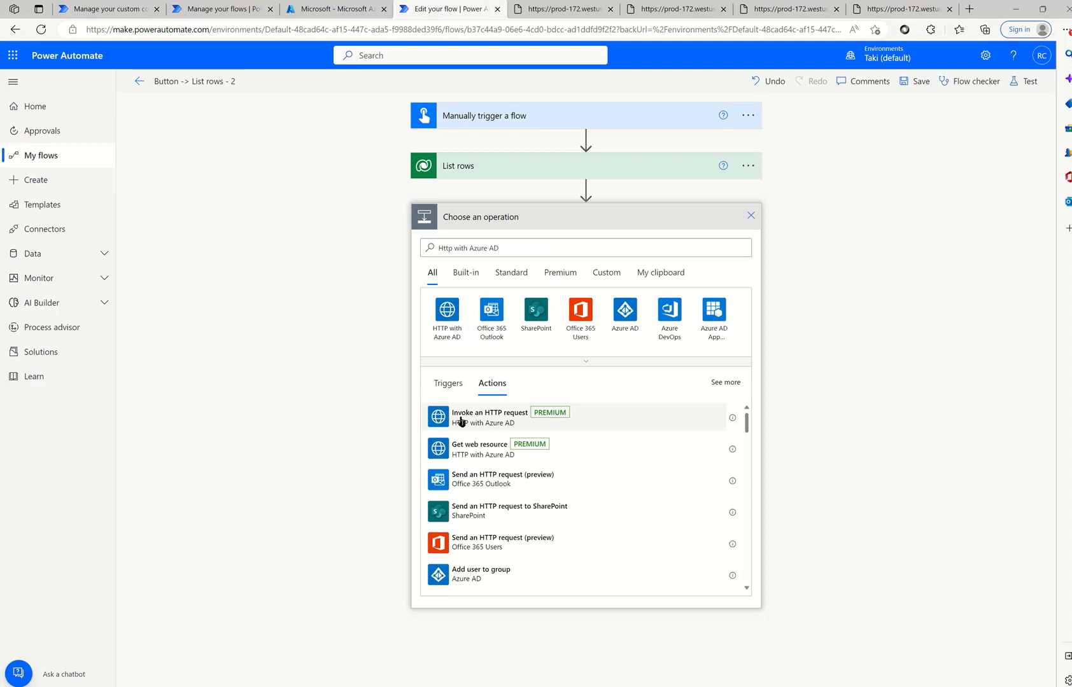
- Add an Invoke an HTTP request step, start a new Azure AD connection, and open the admin center
left_click(461, 421)
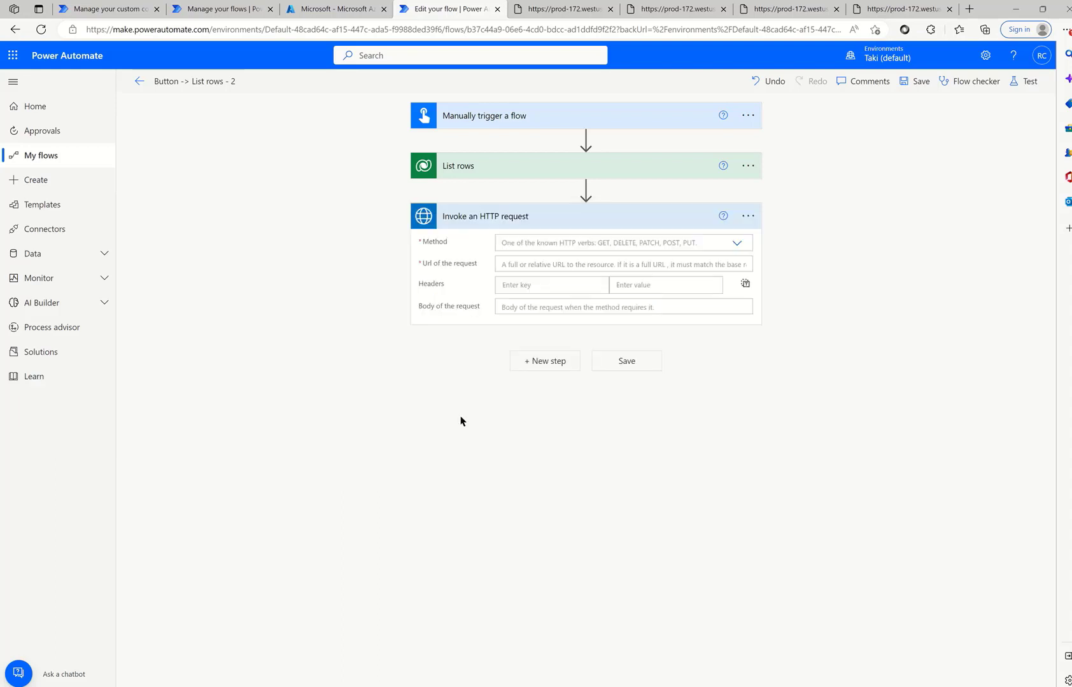
left_click(748, 216)
scroll(500, 663, "down", 5)
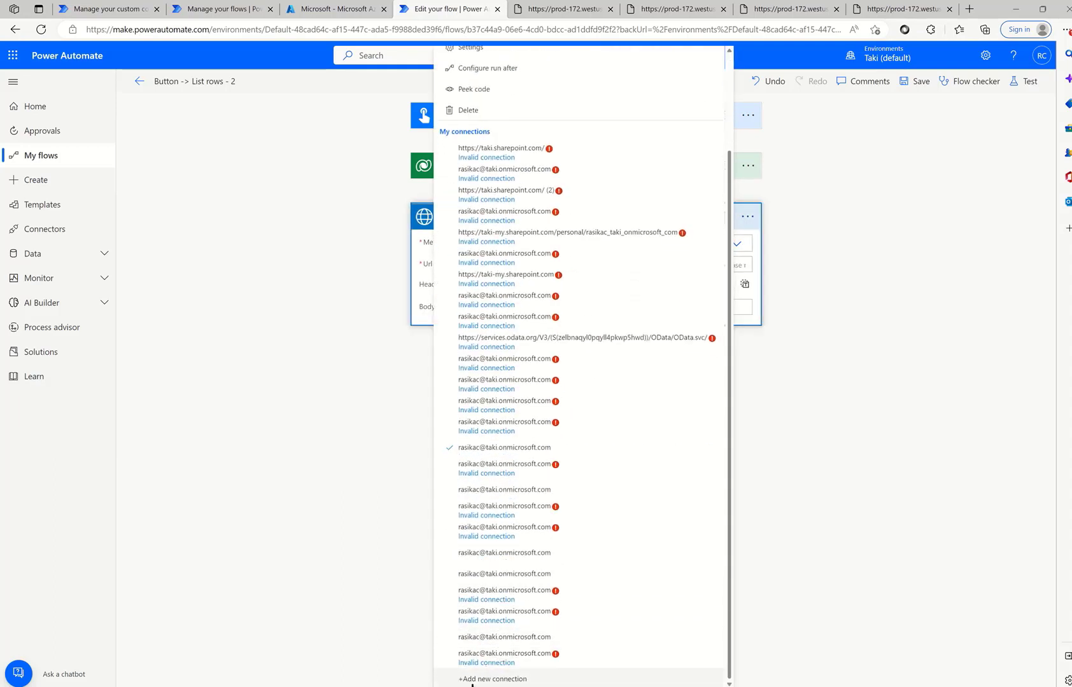
left_click(475, 680)
left_click(513, 284)
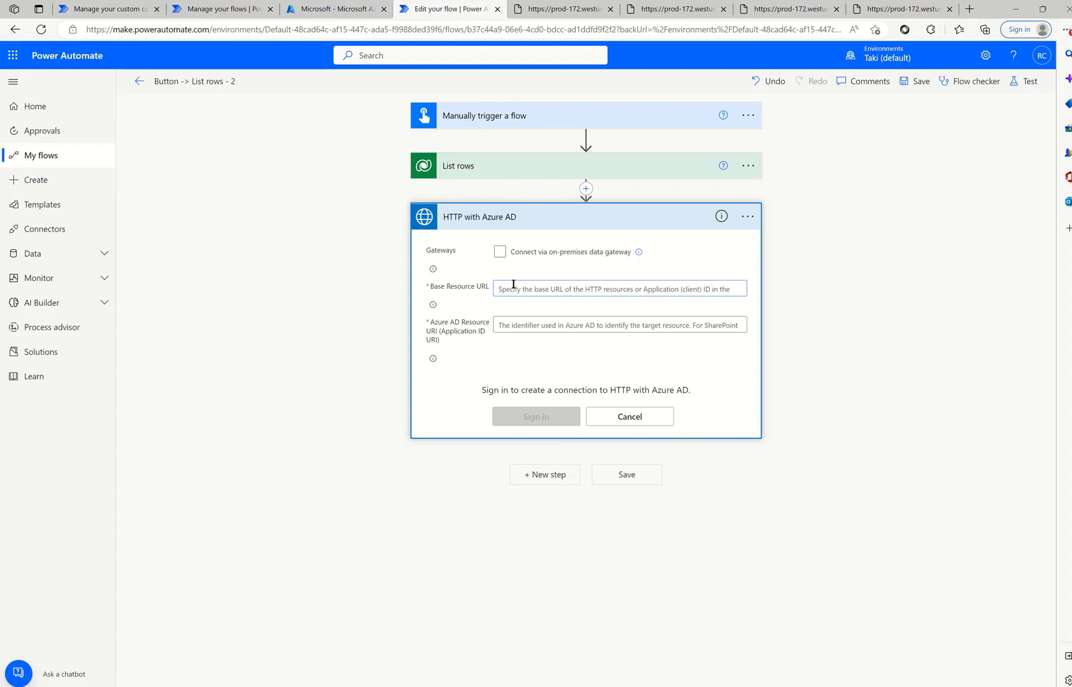
left_click(985, 56)
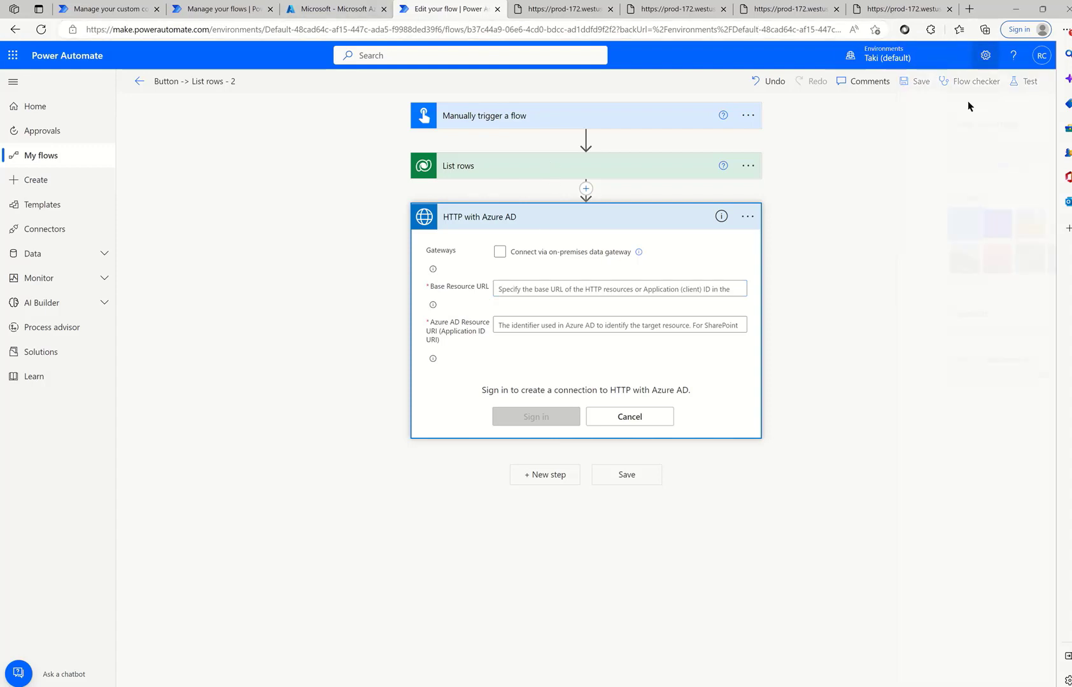
left_click(918, 138)
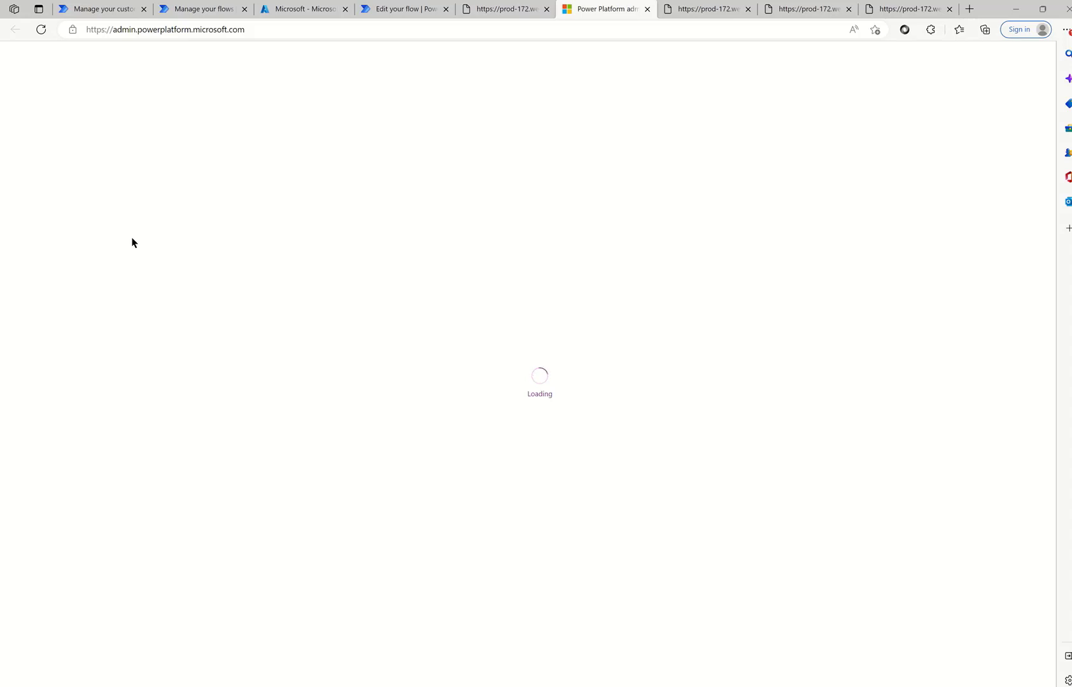
- Copy the hbk31 environment URL from the Environments list and return to the flow editor
left_click(61, 139)
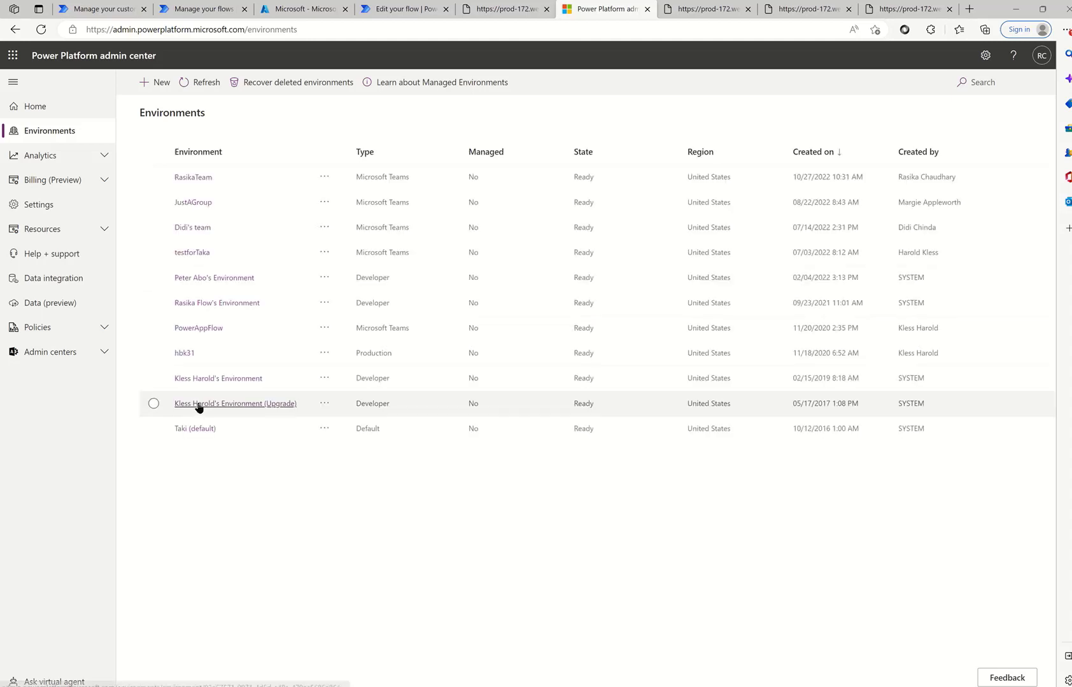
left_click(186, 353)
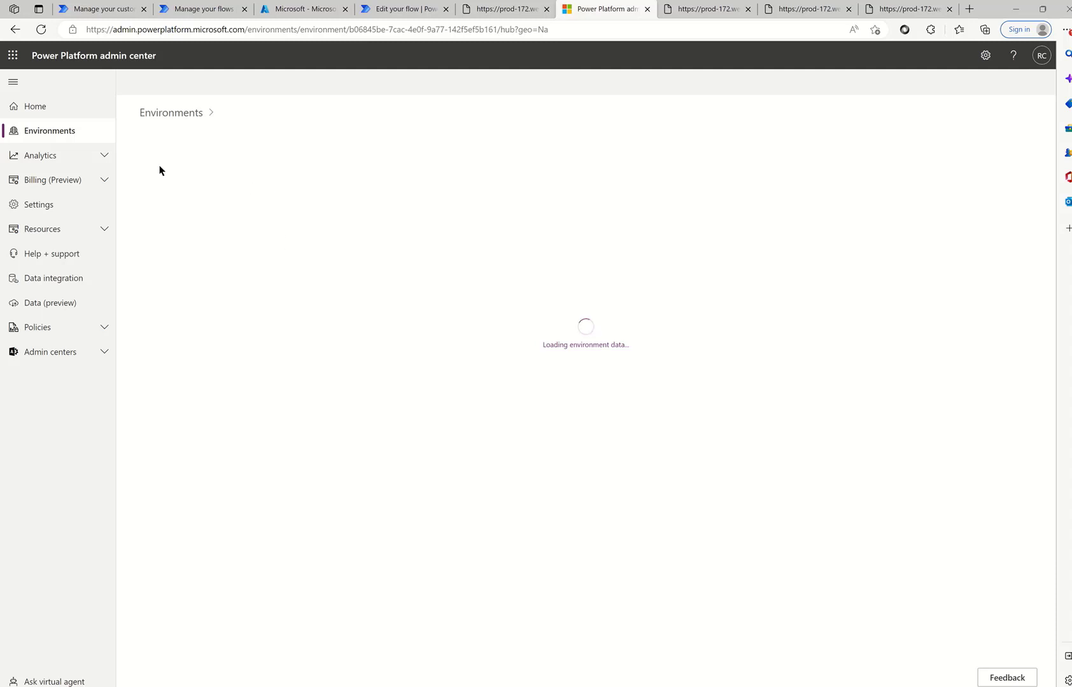
left_click_drag(266, 197, 151, 198)
key("ctrl+c")
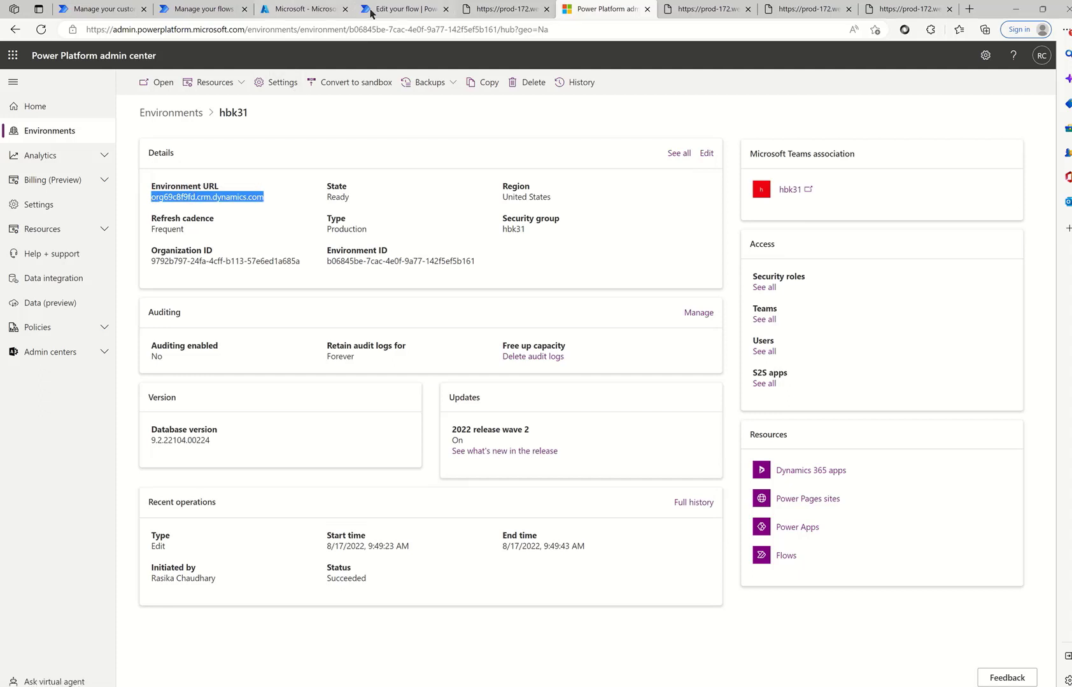
left_click(407, 9)
type("ht")
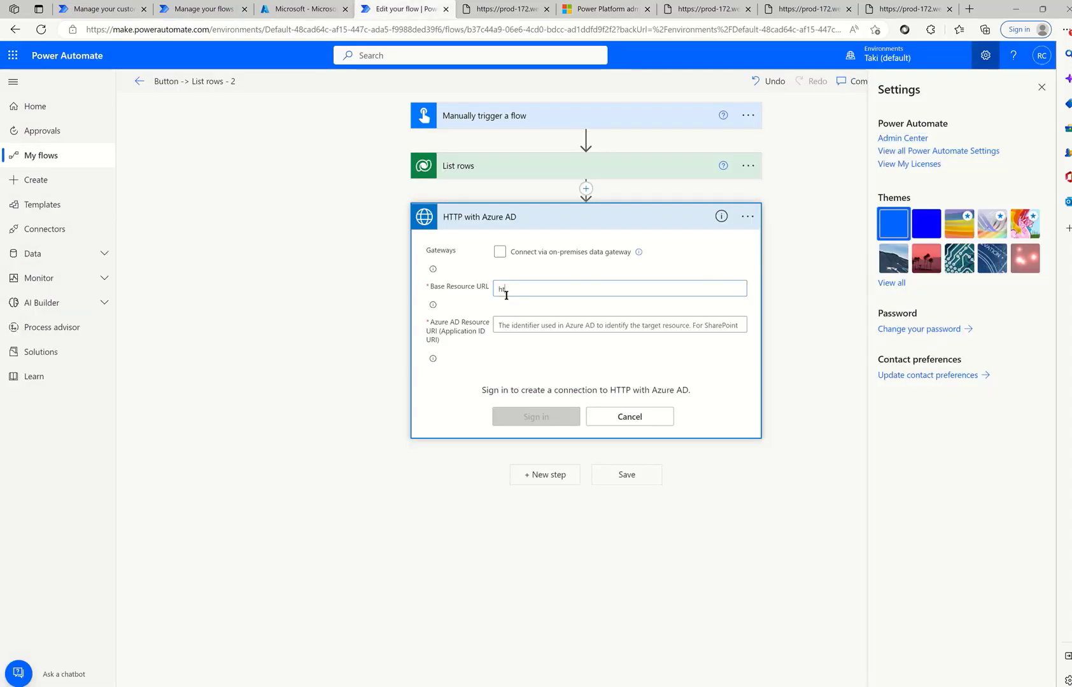
type("tps://")
key("ctrl+v")
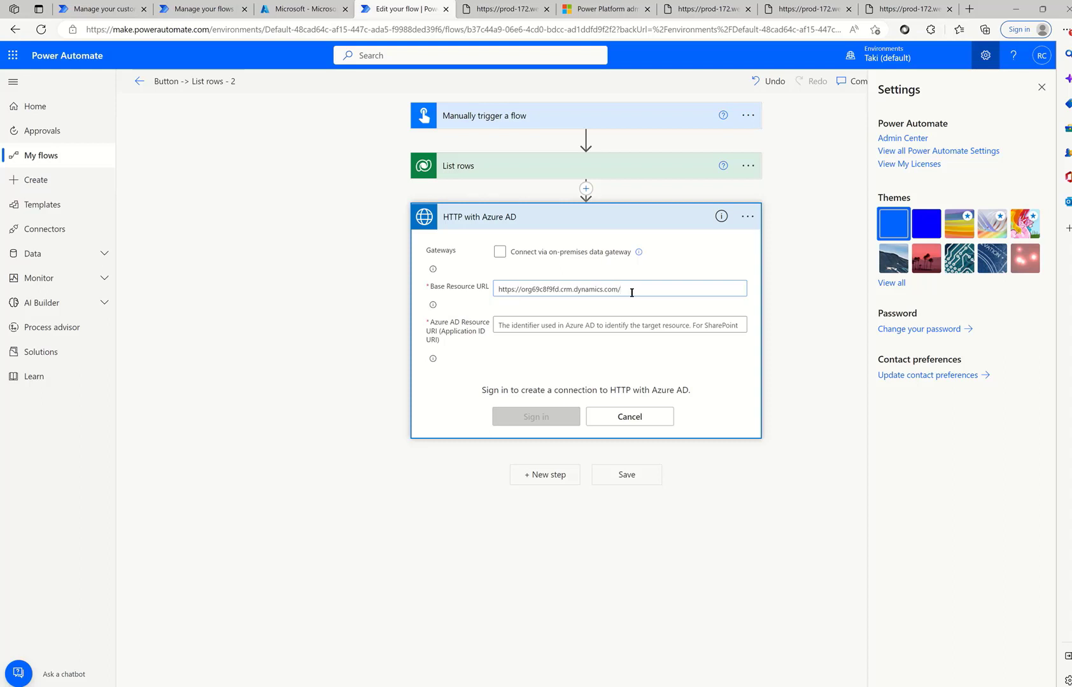
left_click_drag(632, 293, 511, 292)
left_click(508, 326)
type("https://org69c8f9fd.crm.dynamics.com/")
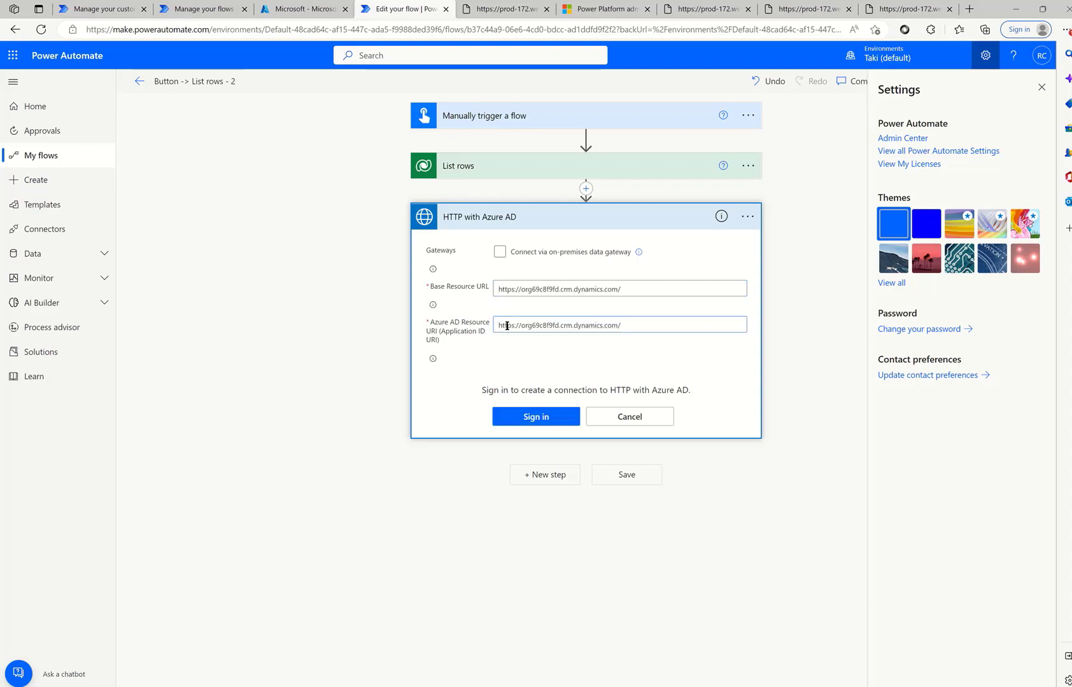
left_click(519, 421)
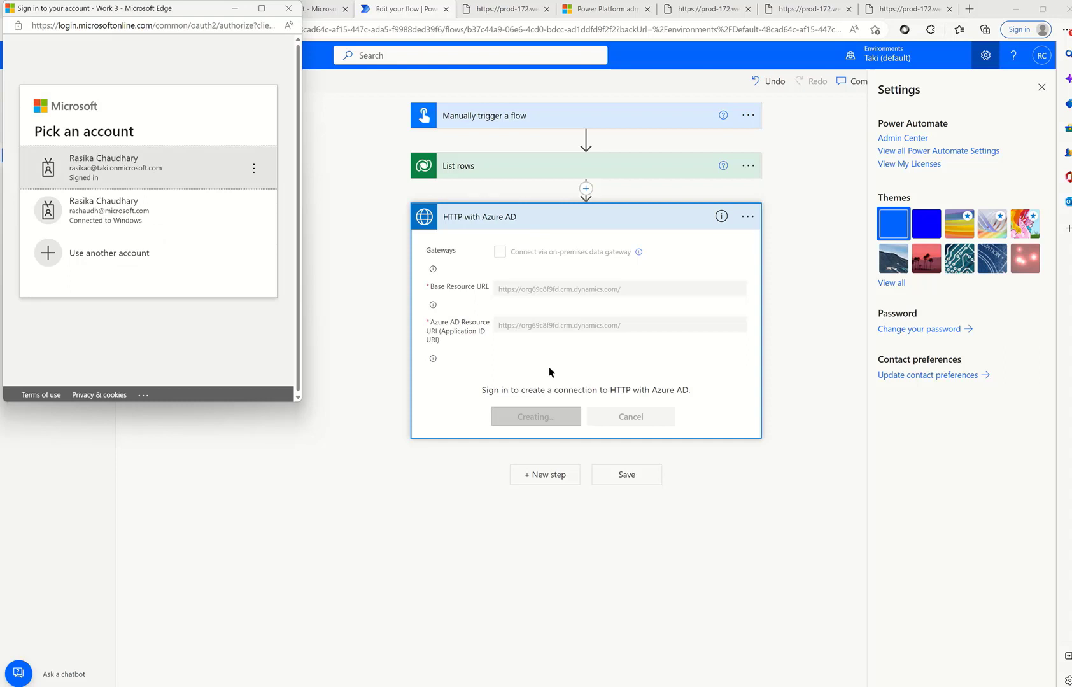
left_click(164, 167)
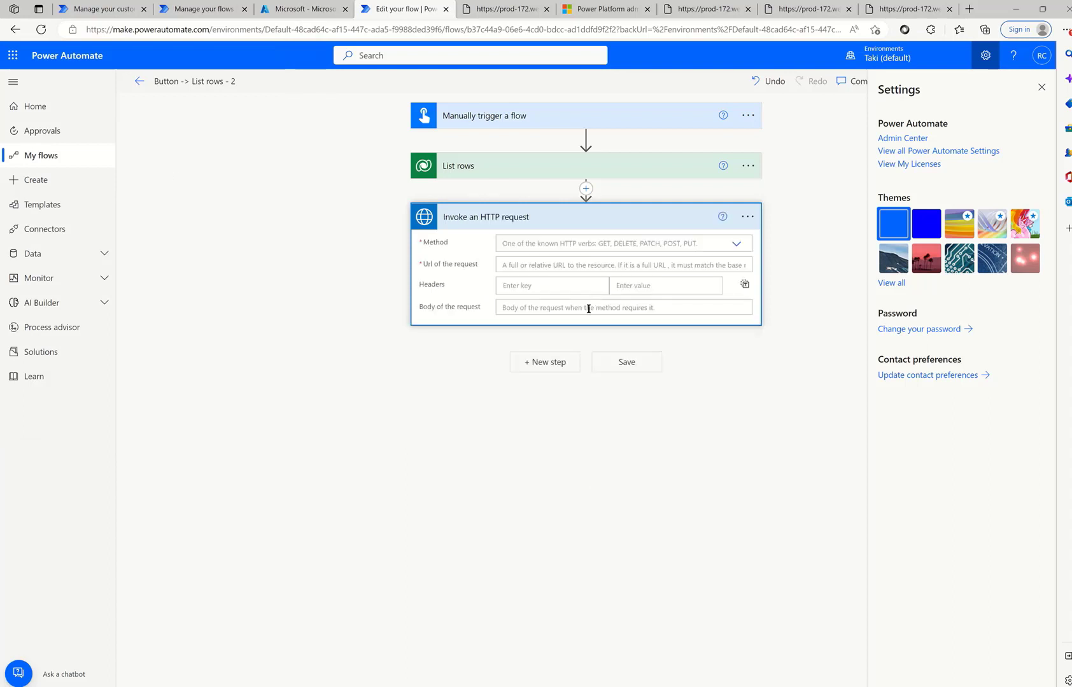
left_click(735, 245)
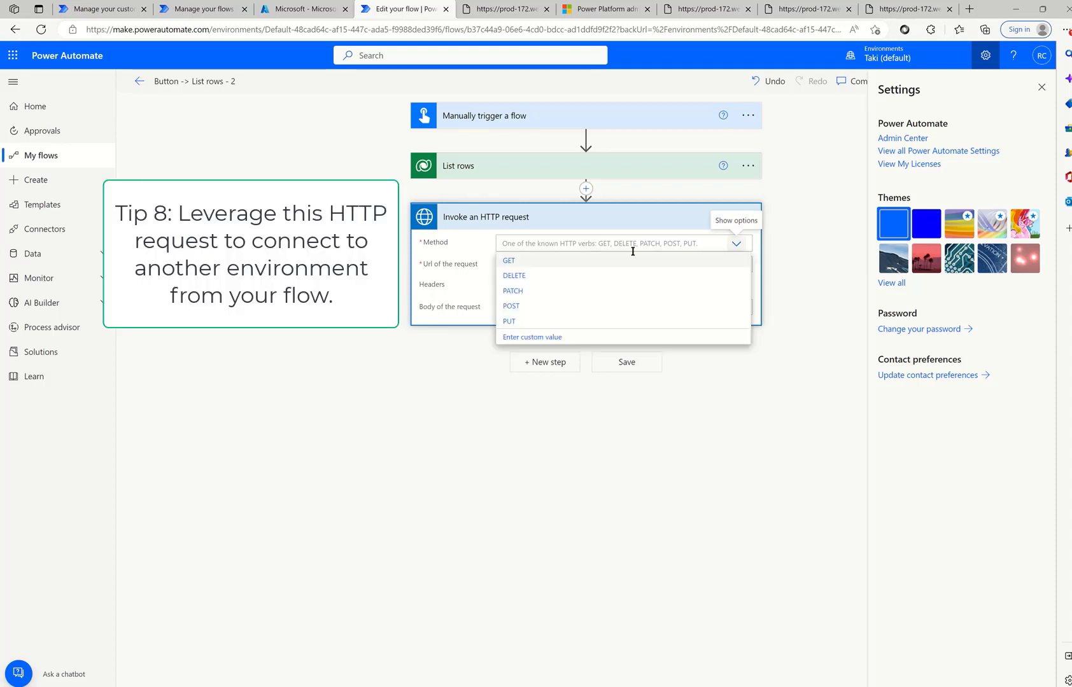
- Set the request method to GET and consult the documentation for the savedqueries URL
left_click(520, 261)
left_click(520, 264)
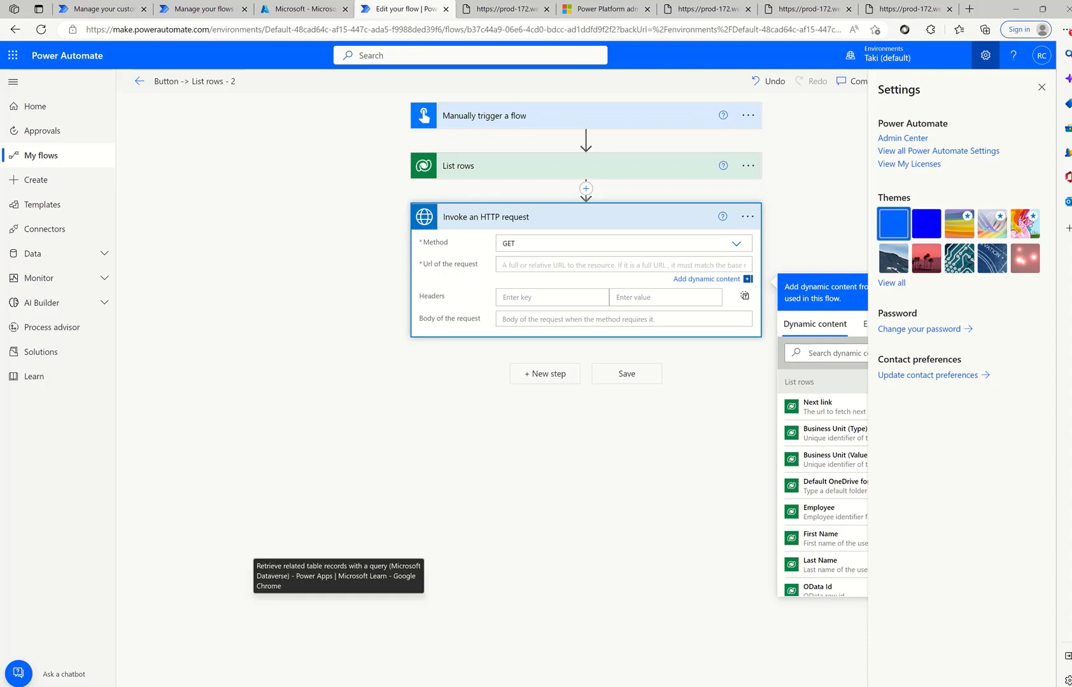
left_click(399, 686)
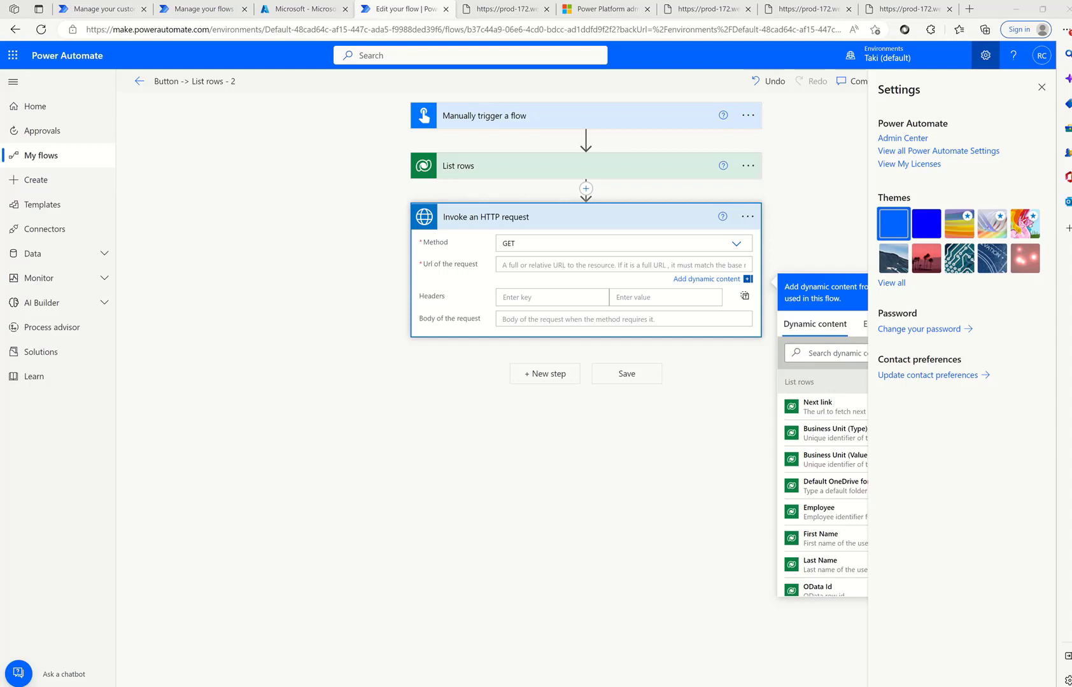
left_click_drag(1071, 185, 771, 221)
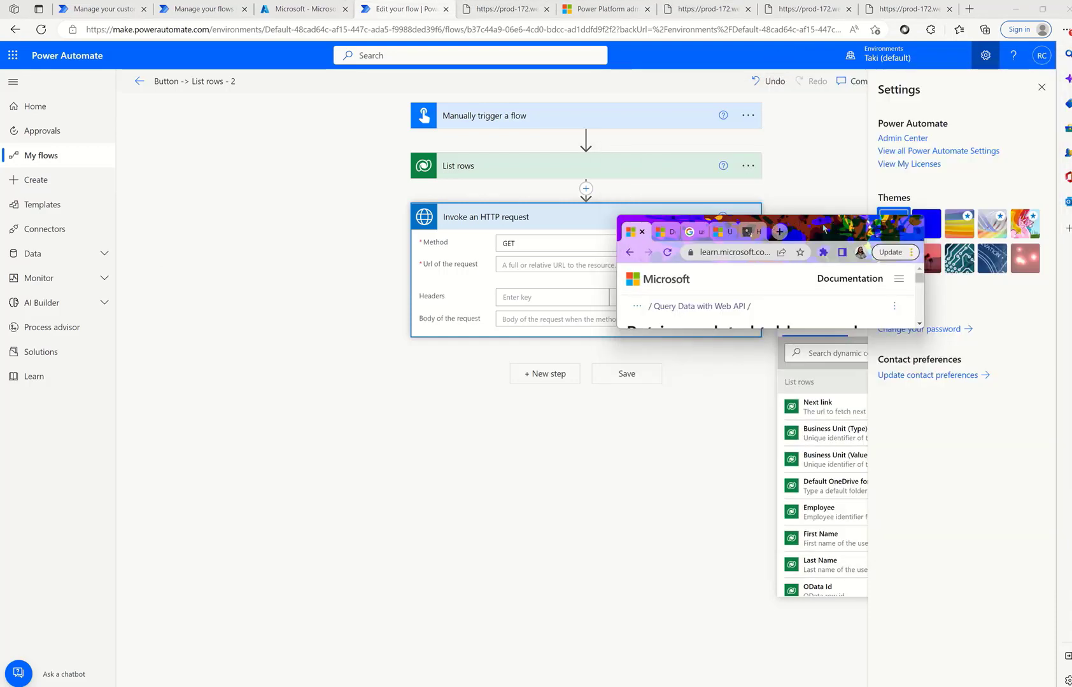
double_click(819, 229)
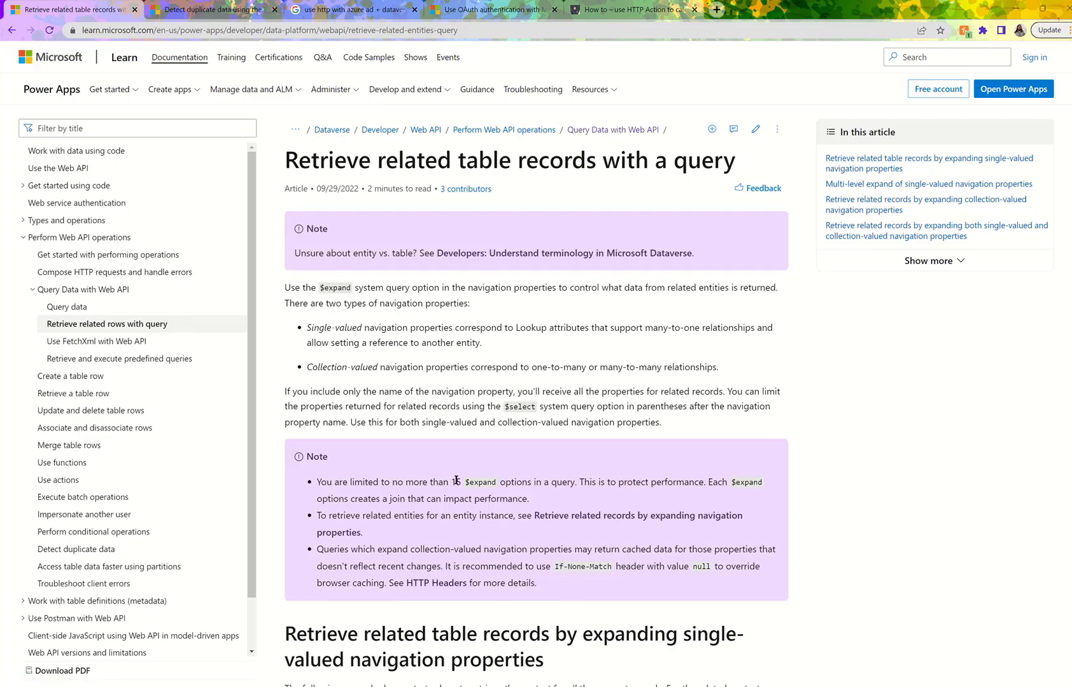
left_click_drag(928, 10, 1071, 29)
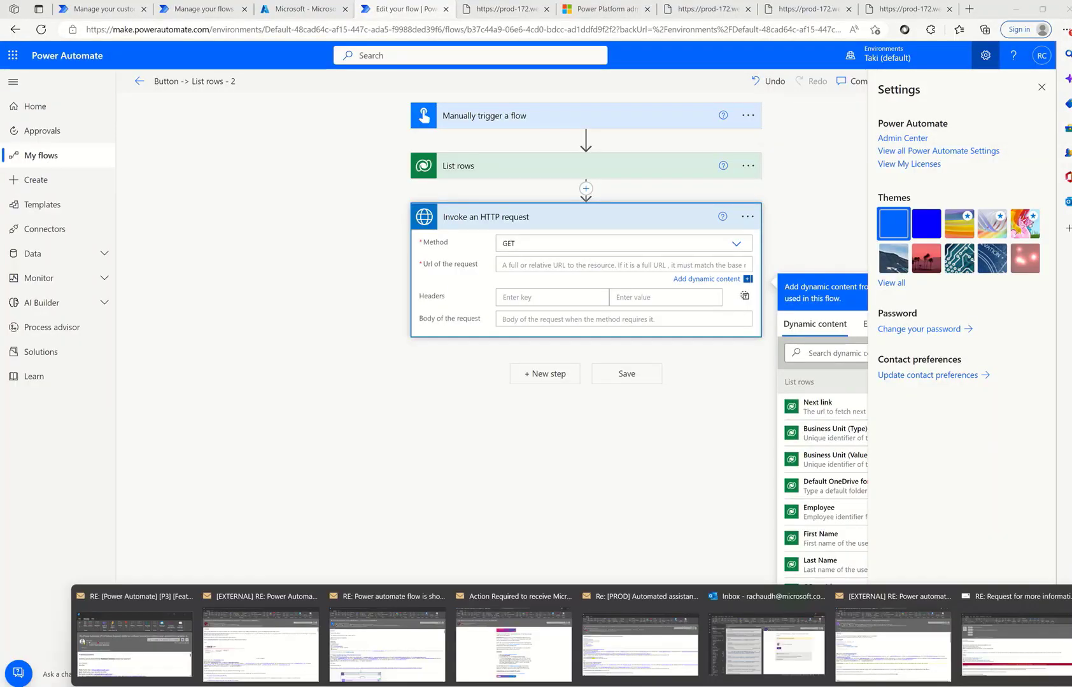
mouse_move(579, 686)
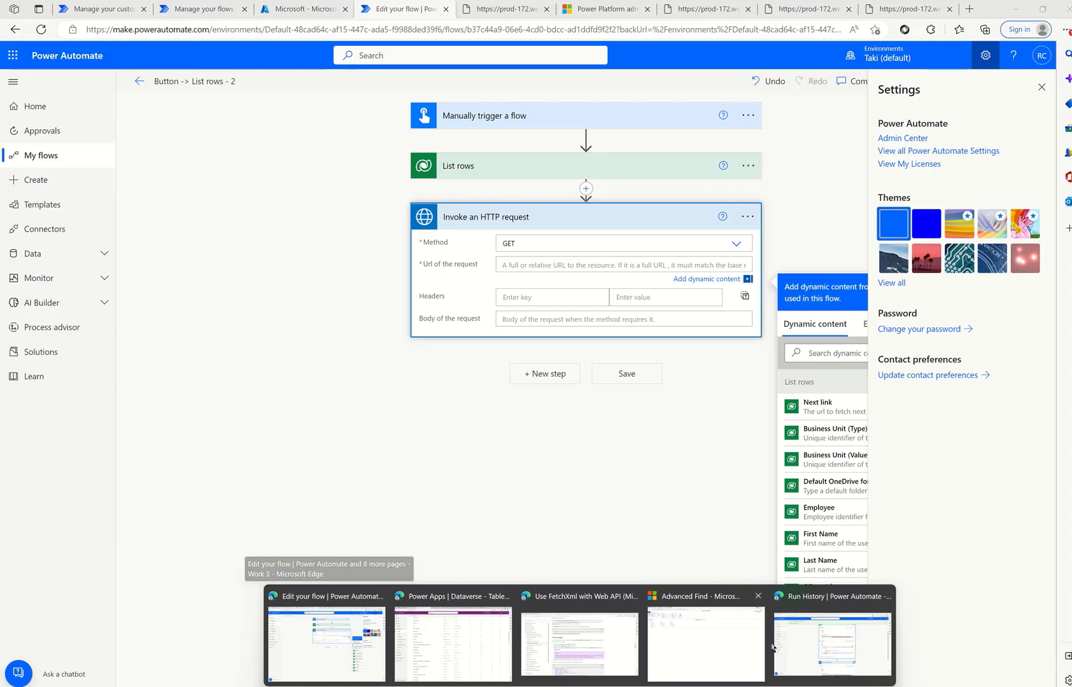
left_click(707, 642)
left_click(1023, 7)
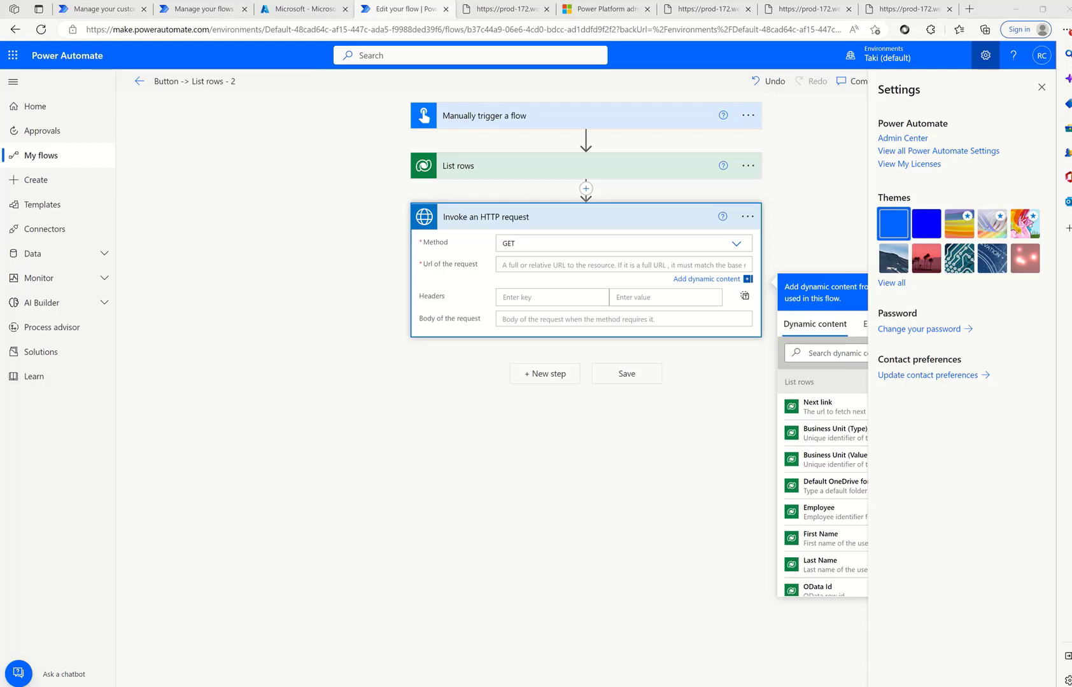
- Paste the savedqueries URL filtered on name eq 'Enabled Users' into the request Url
left_click(551, 266)
type("https://org69c8f9fd.crm.dynamics.com/api/data/v9.0/savedqueries?$filter=name eq 'Enabled Users'")
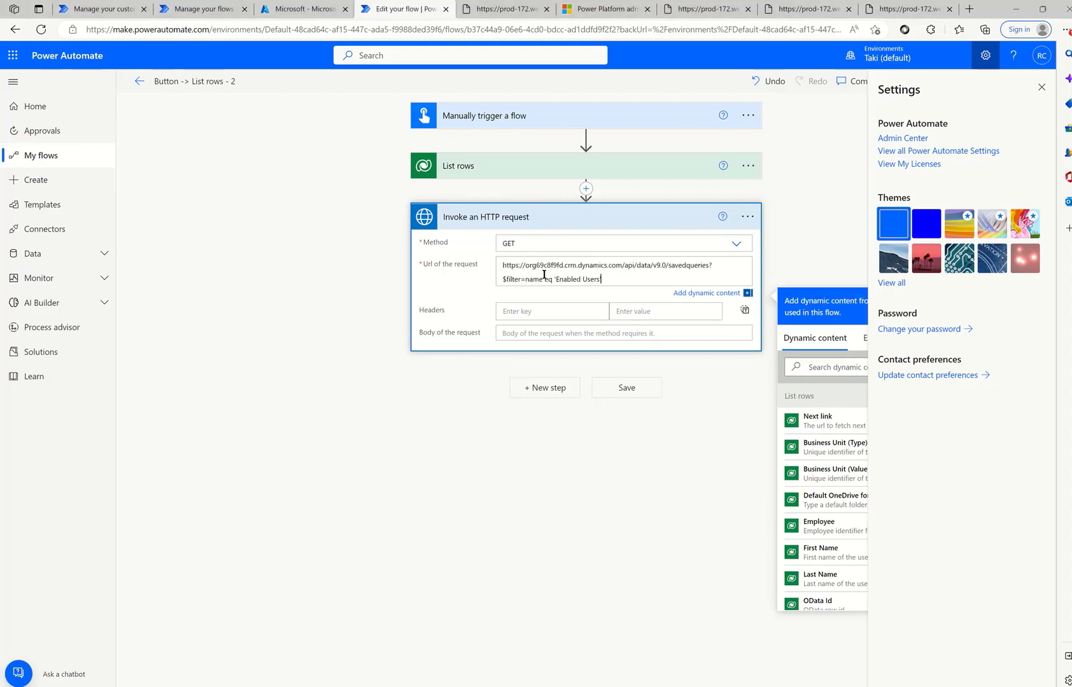
left_click(604, 9)
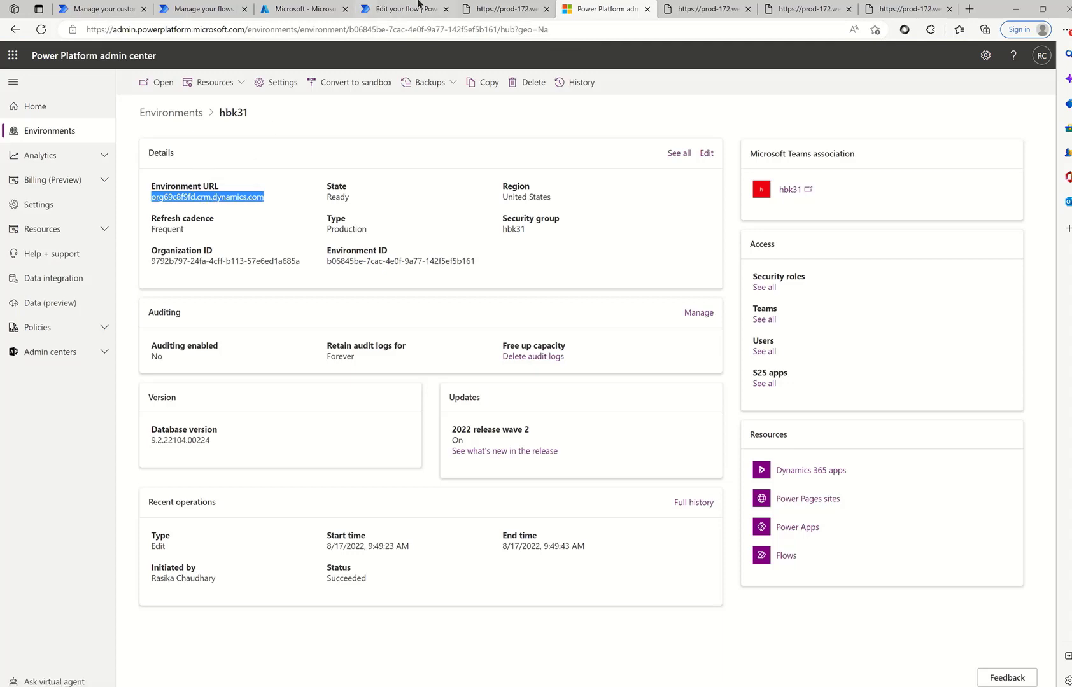
left_click(396, 9)
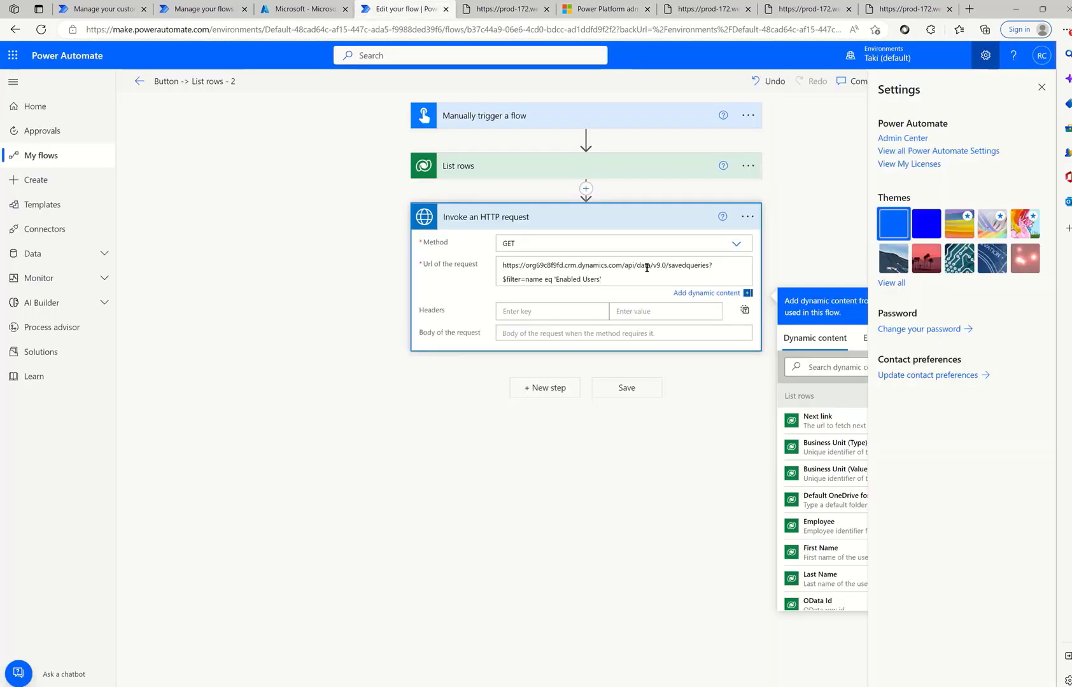
left_click_drag(611, 279, 504, 274)
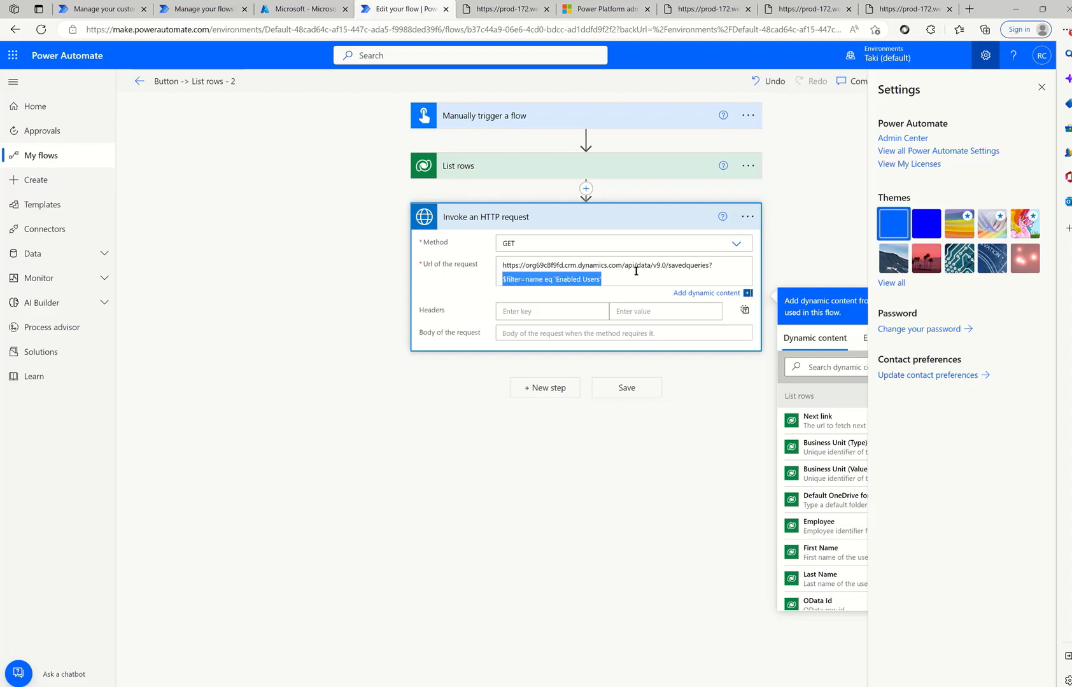
double_click(675, 267)
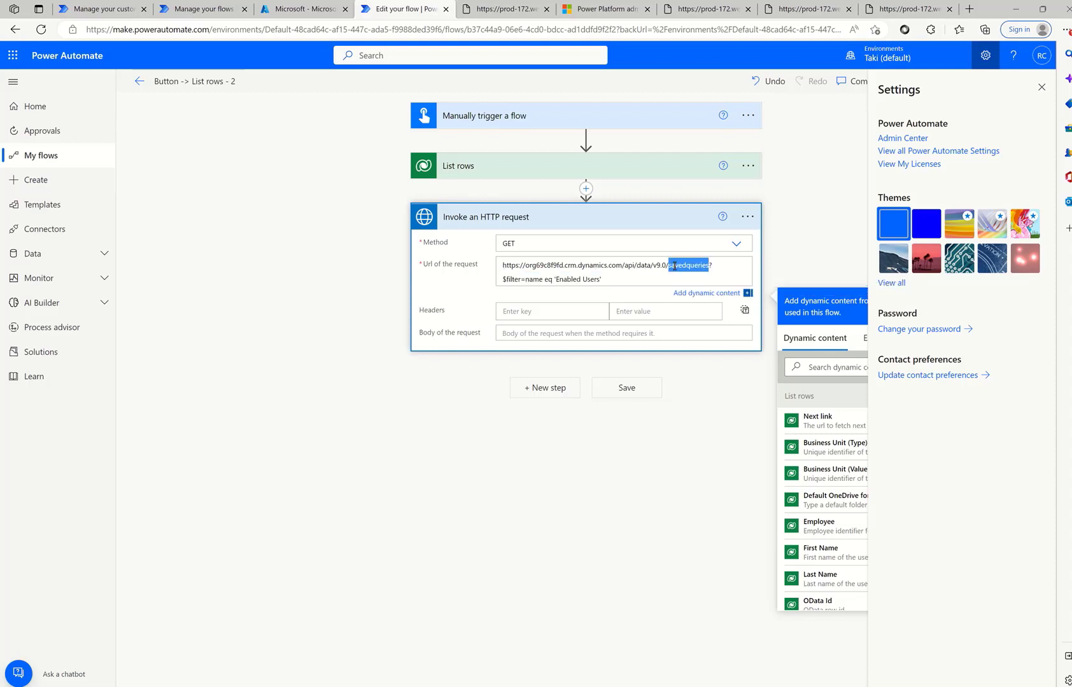
left_click(628, 281)
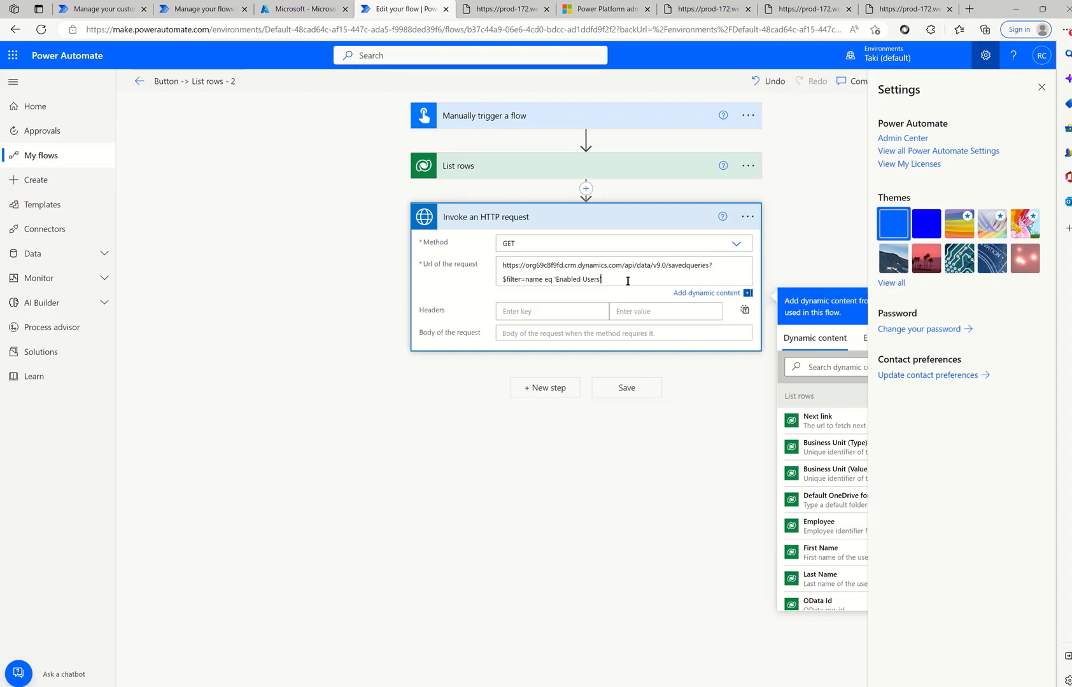
- Try inserting a Dataverse action after List rows, cancel it, and close the settings panel
left_click(585, 189)
left_click(581, 204)
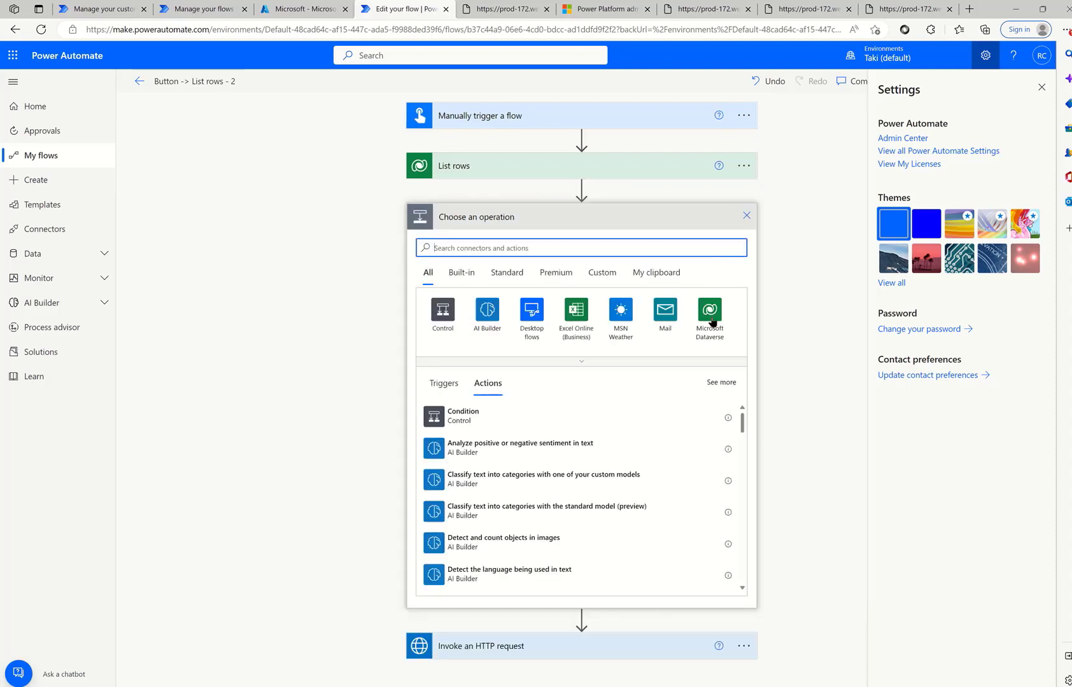
left_click(710, 318)
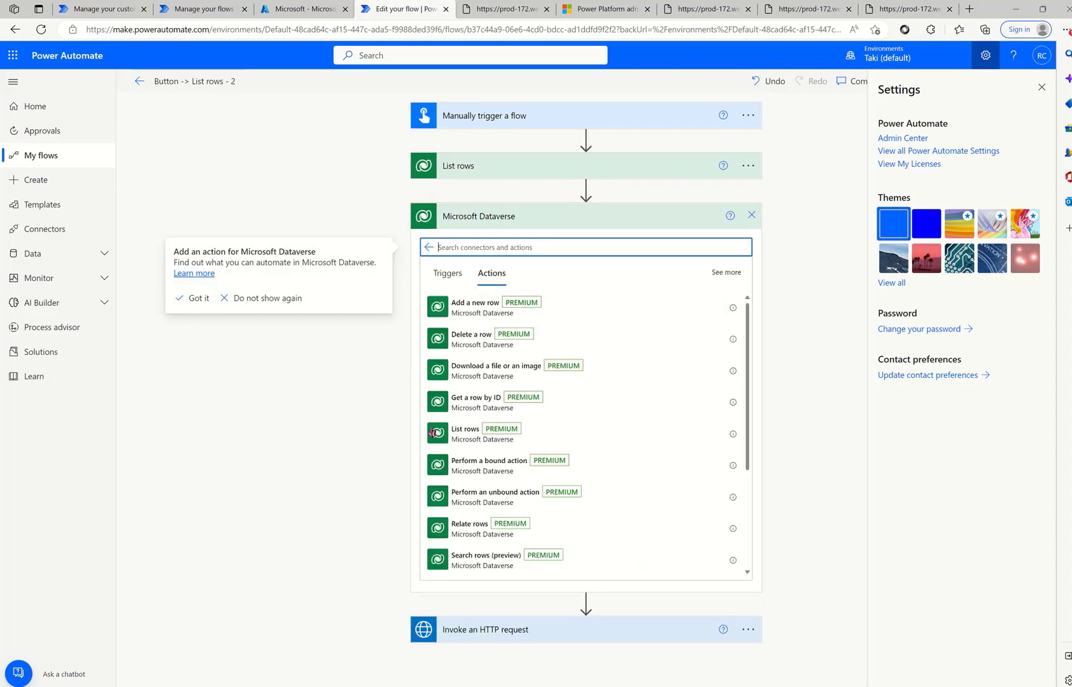
scroll(507, 445, "down", 2)
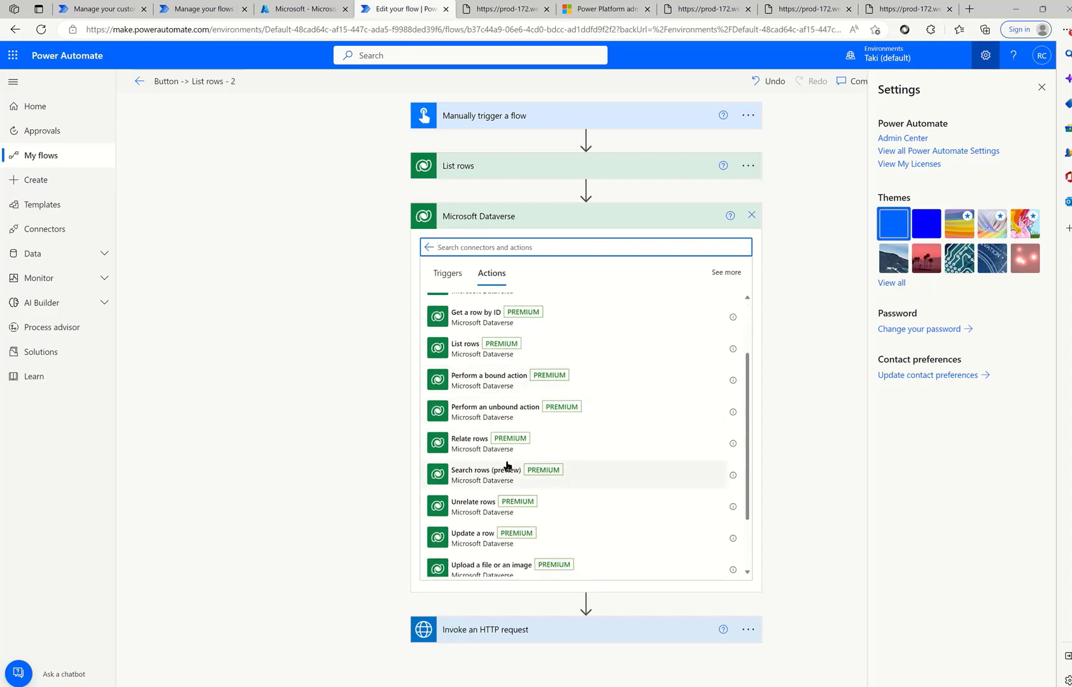
left_click(751, 215)
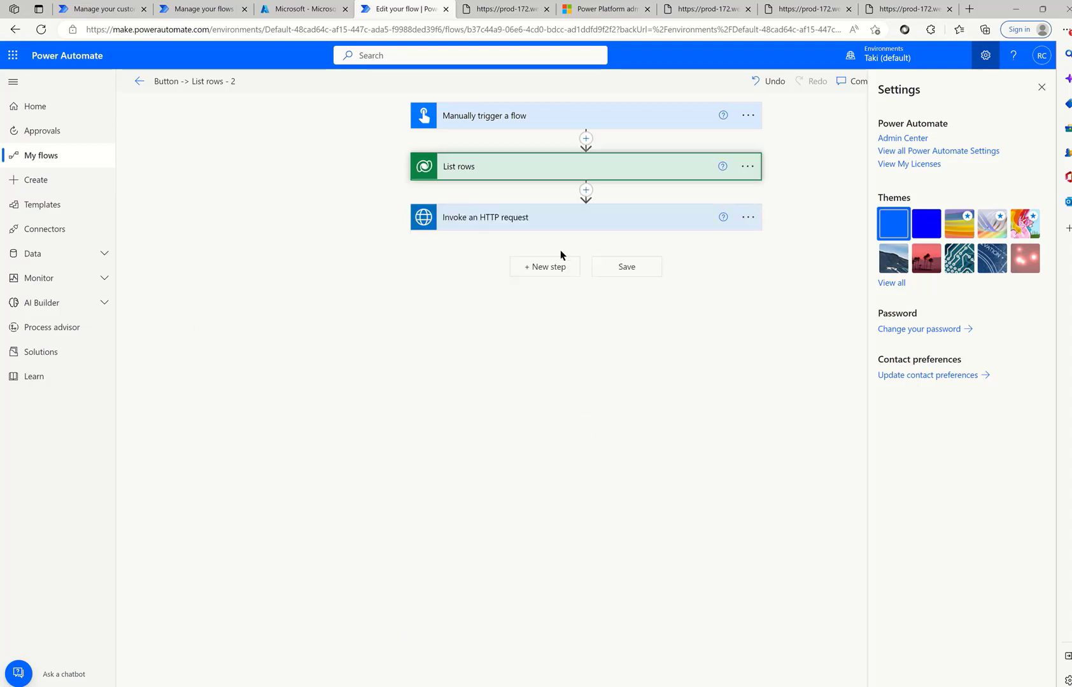
left_click(554, 219)
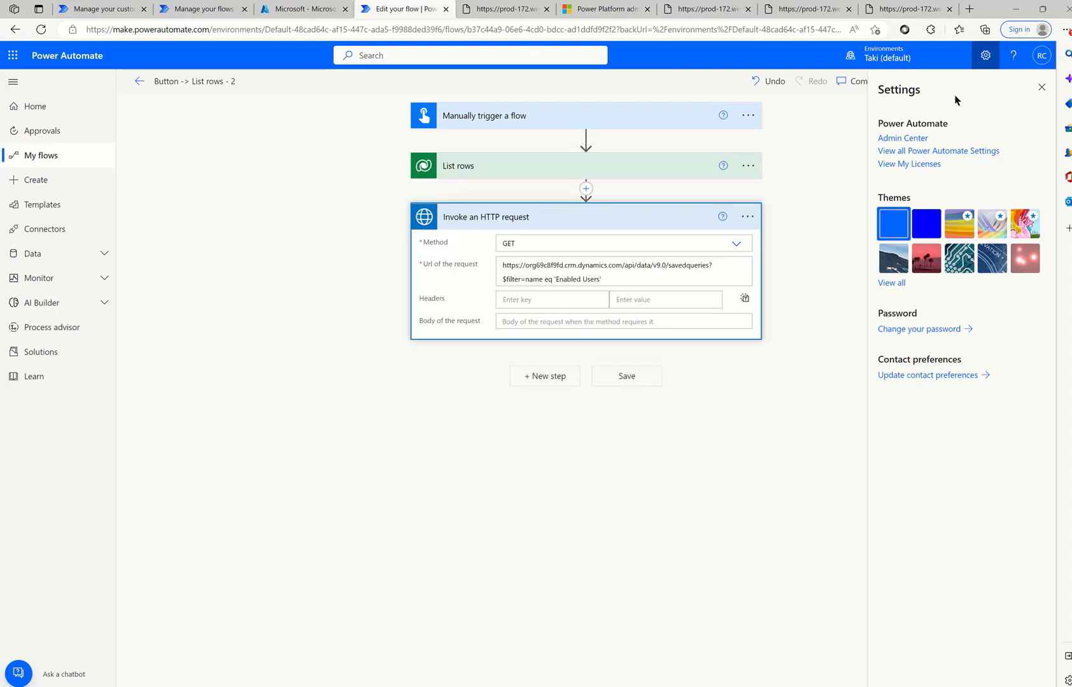
left_click(1041, 88)
- Save the flow and run a manual test with the signed-in connection
left_click(1020, 83)
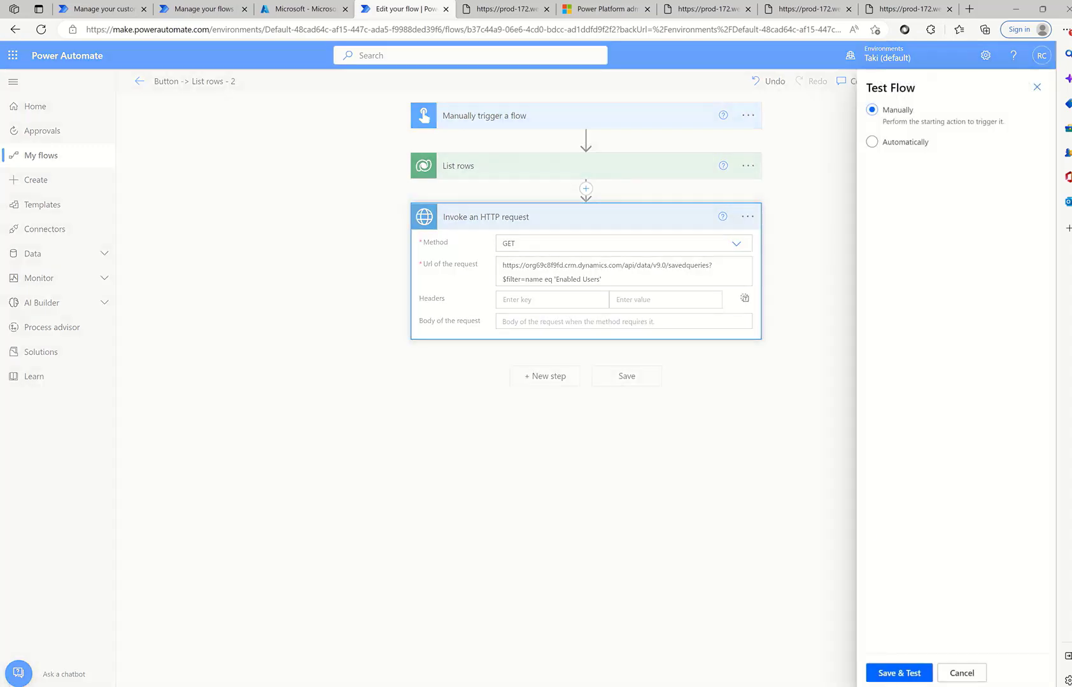
left_click(903, 672)
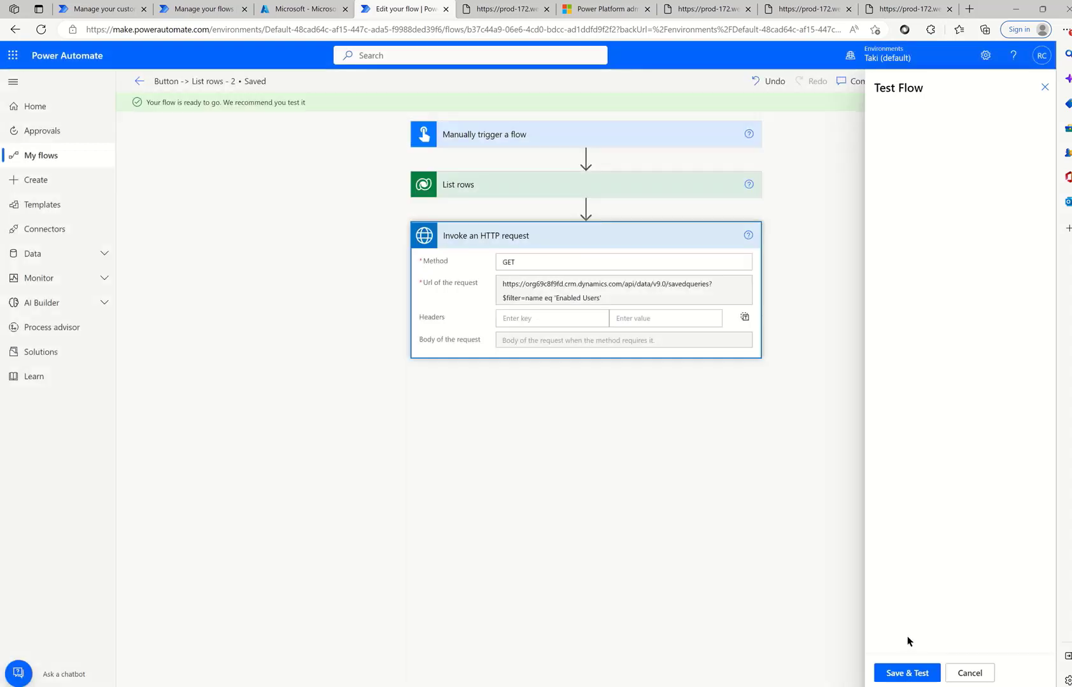
left_click(900, 675)
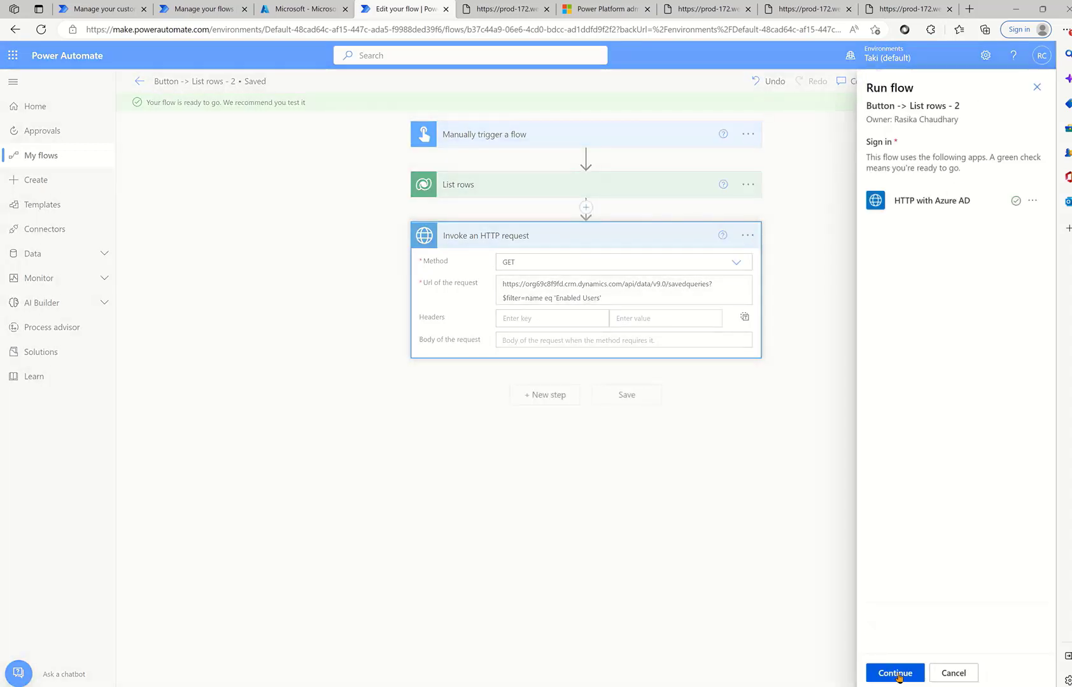
left_click(896, 673)
left_click(895, 674)
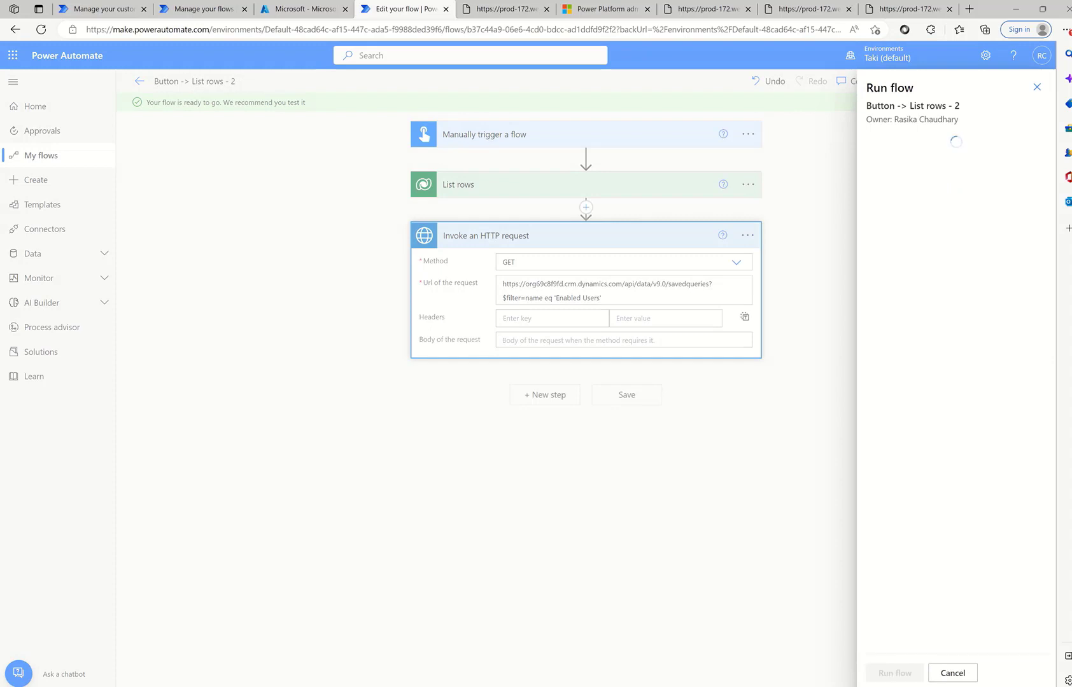
left_click(897, 673)
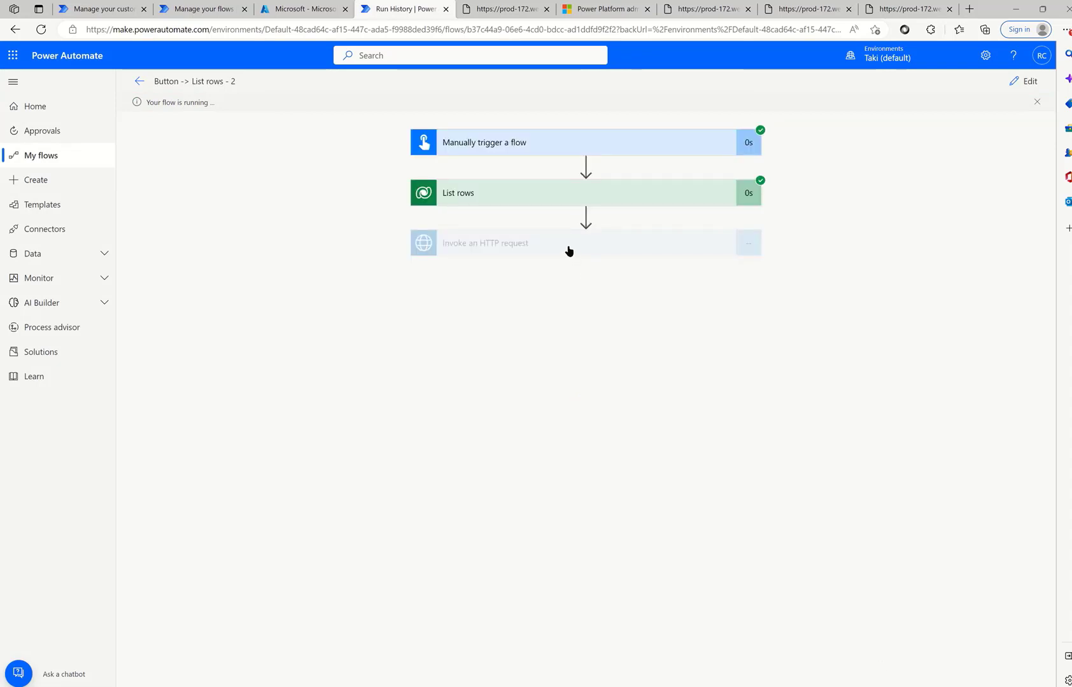
- Expand the HTTP step's run results and view its raw outputs, including the savedqueryid field
left_click(512, 247)
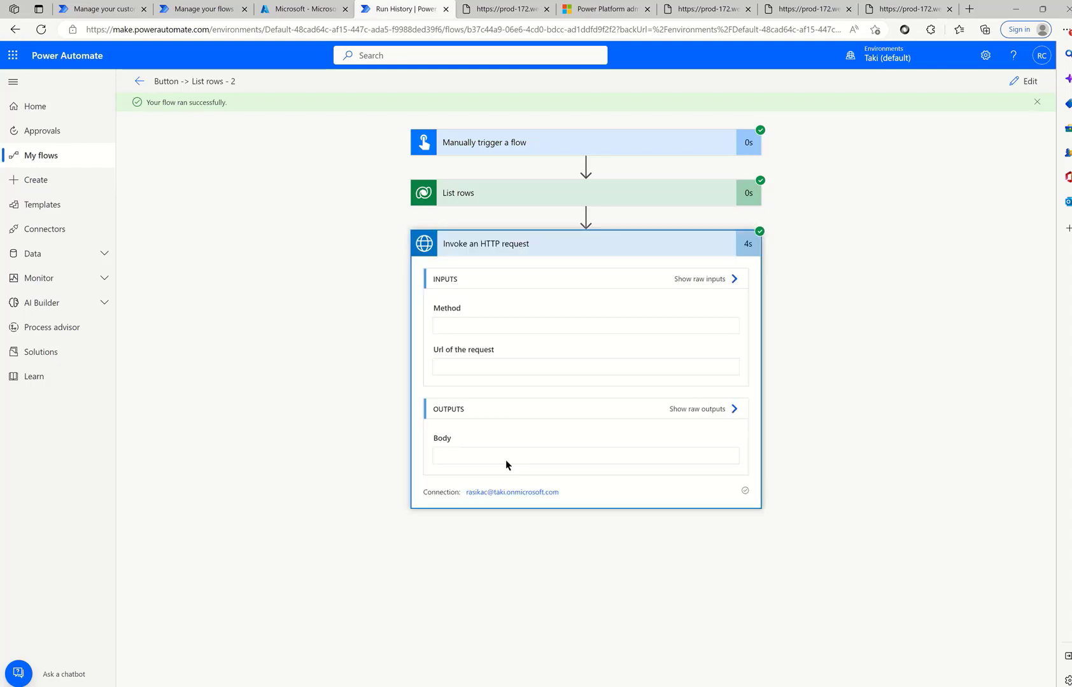
scroll(513, 477, "down", 2)
scroll(643, 369, "right", 5)
left_click_drag(615, 365, 718, 365)
scroll(680, 474, "down", 3)
scroll(680, 474, "down", 10)
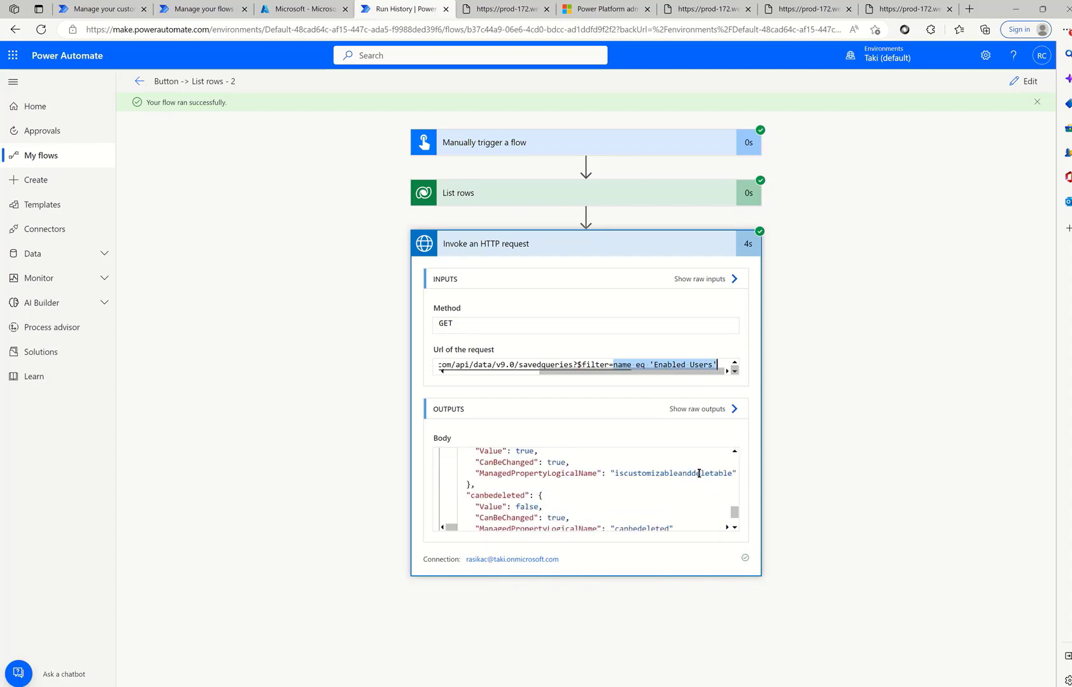
left_click(698, 410)
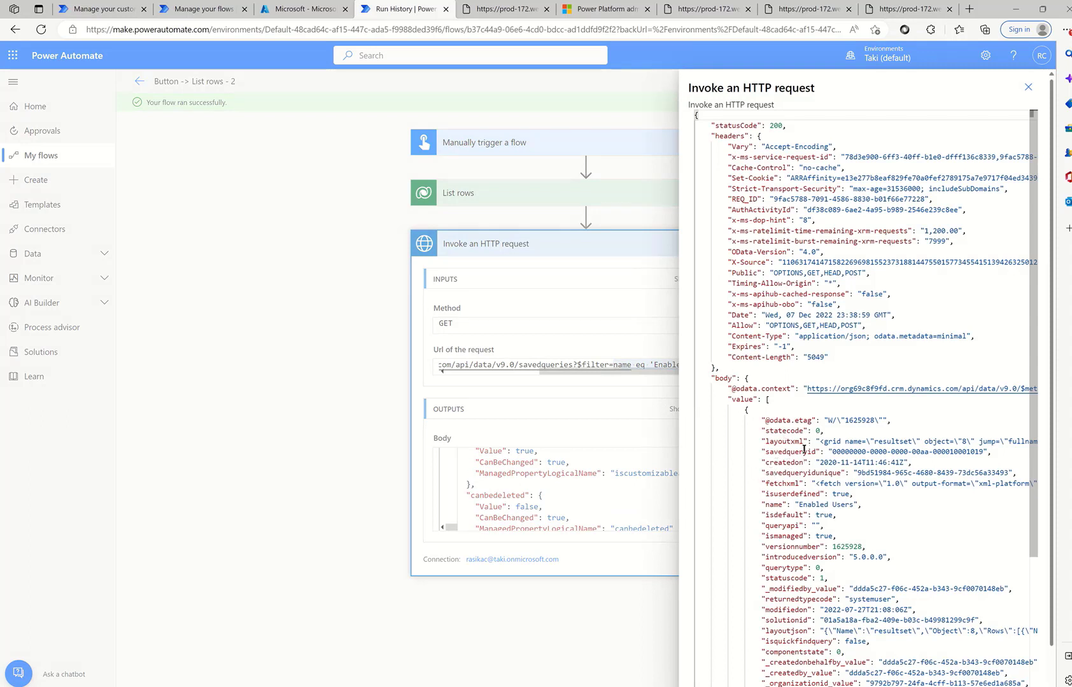
left_click_drag(764, 452, 981, 452)
left_click(534, 275)
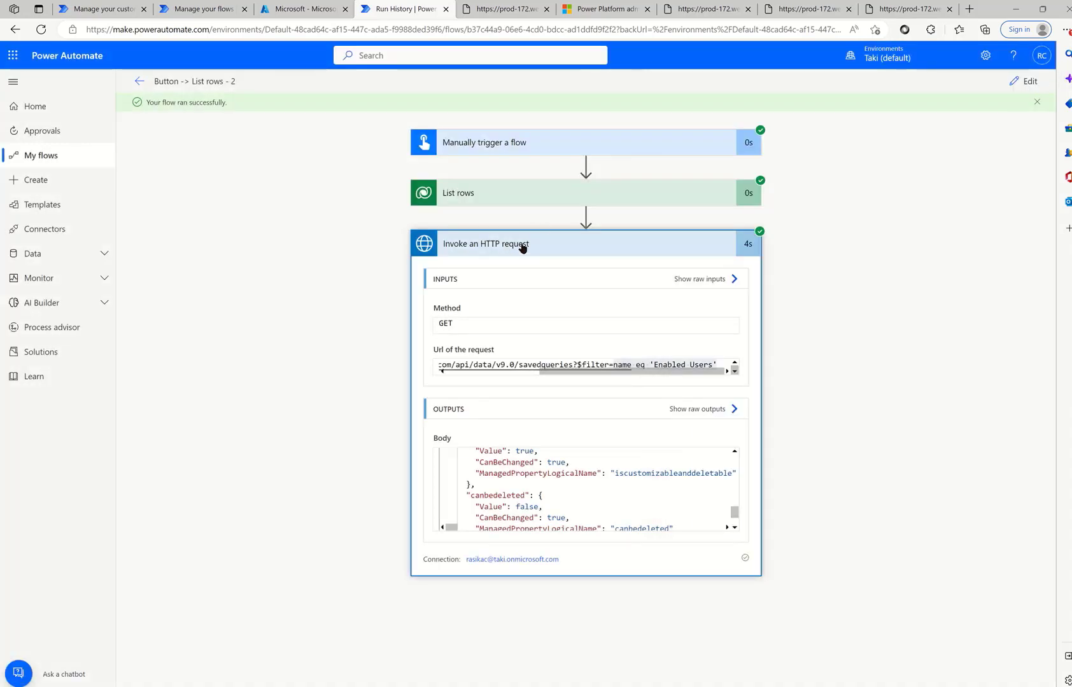
- Select the entire Body JSON output and reopen the flow for editing
left_click(716, 409)
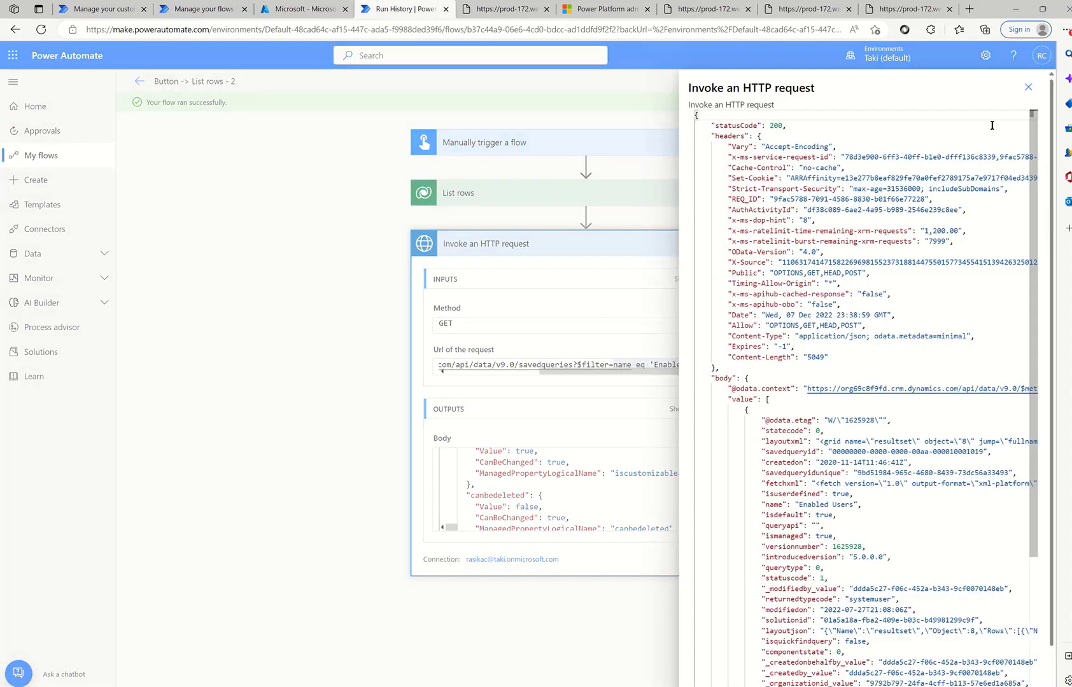
left_click(1032, 88)
left_click(577, 495)
key("ctrl+a")
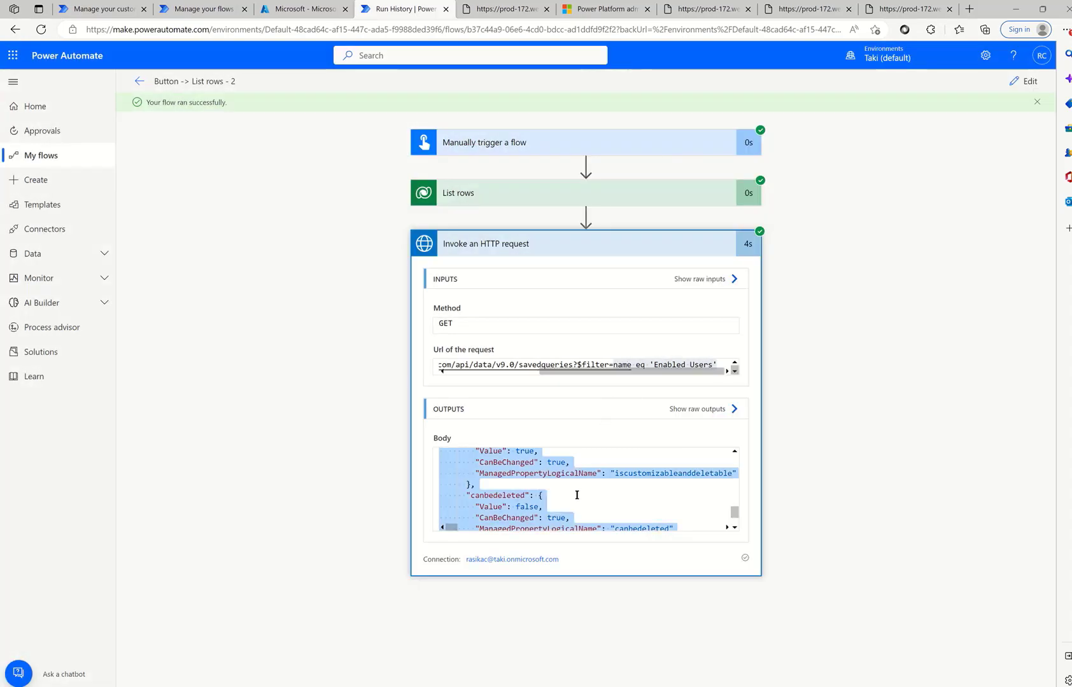
left_click(1027, 85)
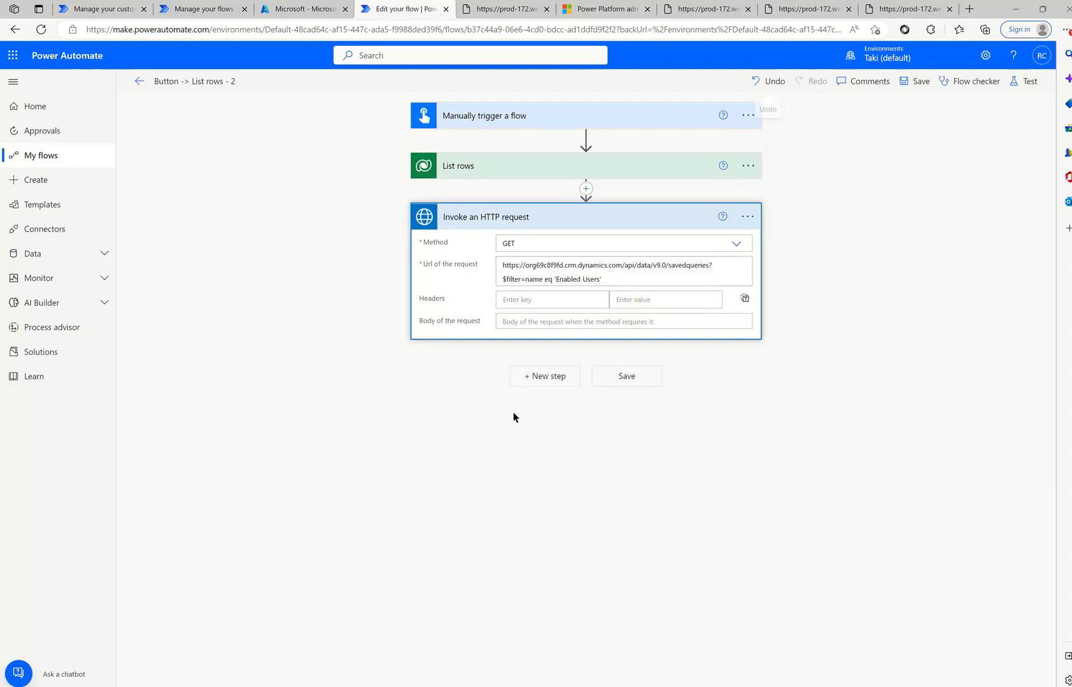
- Add a Parse JSON step with a schema generated from the pasted sample and Content set to Body
left_click(536, 382)
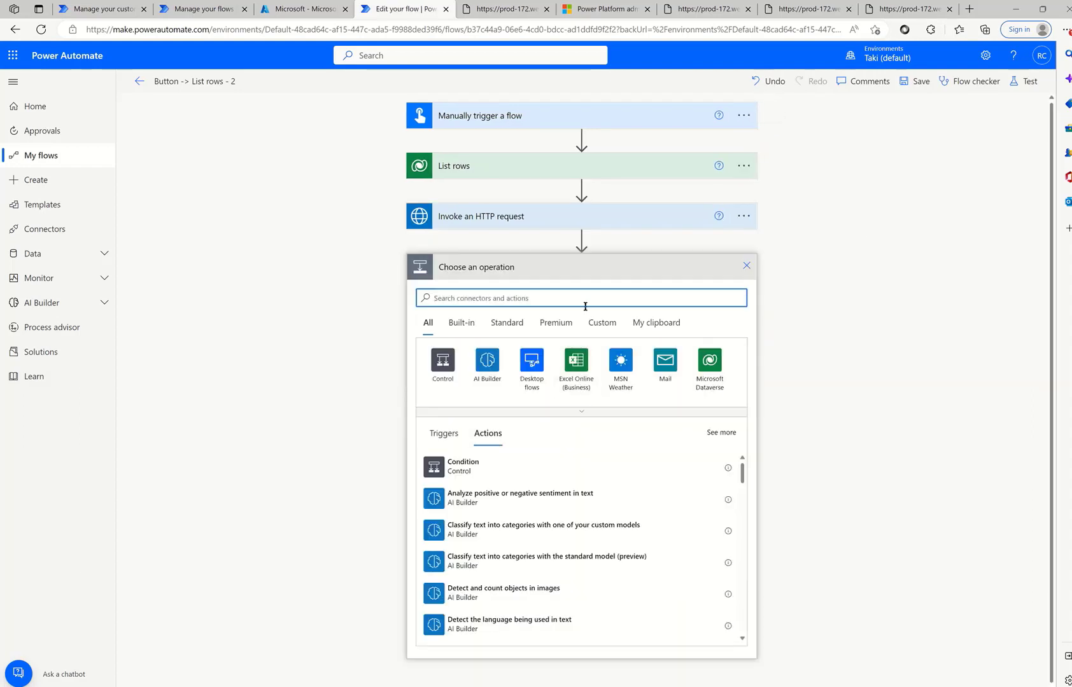
type("Parse json")
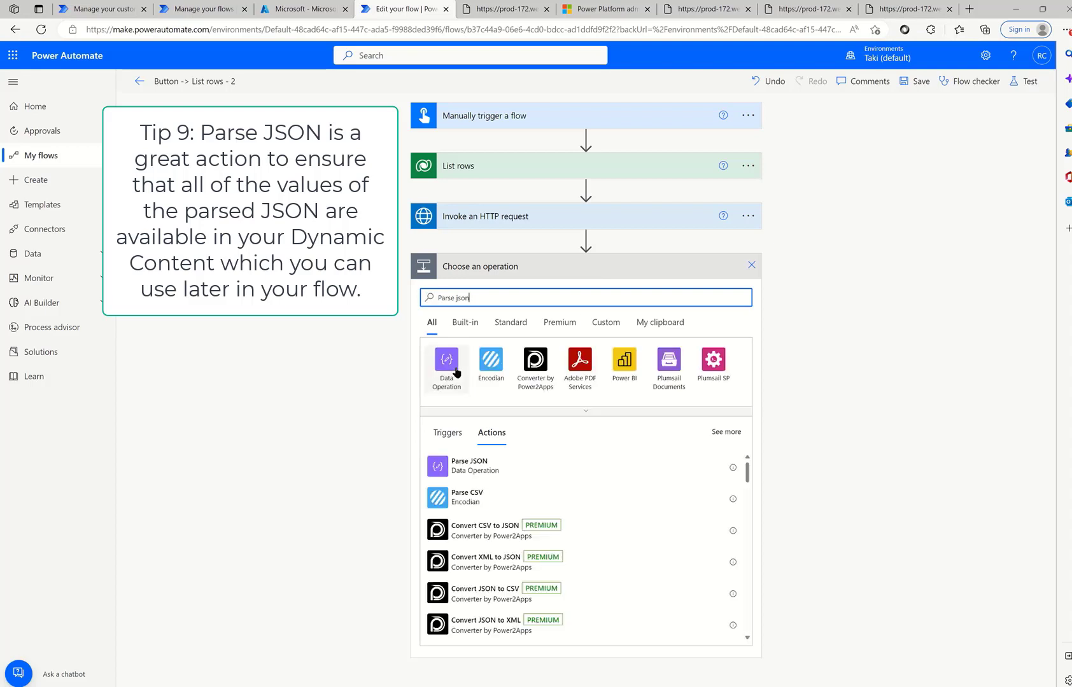
left_click(469, 465)
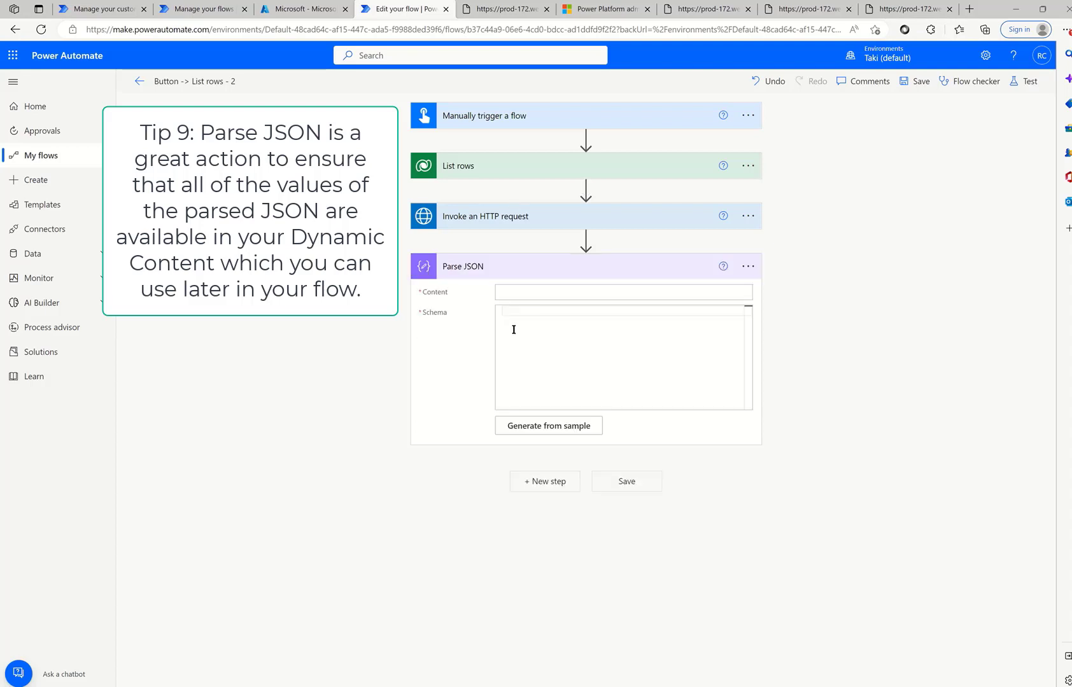
left_click(532, 423)
left_click(503, 368)
key("ctrl+v")
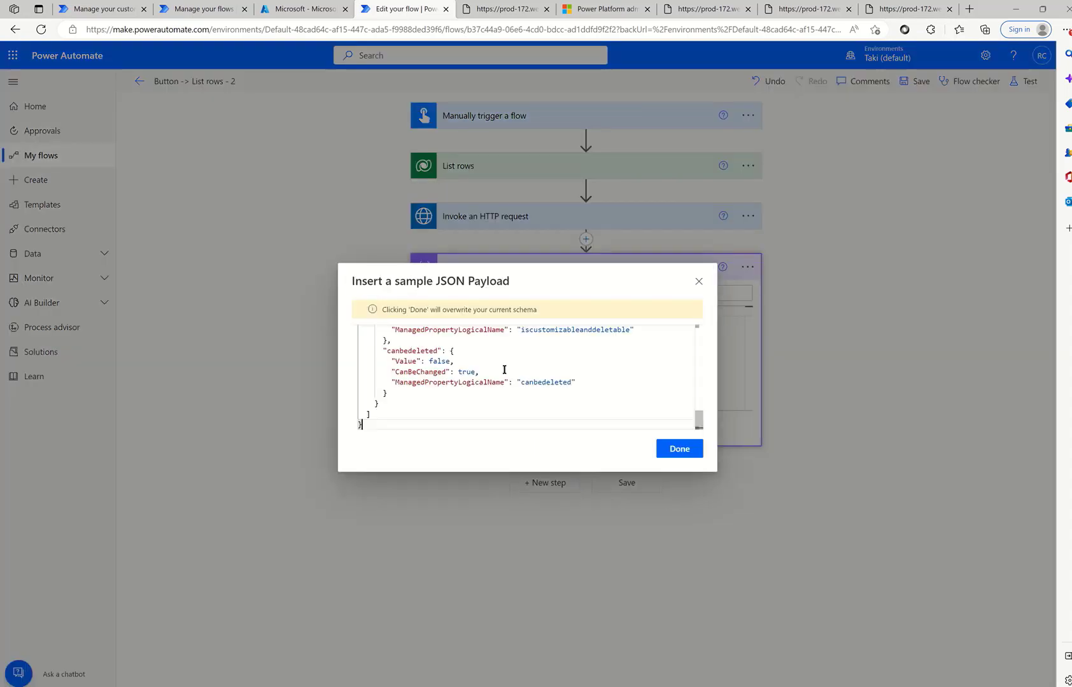
left_click(675, 448)
left_click(553, 294)
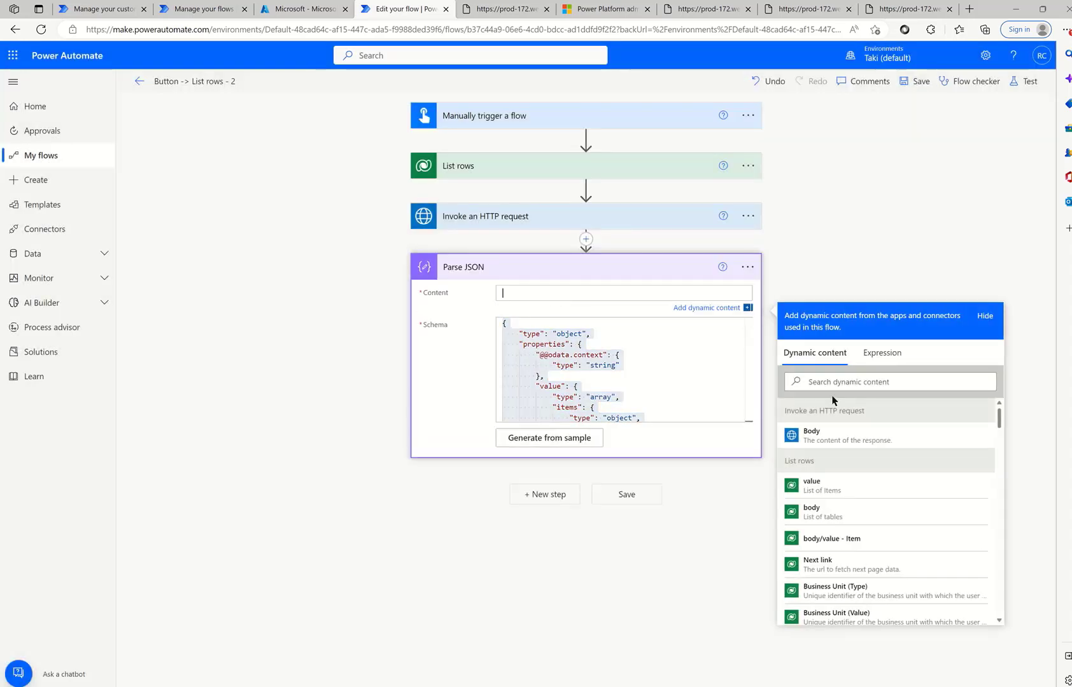
left_click(827, 438)
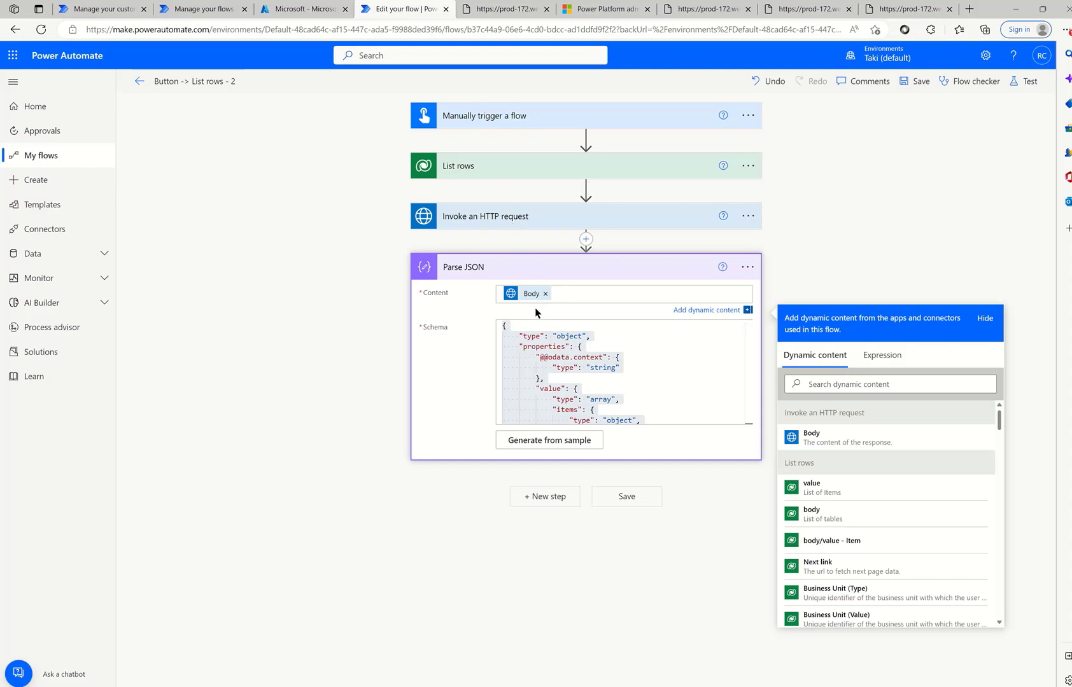
- Delete the Parse JSON step and confirm its removal
left_click(747, 267)
left_click(786, 435)
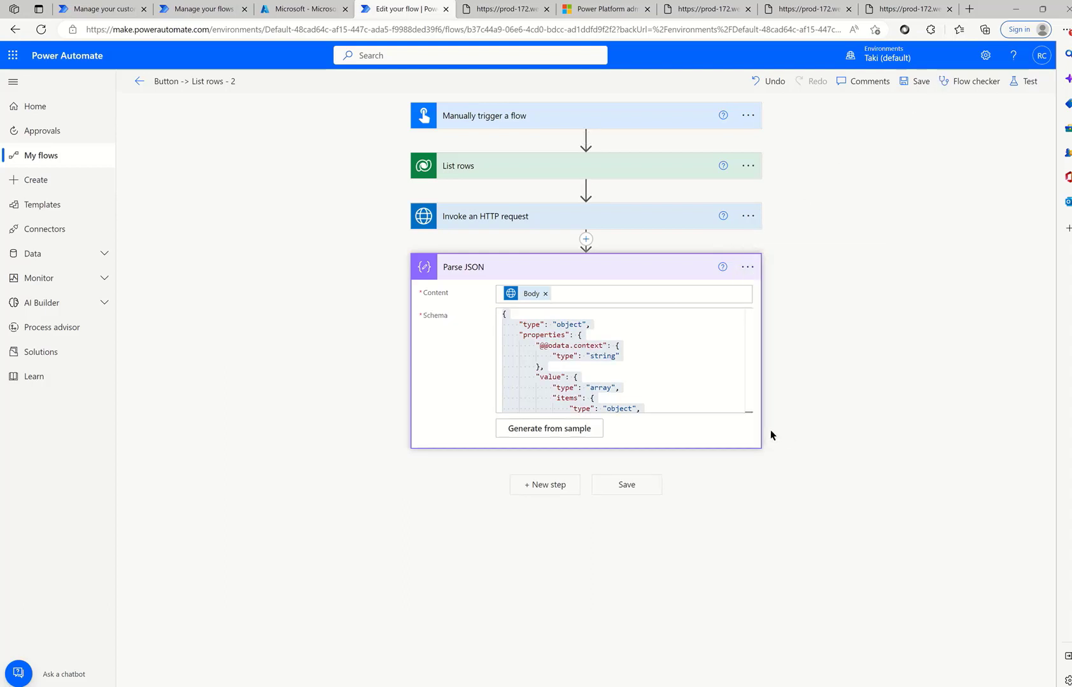
left_click(536, 393)
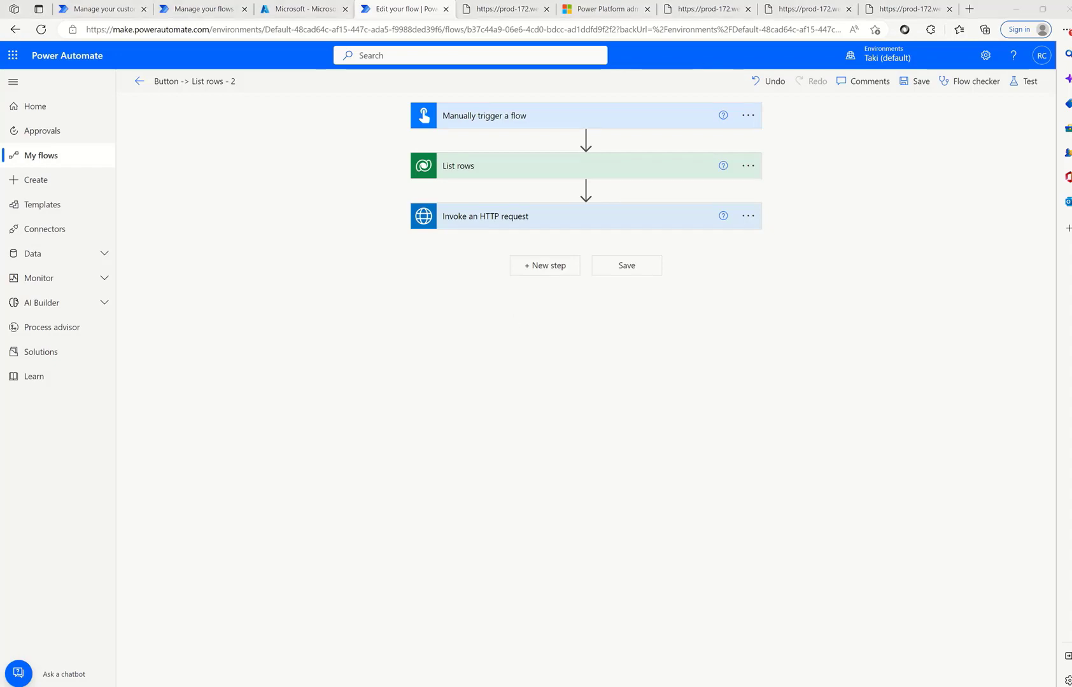
- Copy the Invoke an HTTP request action to the clipboard and paste it as a new step
left_click(641, 223)
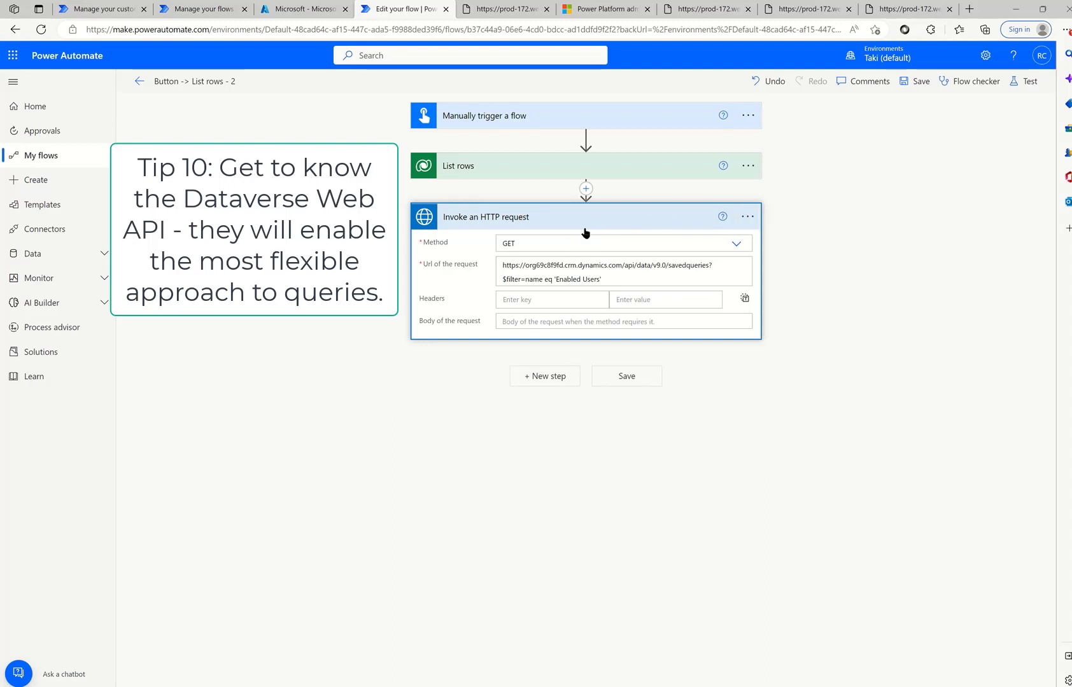
left_click(679, 221)
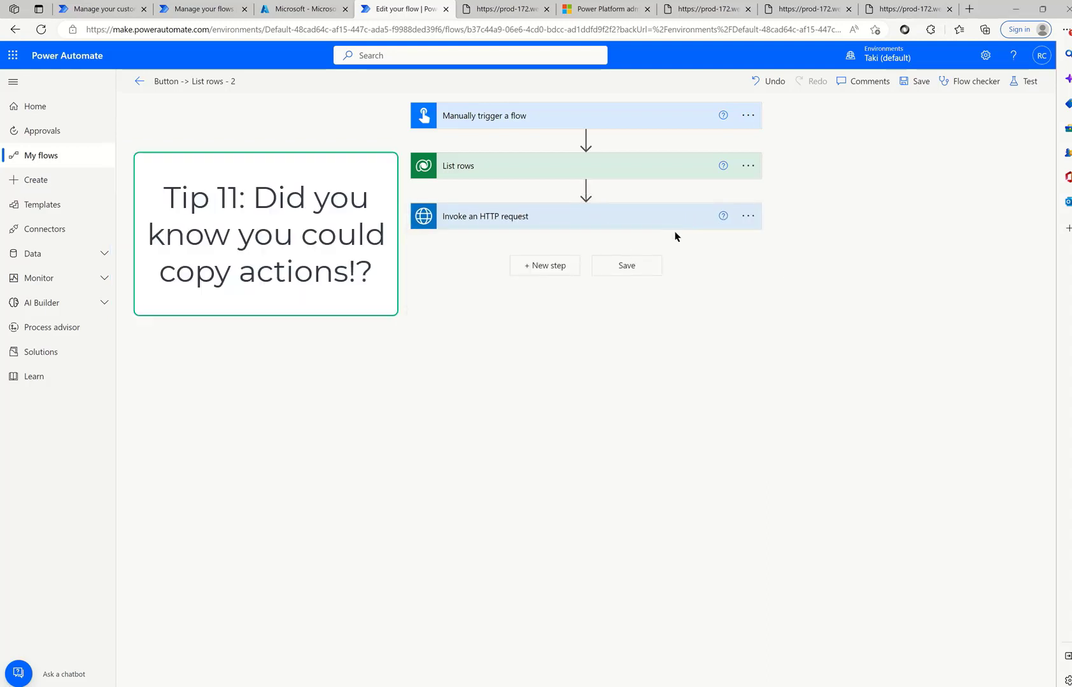
left_click(564, 270)
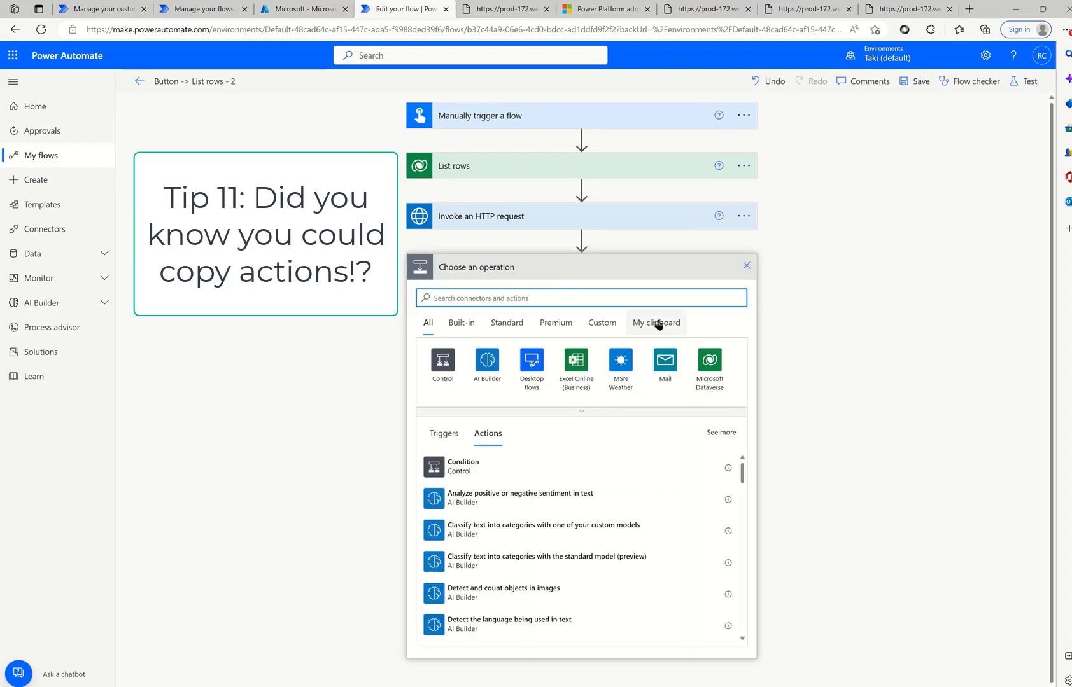
left_click(748, 216)
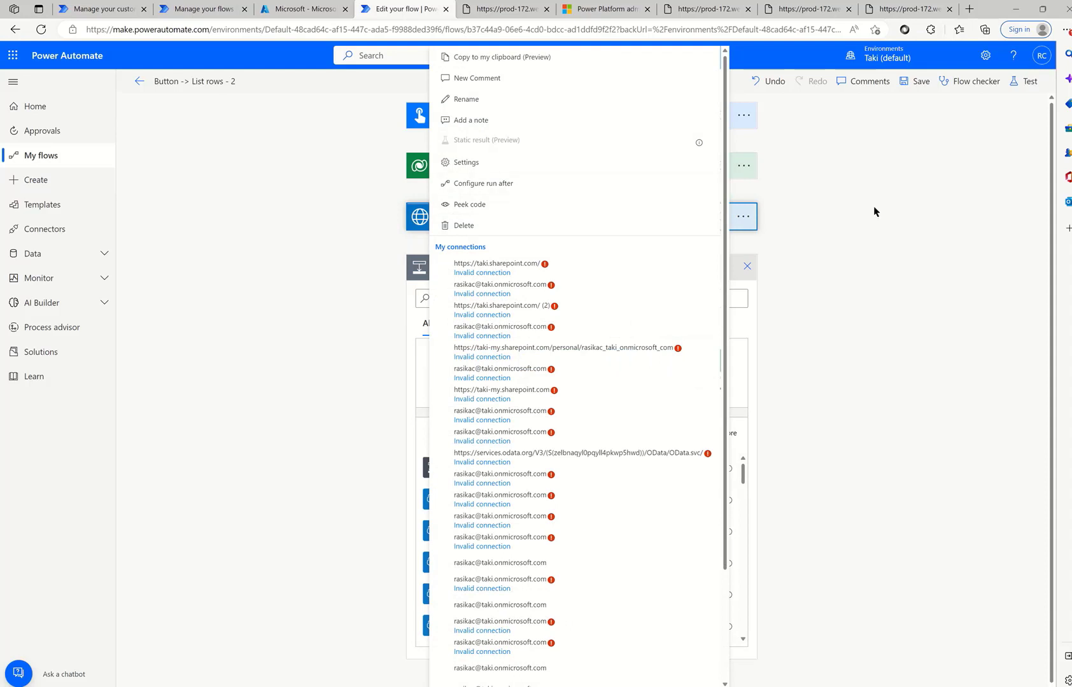
left_click(506, 57)
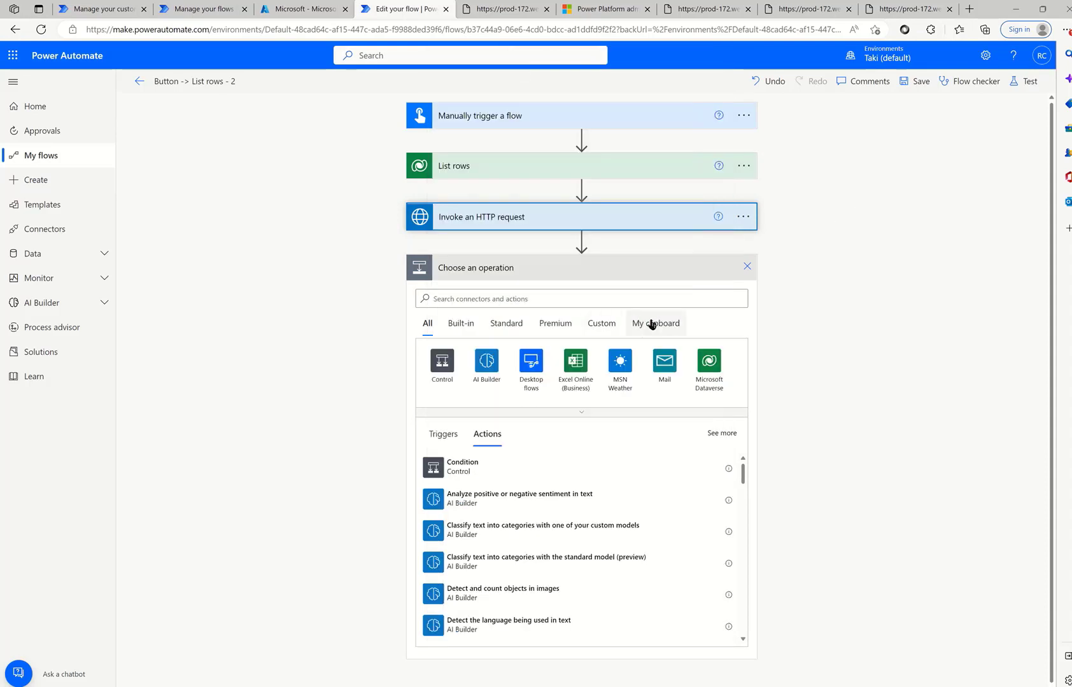
left_click(651, 325)
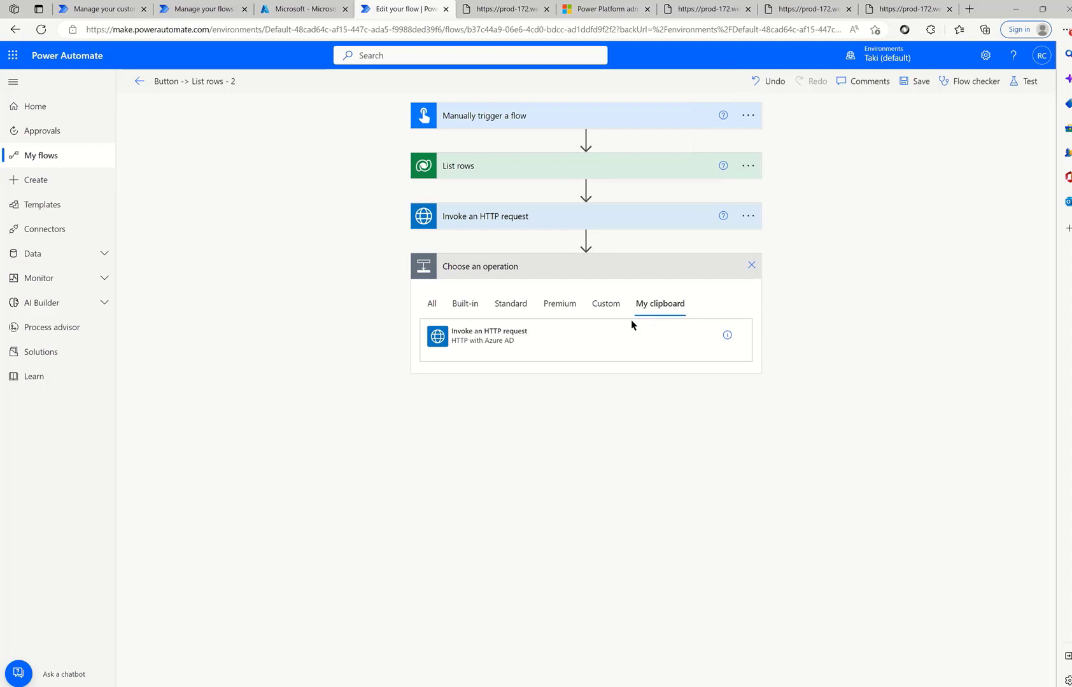
left_click(530, 336)
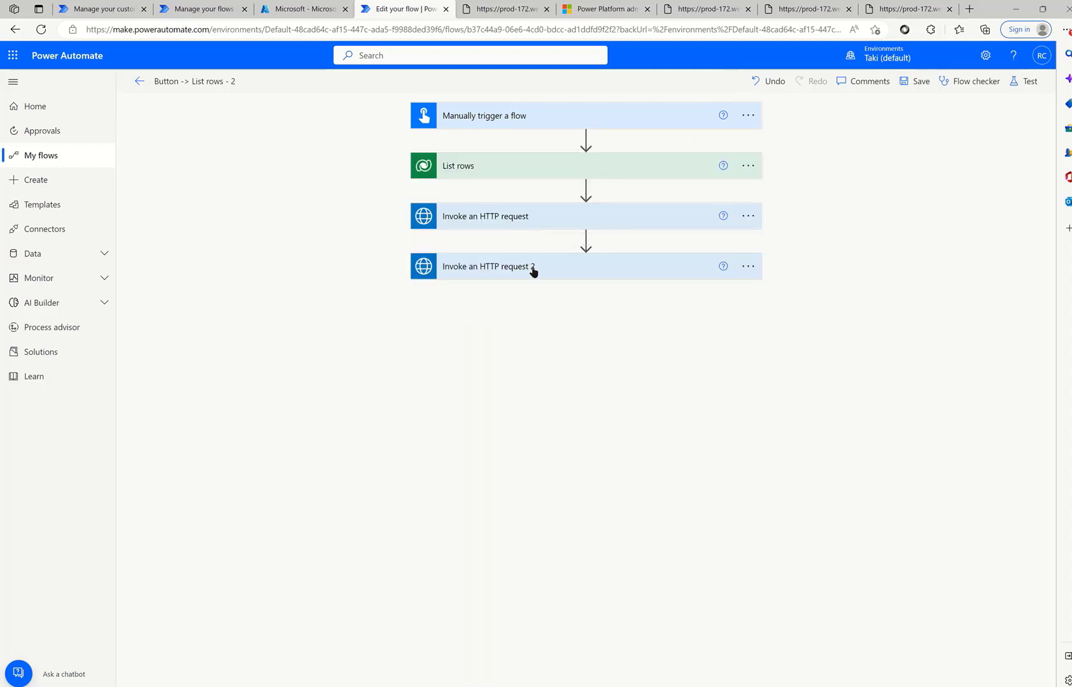
left_click(555, 217)
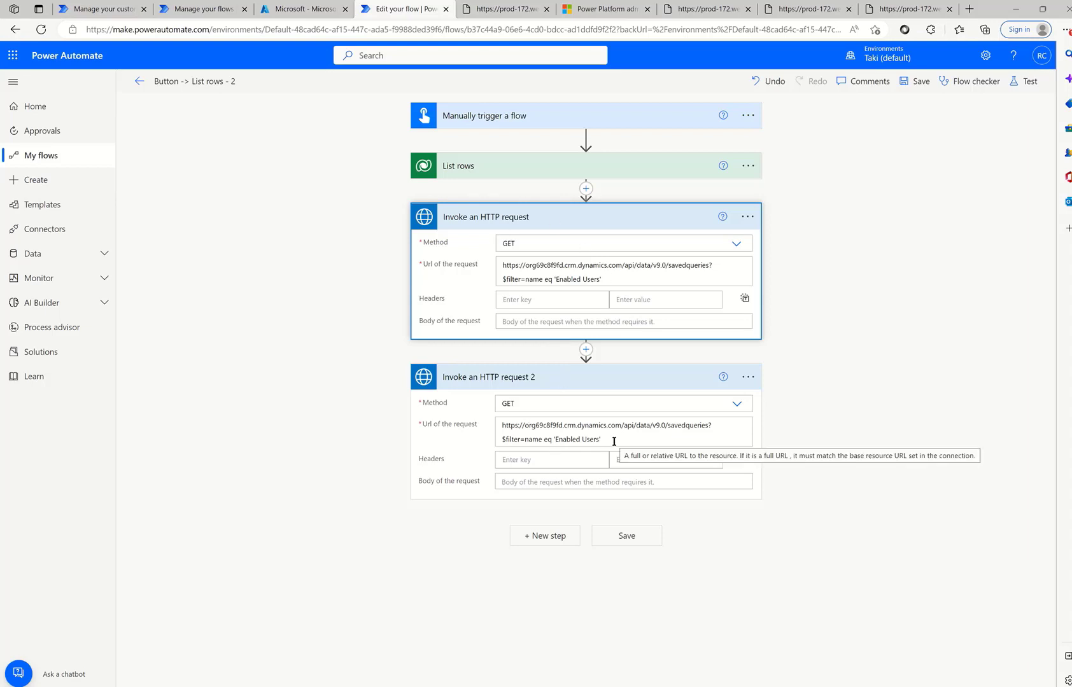
left_click_drag(613, 440, 490, 420)
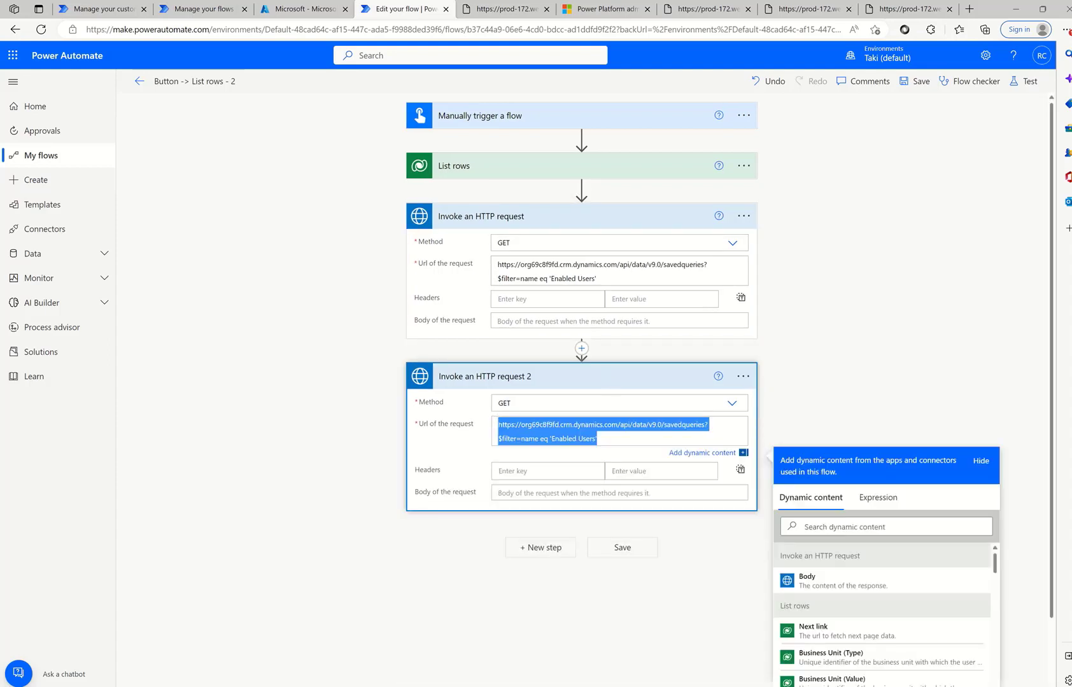
key("alt+Tab")
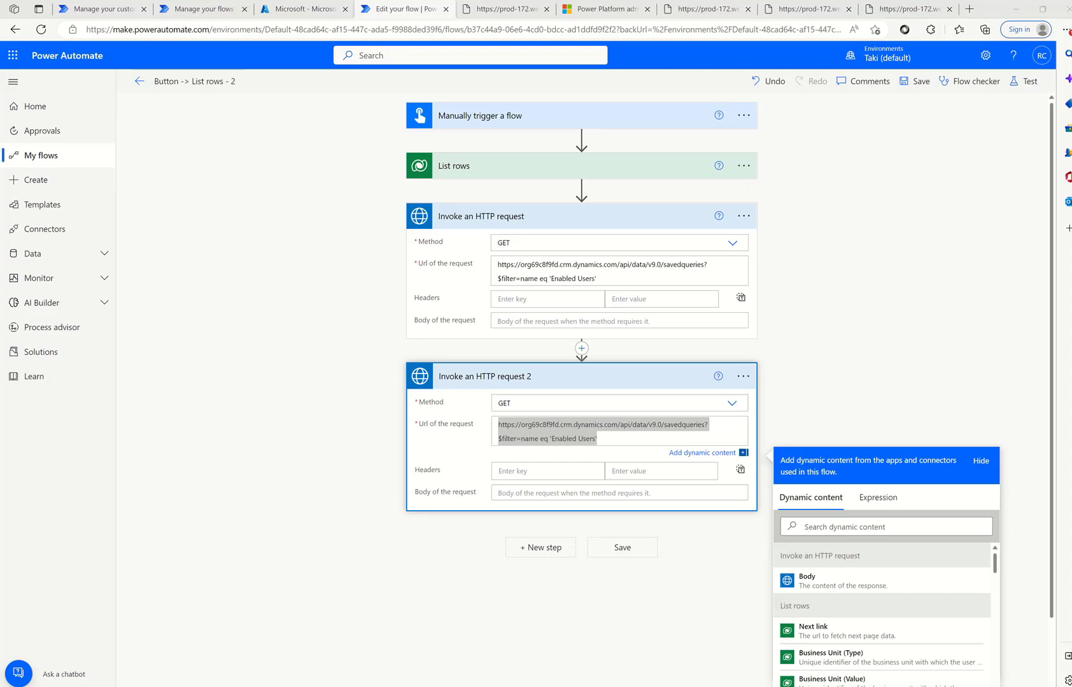
left_click_drag(667, 435, 495, 424)
key("ctrl+v")
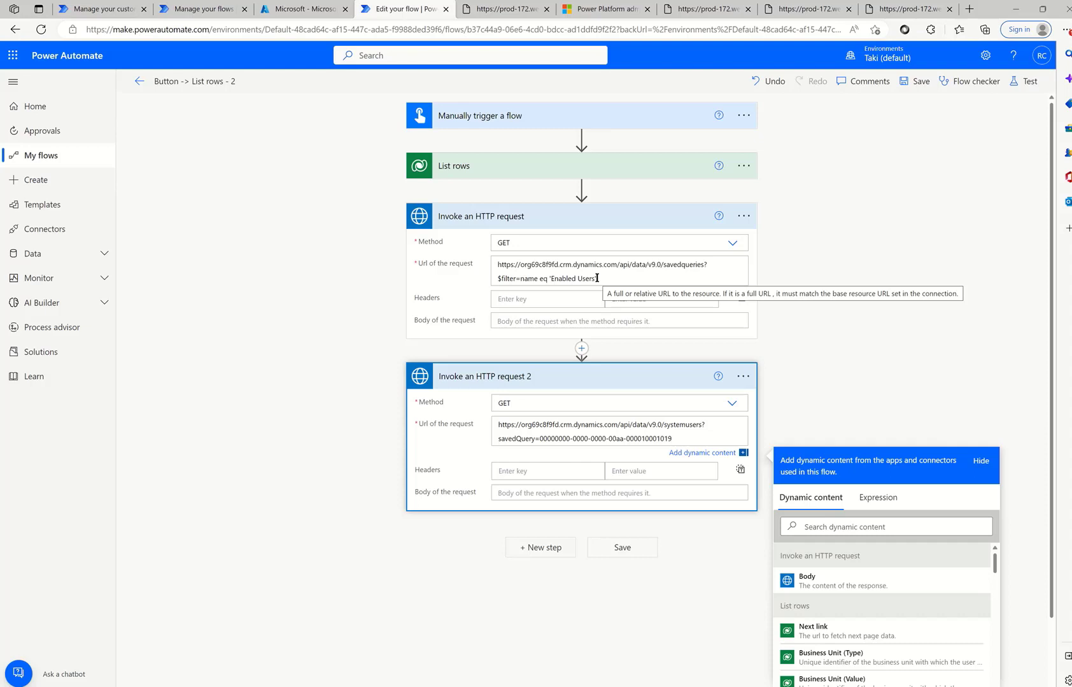
left_click_drag(677, 439, 528, 440)
double_click(679, 427)
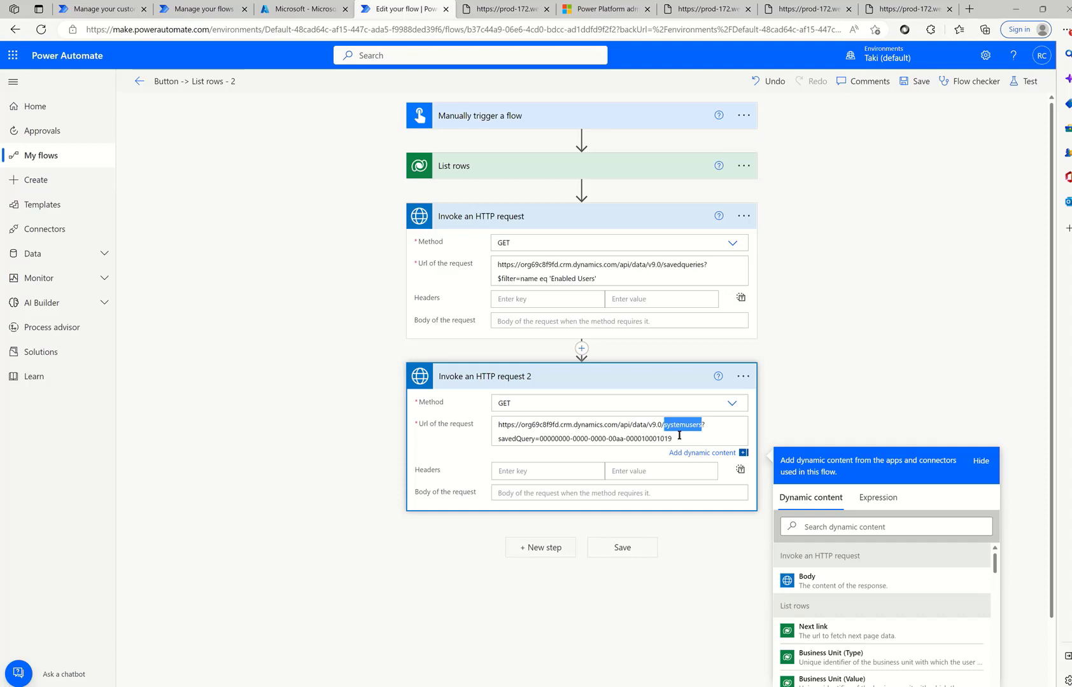
left_click(676, 437)
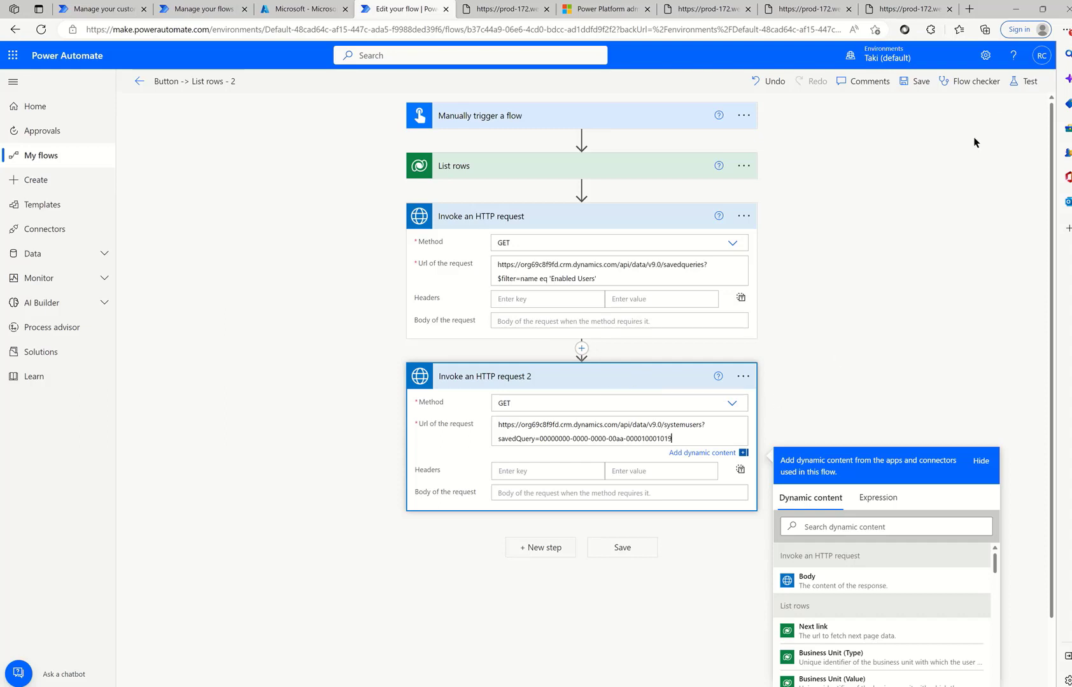
- Save and test the flow, then browse the systemusers records returned by Invoke an HTTP request 2
left_click(1024, 81)
left_click(902, 673)
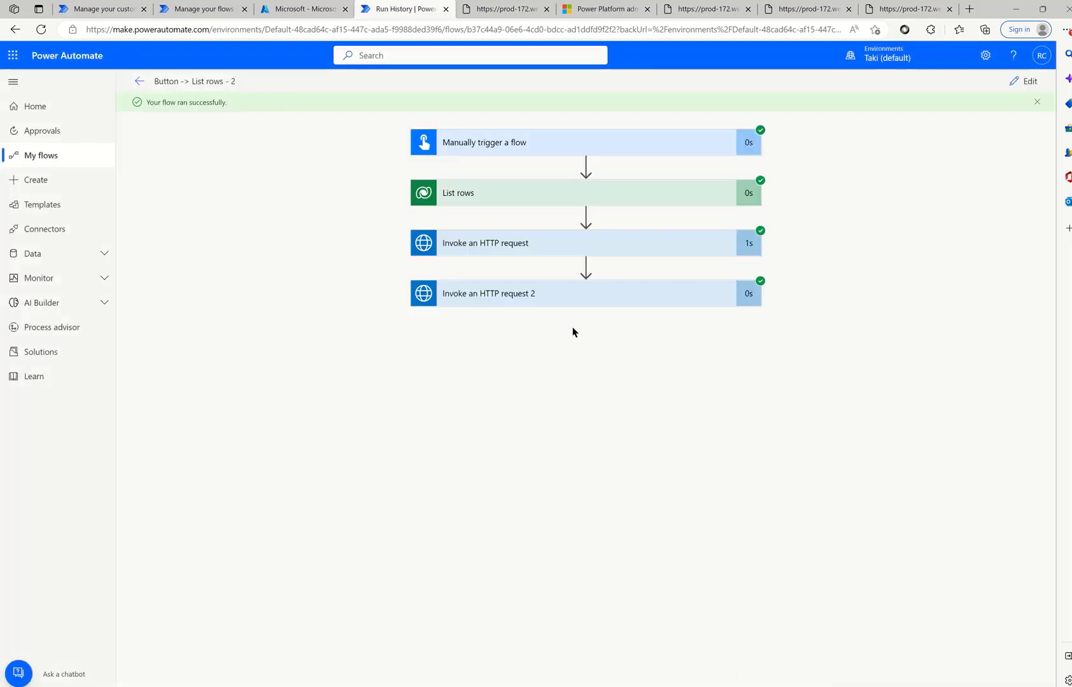
left_click(575, 304)
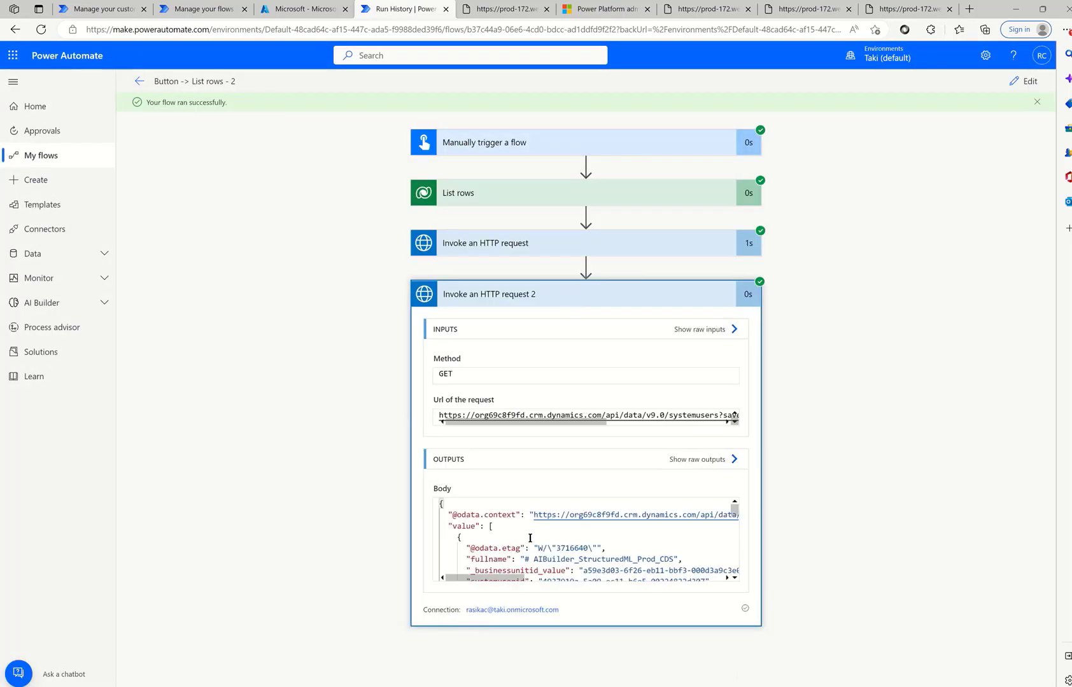
scroll(532, 538, "down", 10)
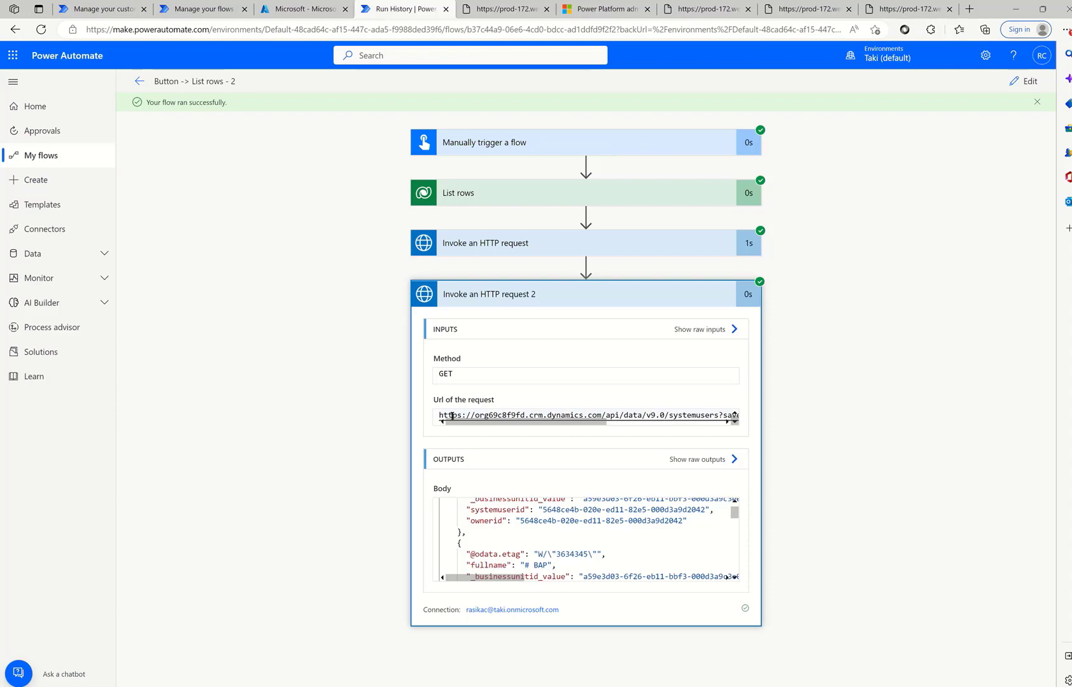
- Register a new single-tenant Azure AD application named DemoDataverseApp
left_click(275, 12)
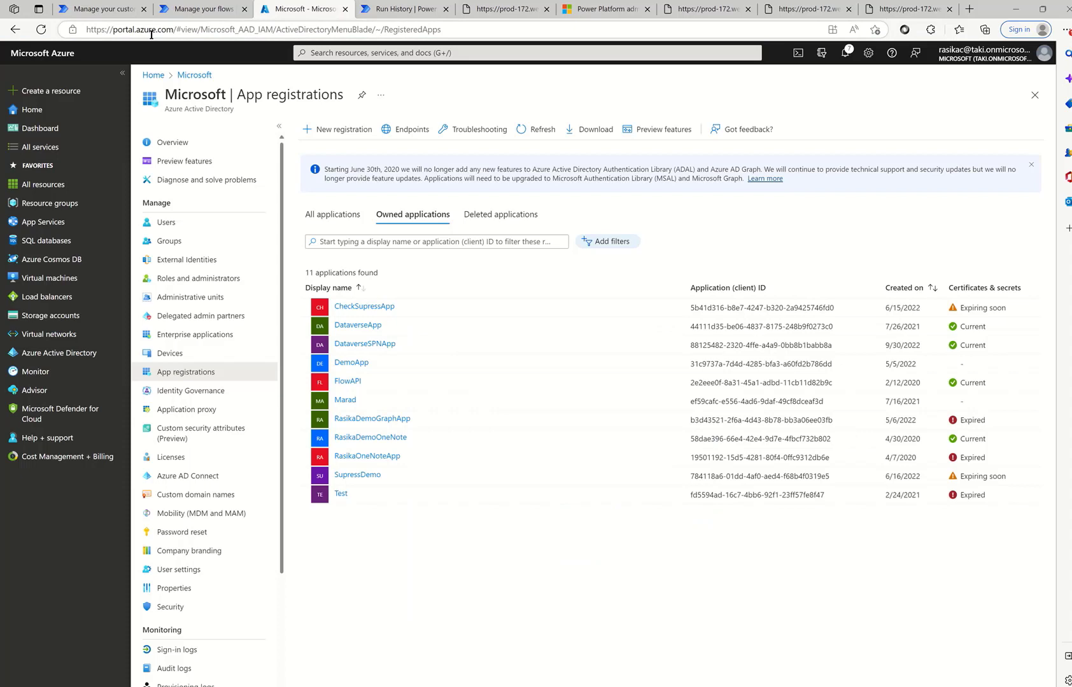
left_click(42, 354)
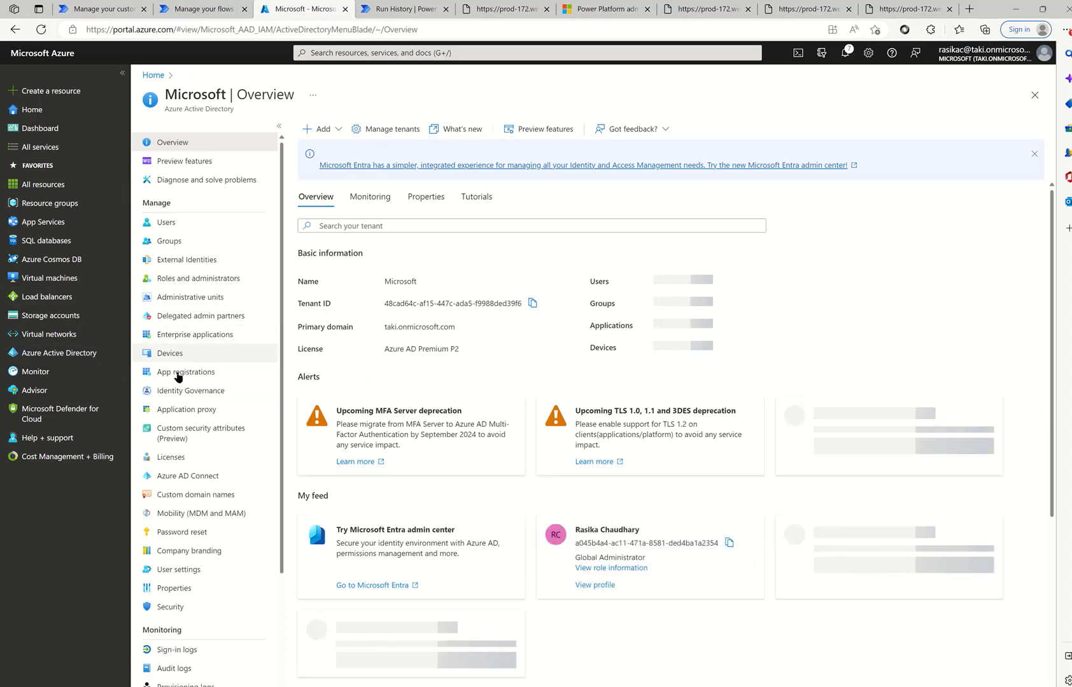
left_click(179, 375)
left_click(333, 130)
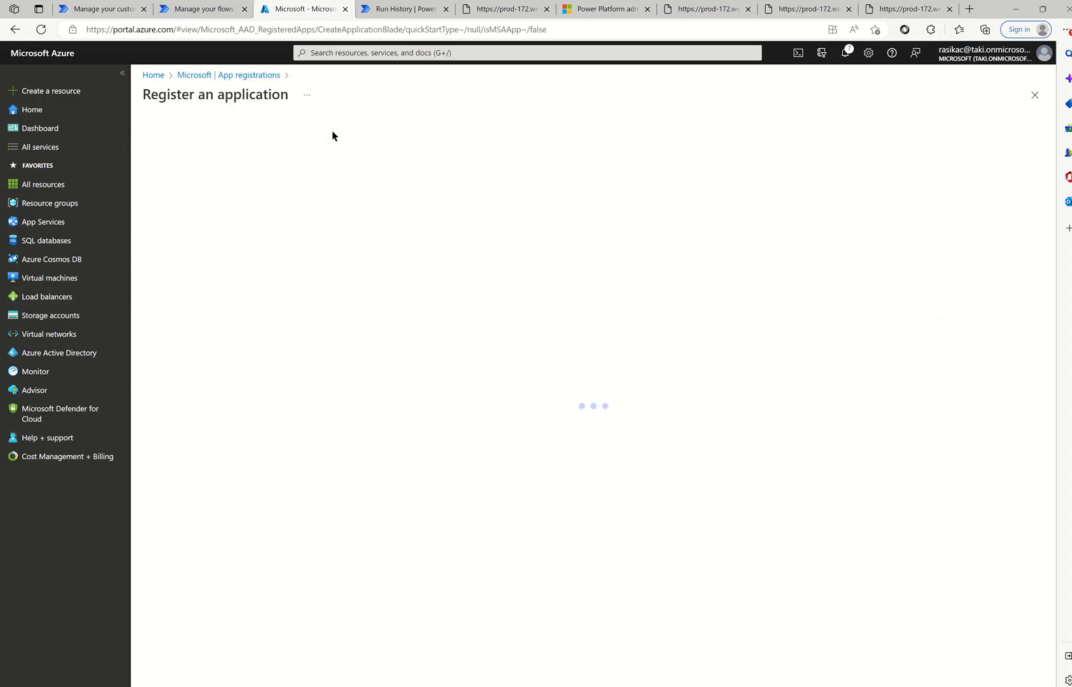
left_click(303, 175)
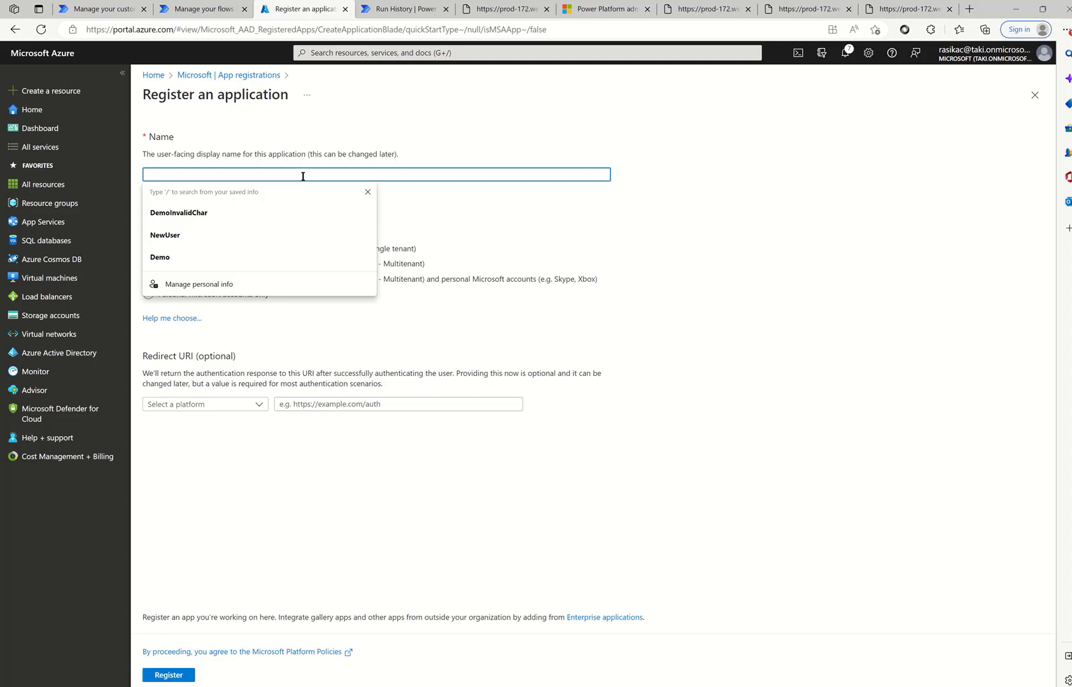
type("DemoDataverseApp")
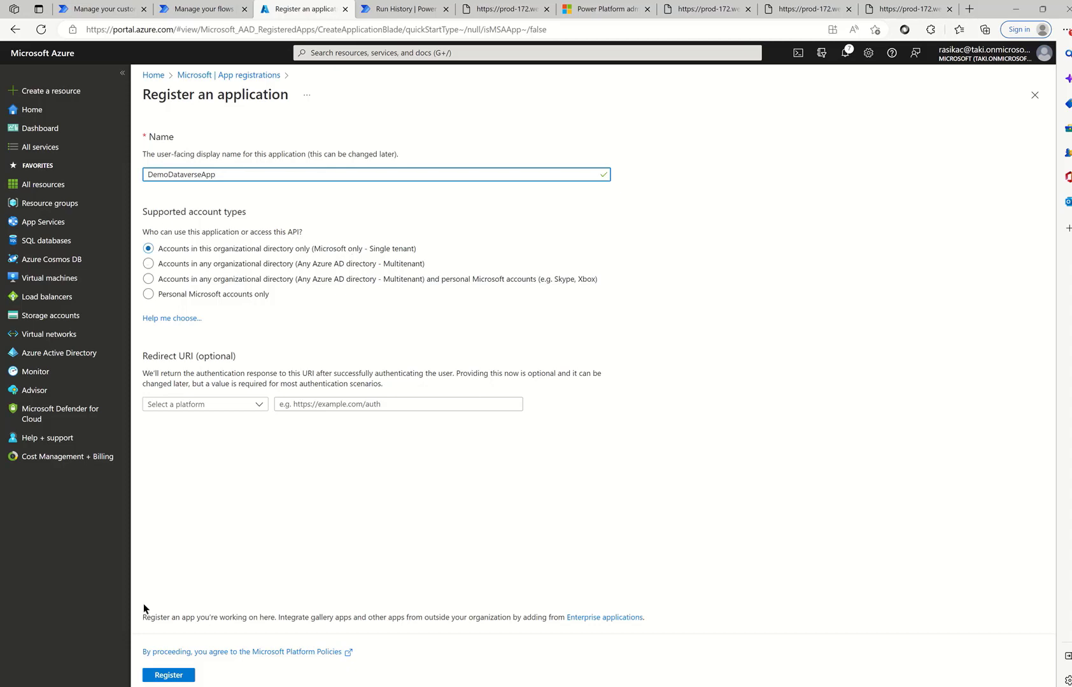
left_click(167, 678)
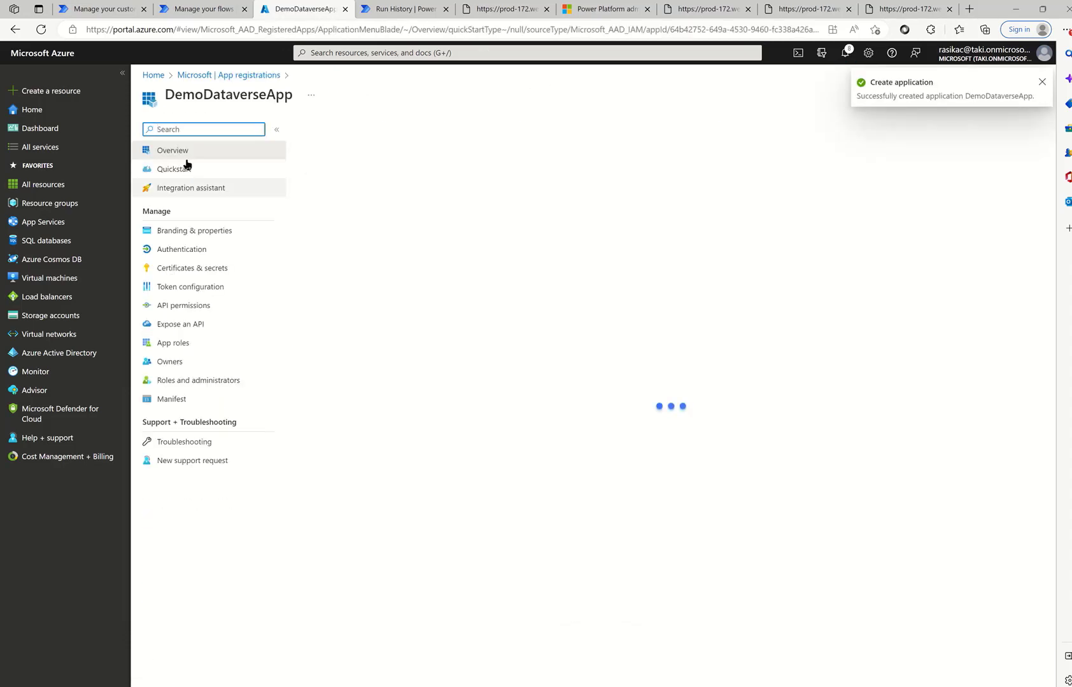
- Copy DemoDataverseApp's Application (client) ID into the TextPad note
left_click(553, 225)
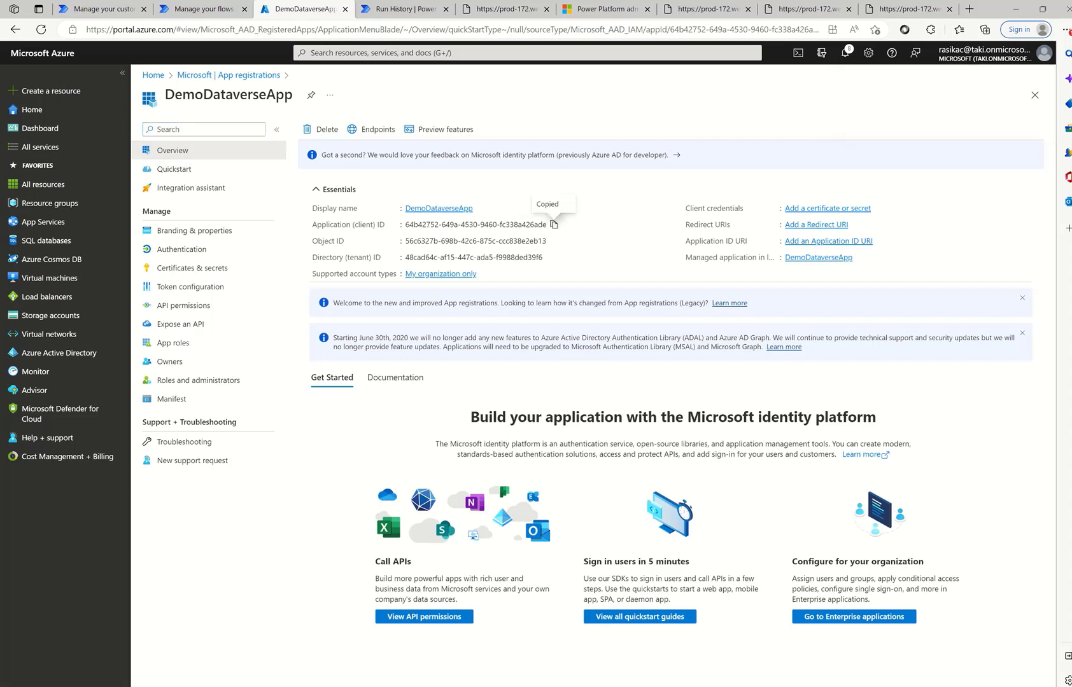
left_click(709, 686)
left_click(743, 653)
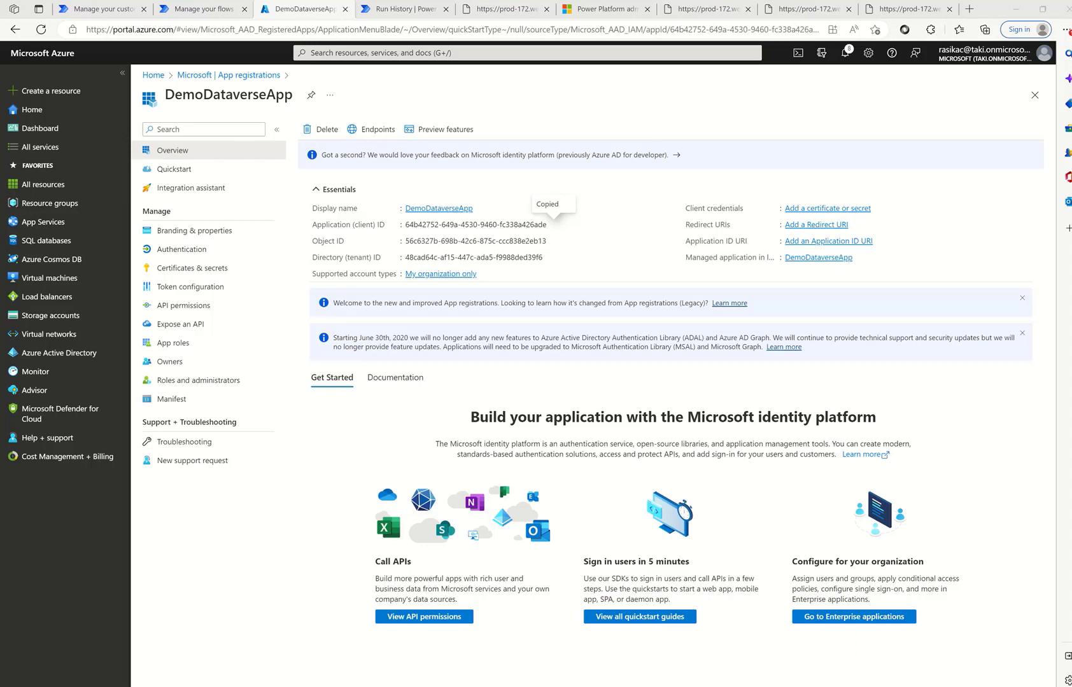
left_click_drag(1071, 261, 363, 209)
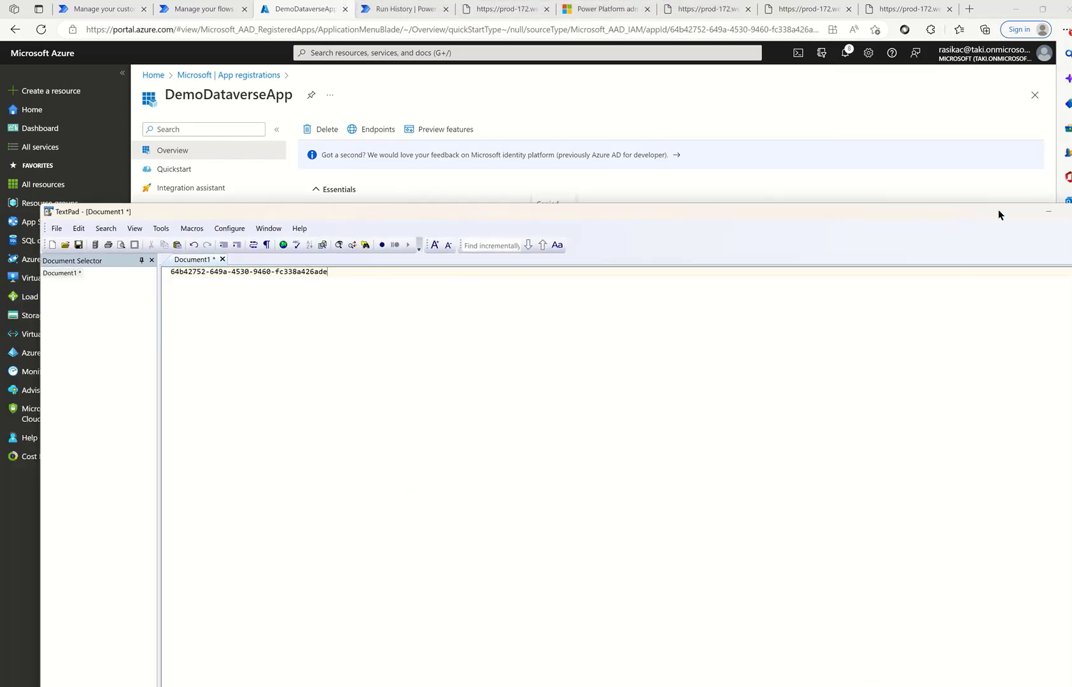
left_click(1046, 211)
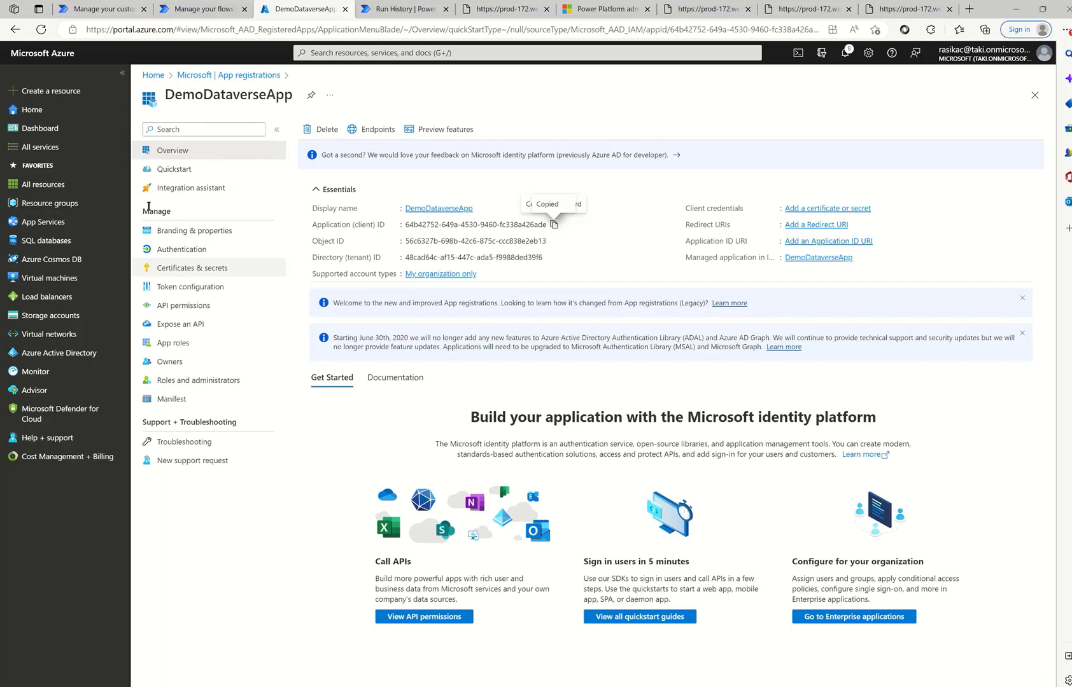
left_click(171, 250)
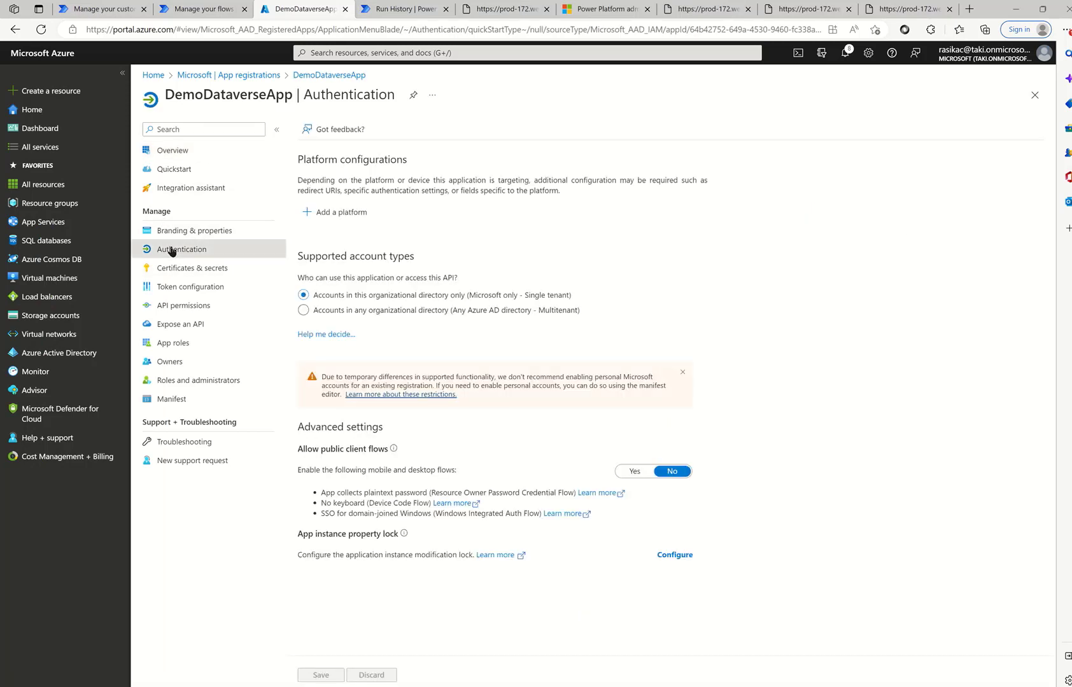
- Add a Web platform with the msmanaged-na.consent.azure-apim.net/redirect redirect URI
left_click(356, 214)
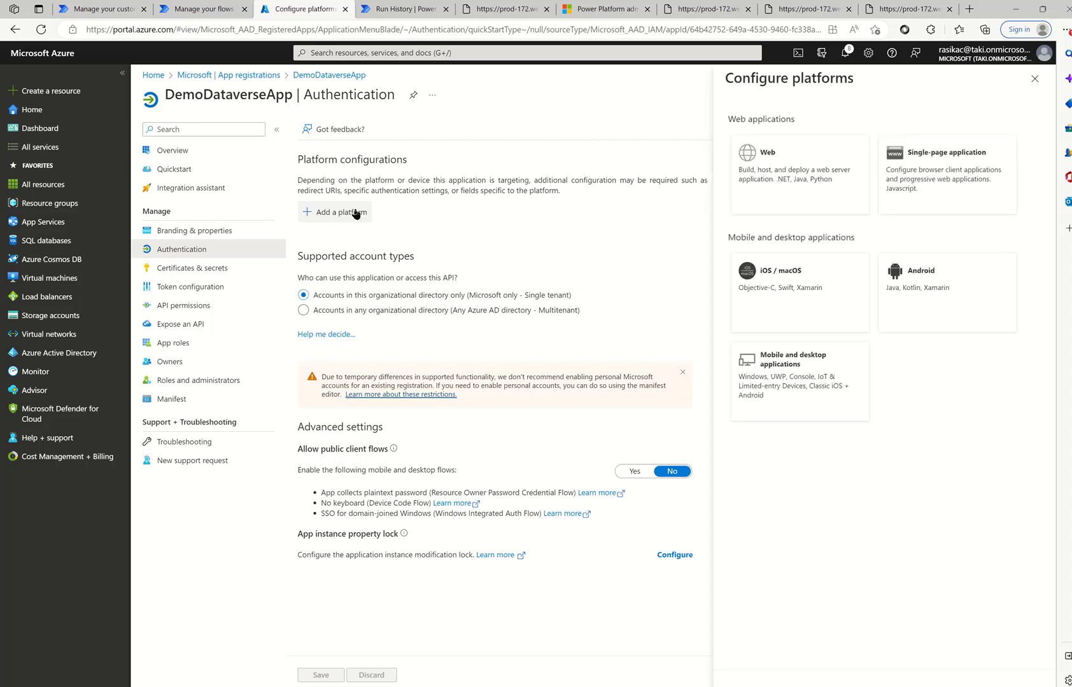
left_click(781, 189)
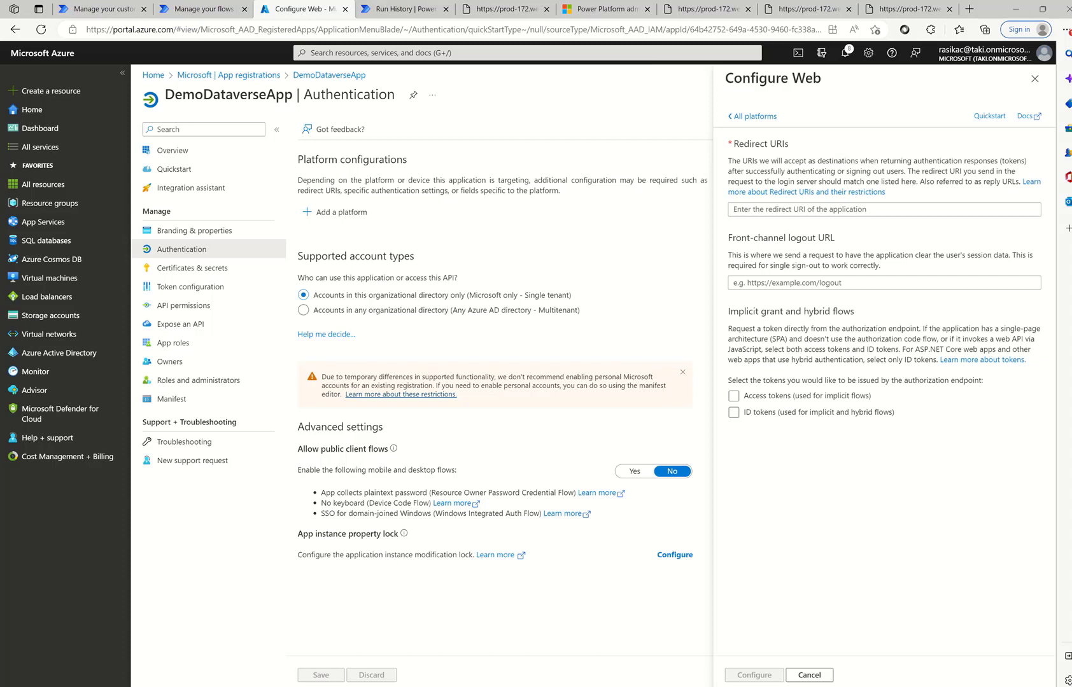
key("alt+Tab")
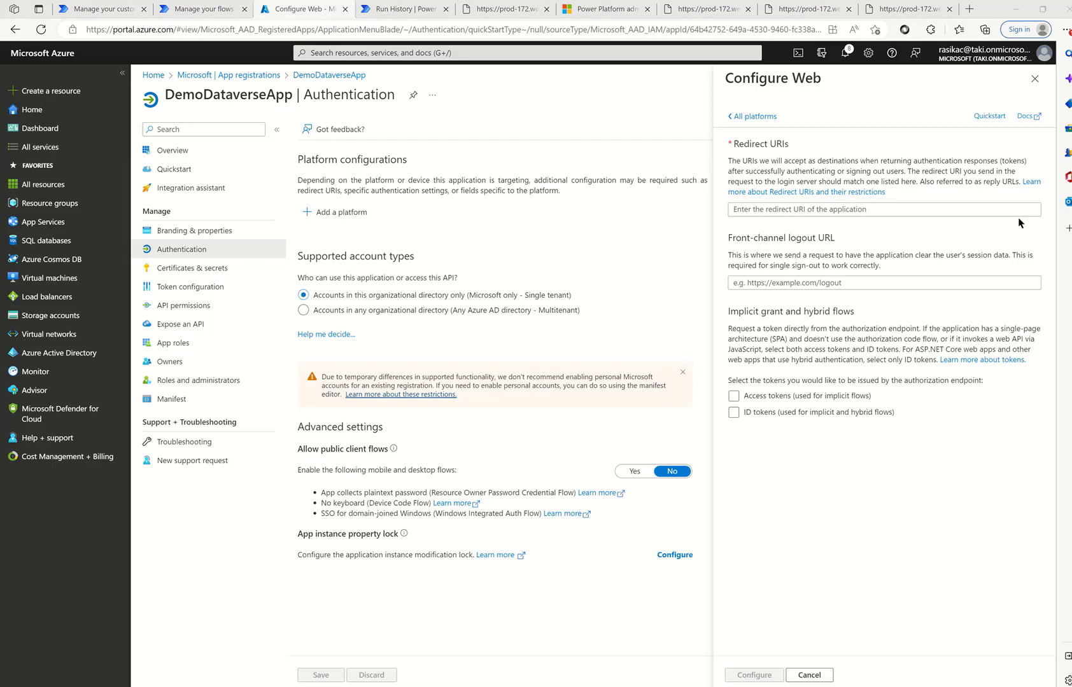
left_click(1032, 82)
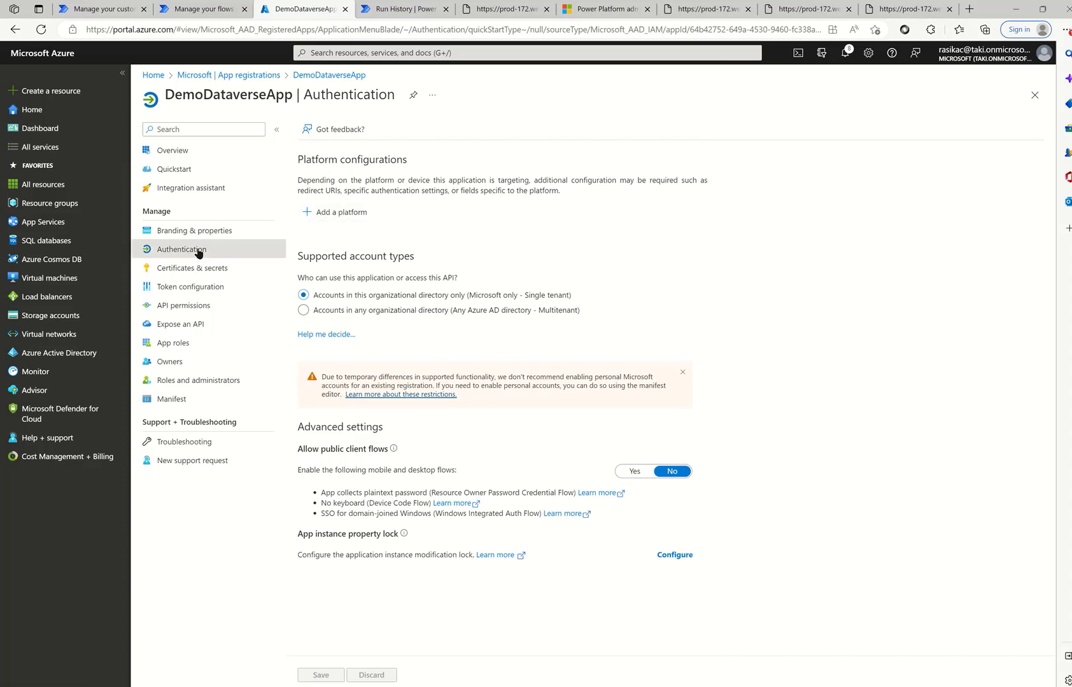
left_click(331, 217)
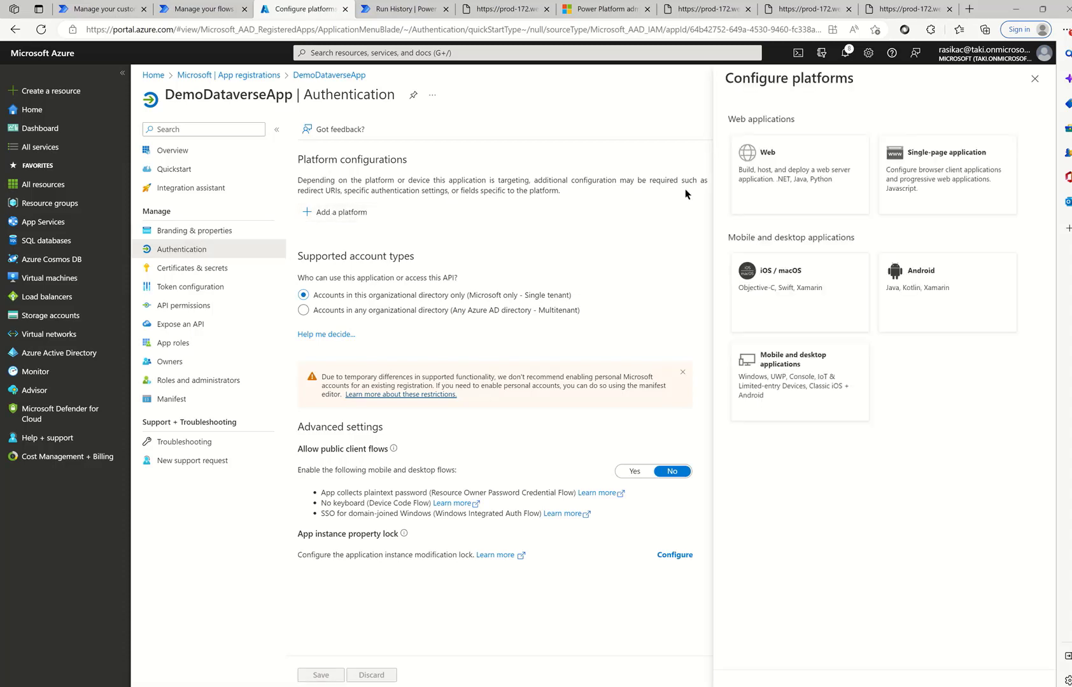
left_click(787, 190)
left_click(749, 209)
key("ctrl+v")
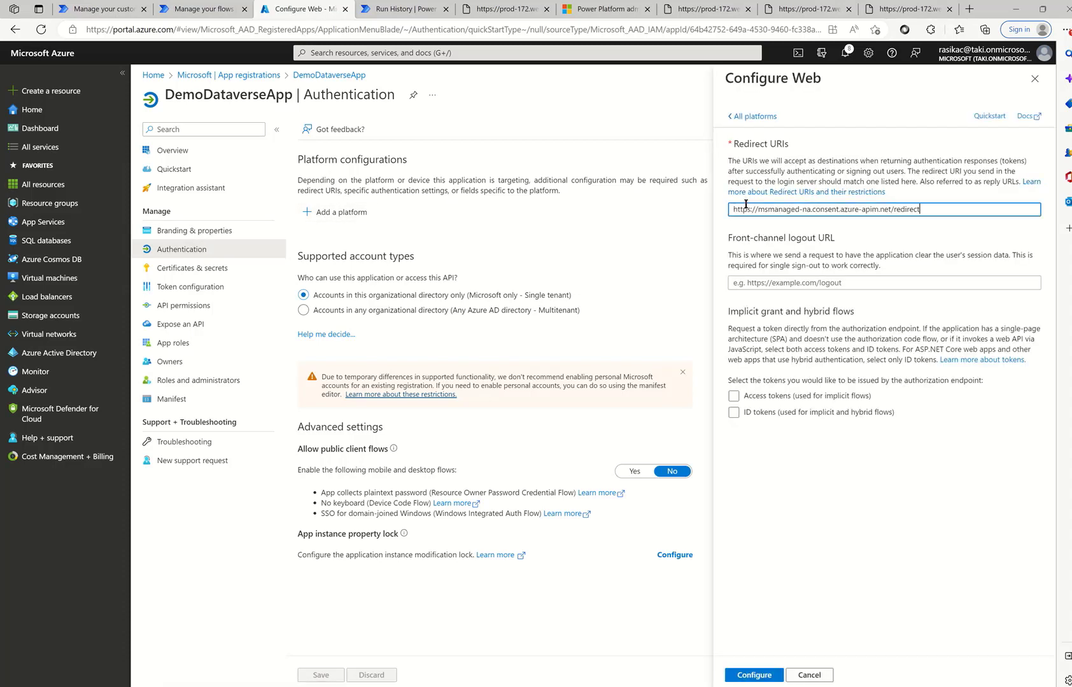
left_click(750, 675)
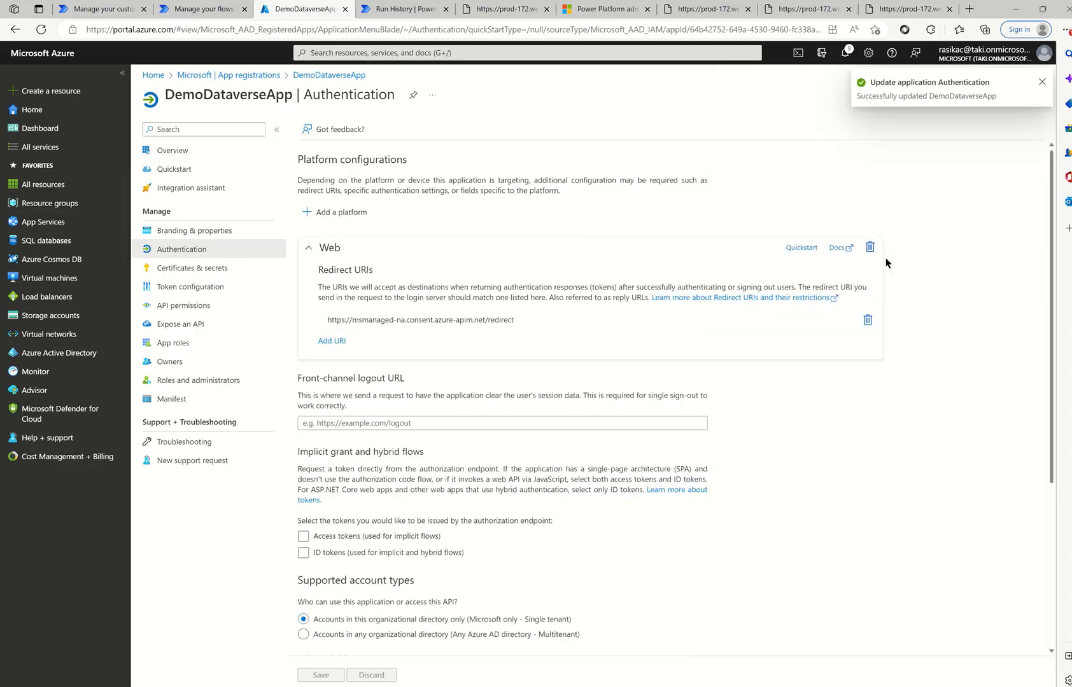
left_click(331, 340)
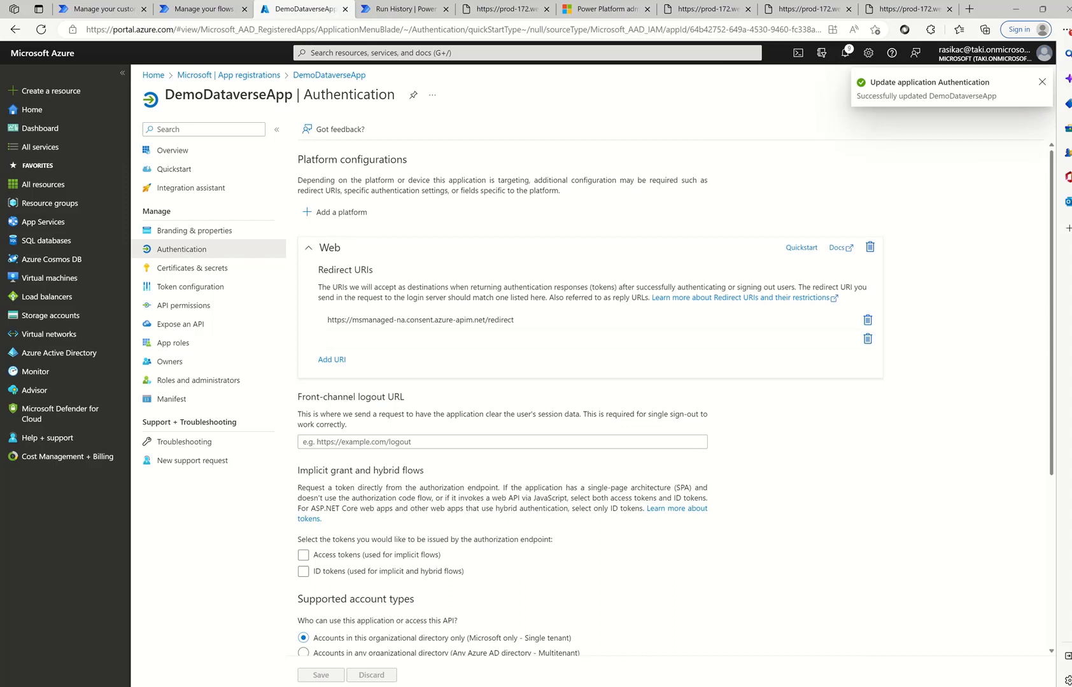
left_click(431, 337)
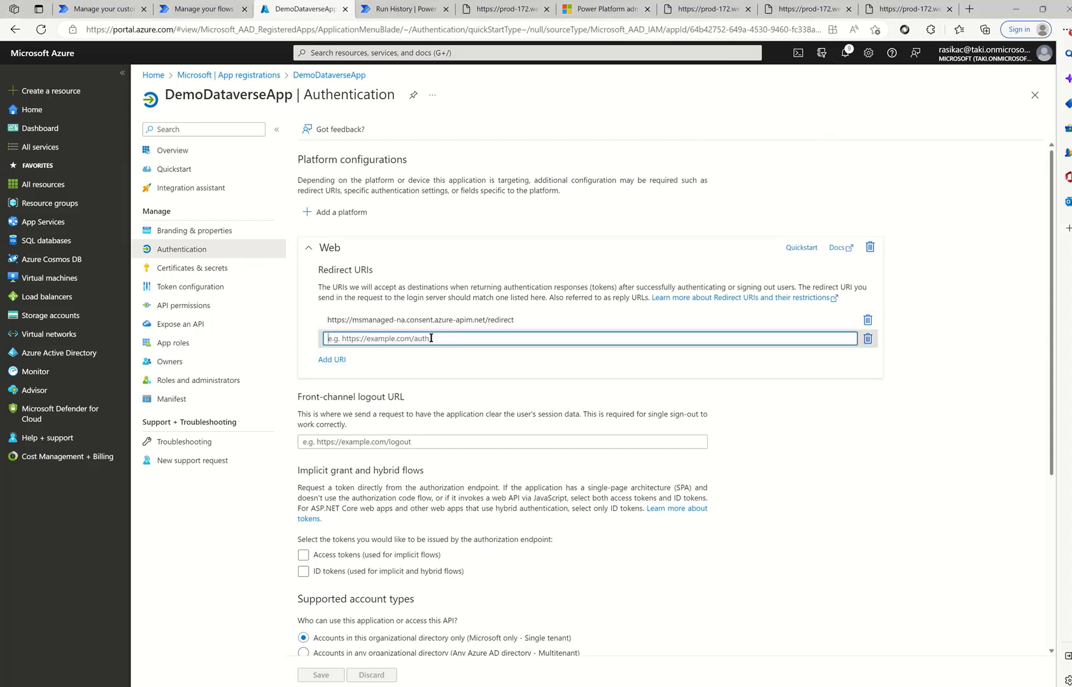
type("https://login.windows.net")
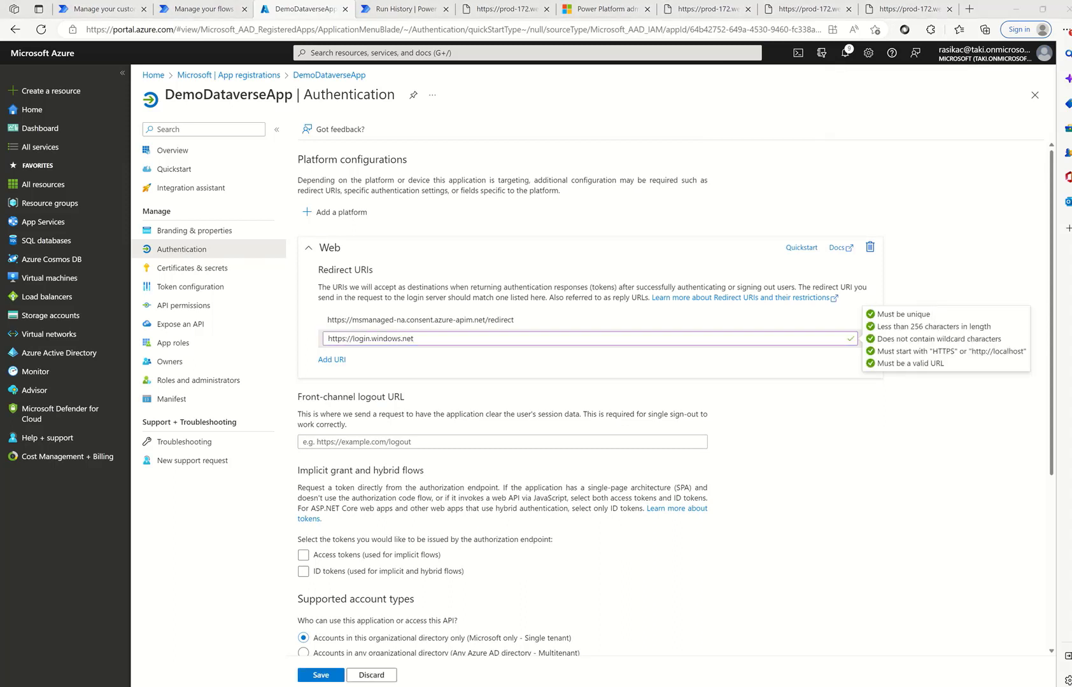
left_click(332, 359)
type("https://global.consent.azure-apim.net/redirect")
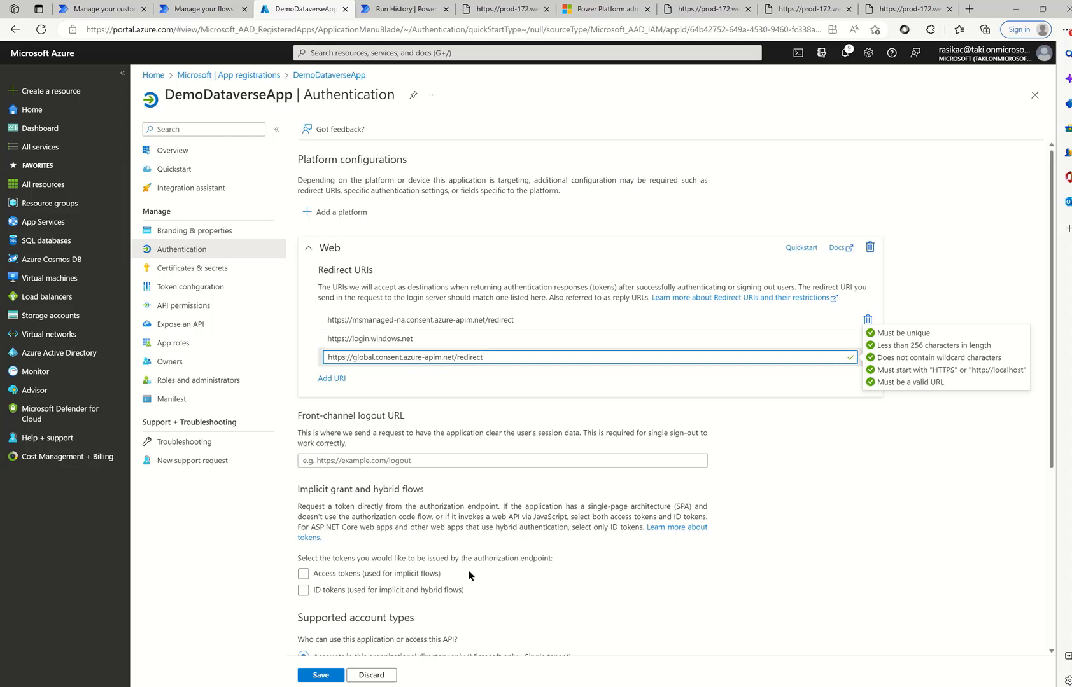
left_click(320, 677)
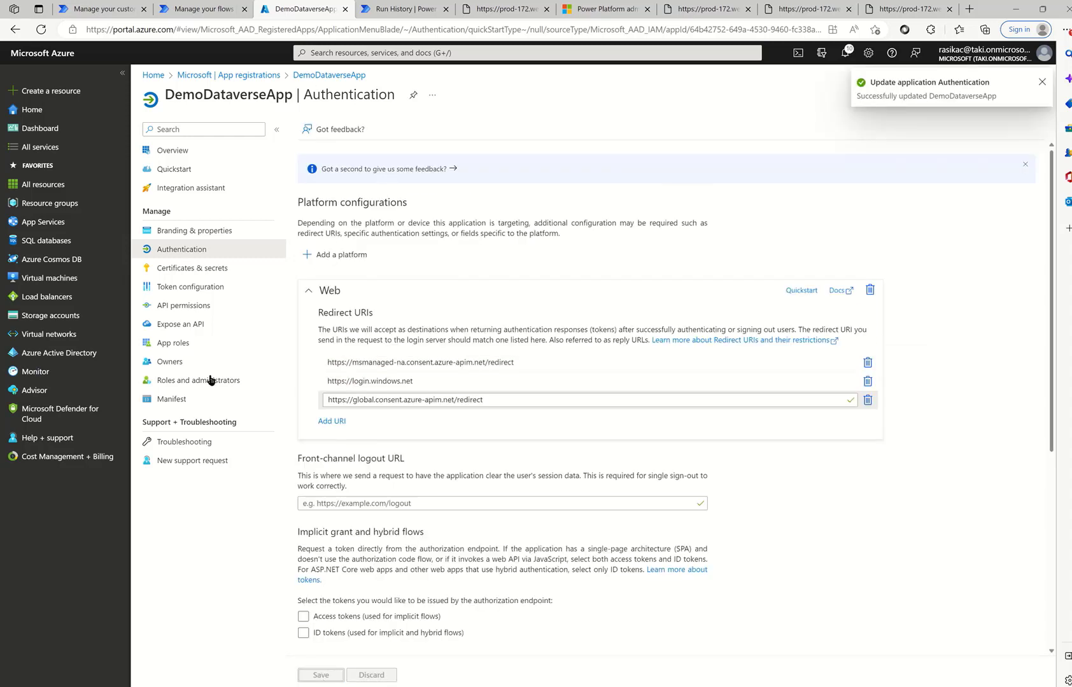
- Grant DemoDataverseApp the Dynamics CRM user_impersonation delegated permission
left_click(186, 305)
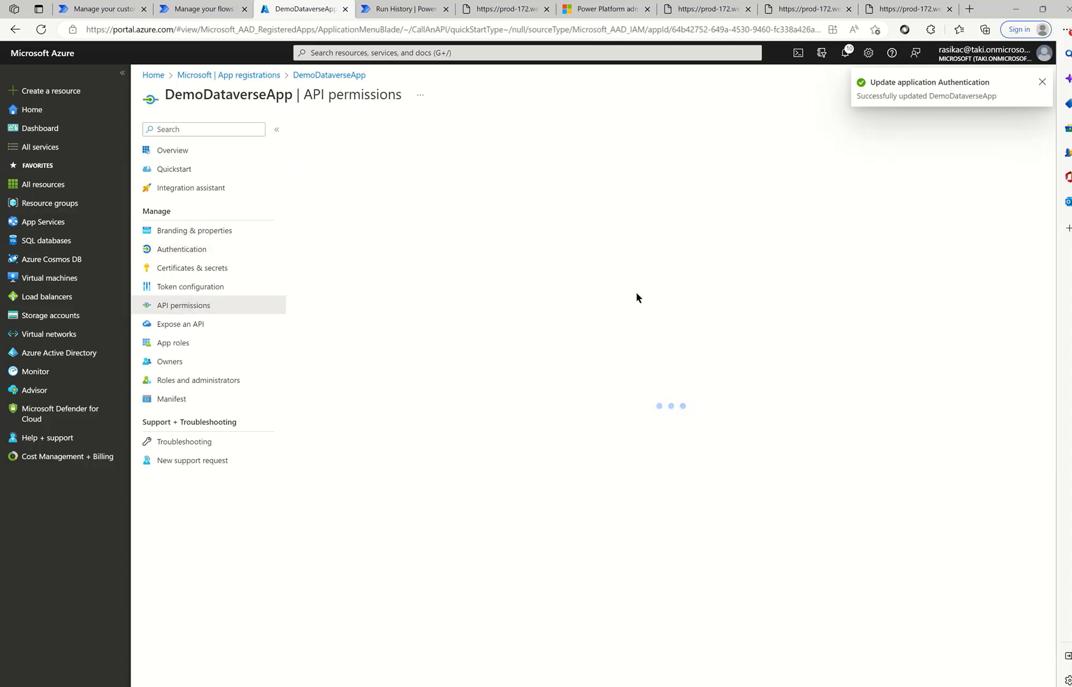
left_click(338, 270)
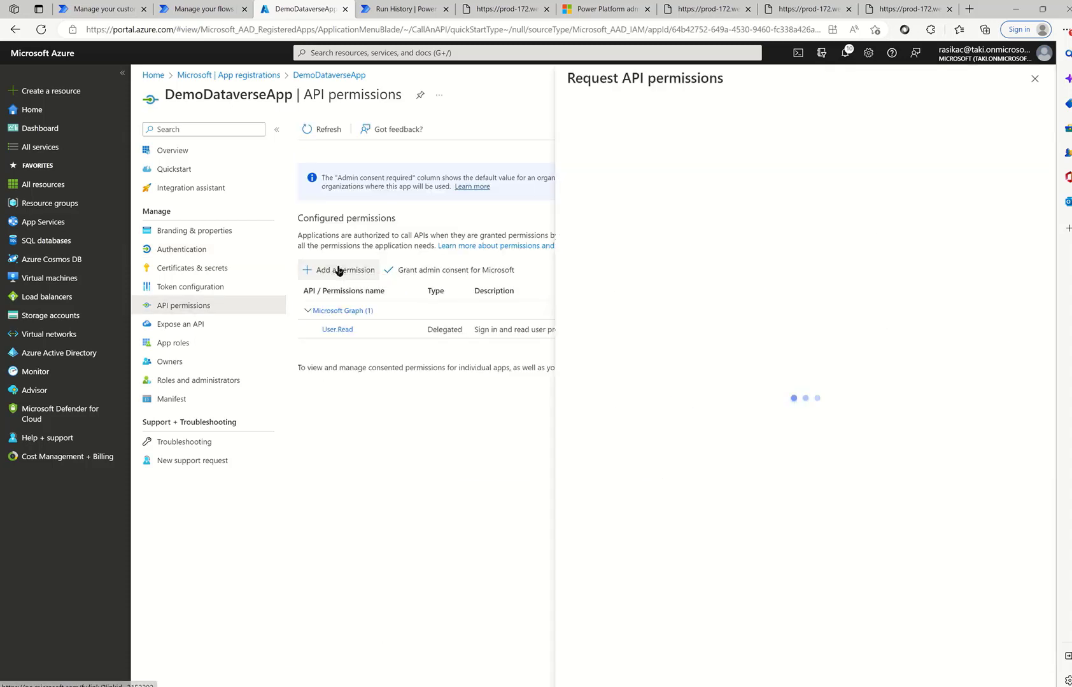
scroll(656, 511, "down", 2)
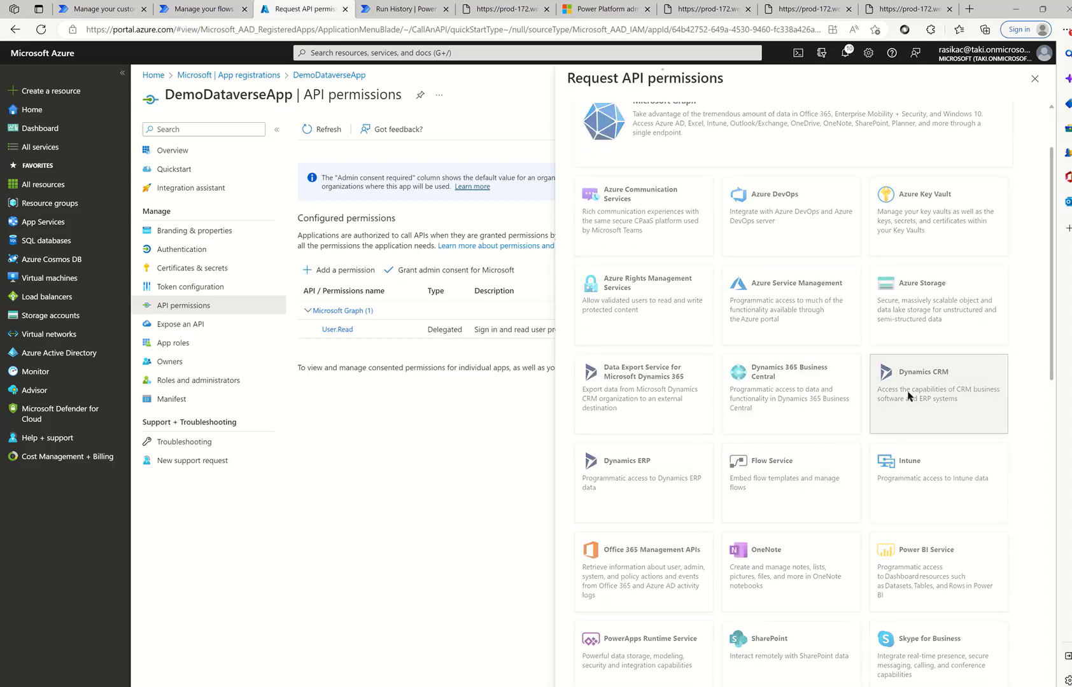
left_click(909, 395)
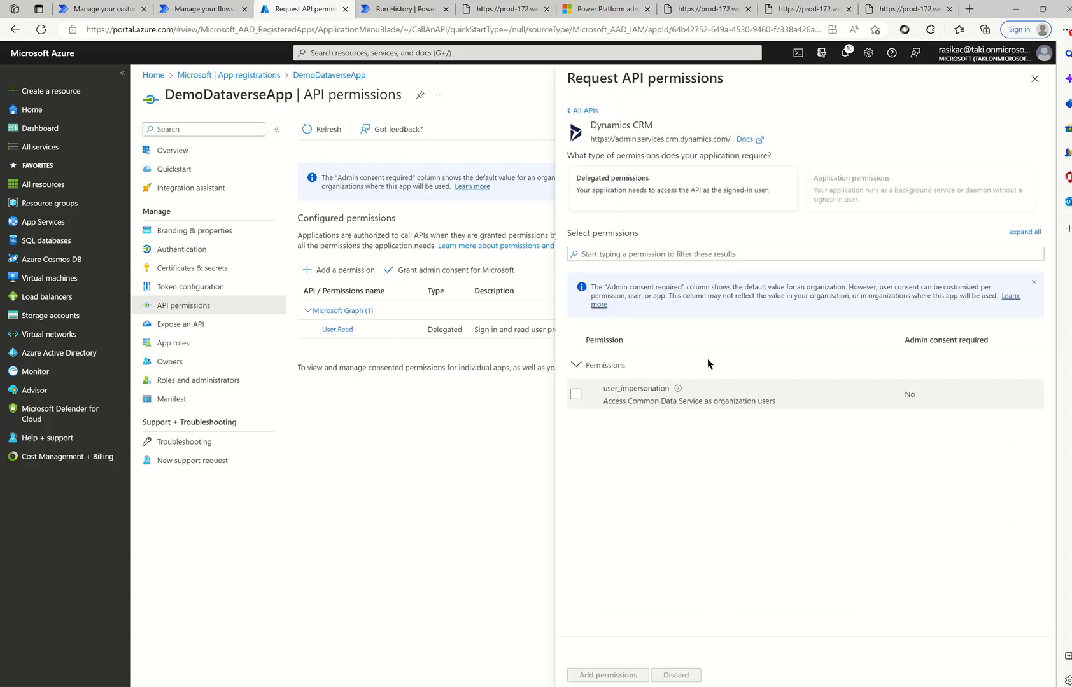
left_click(576, 394)
left_click(598, 677)
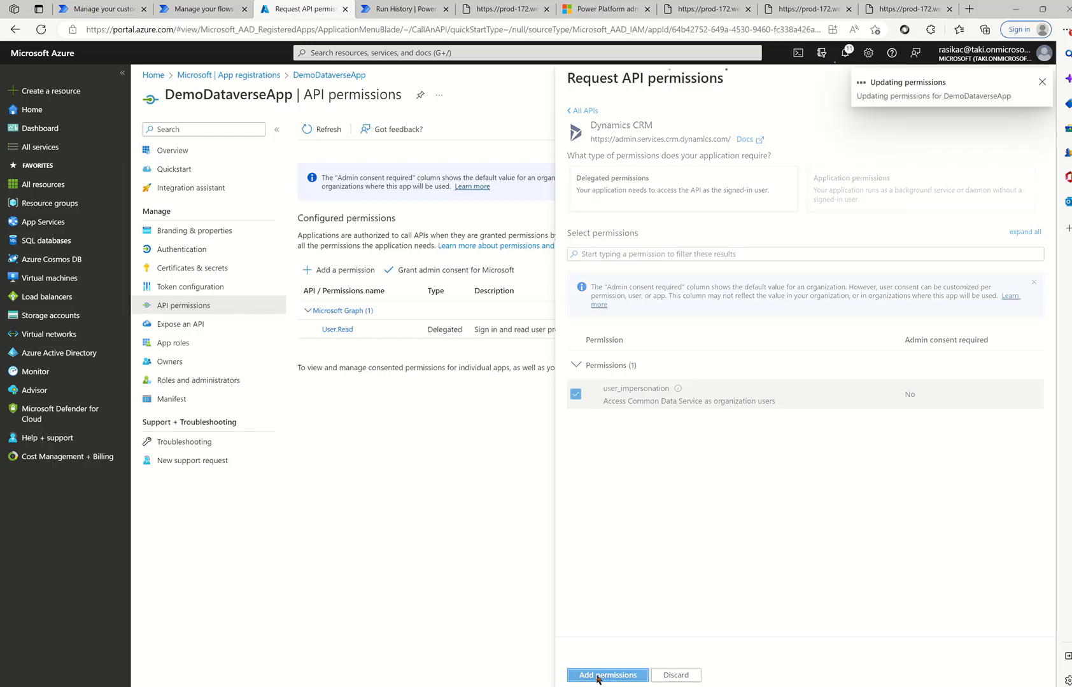
- Create the DemoCert client secret and paste its value into the TextPad note
left_click(169, 268)
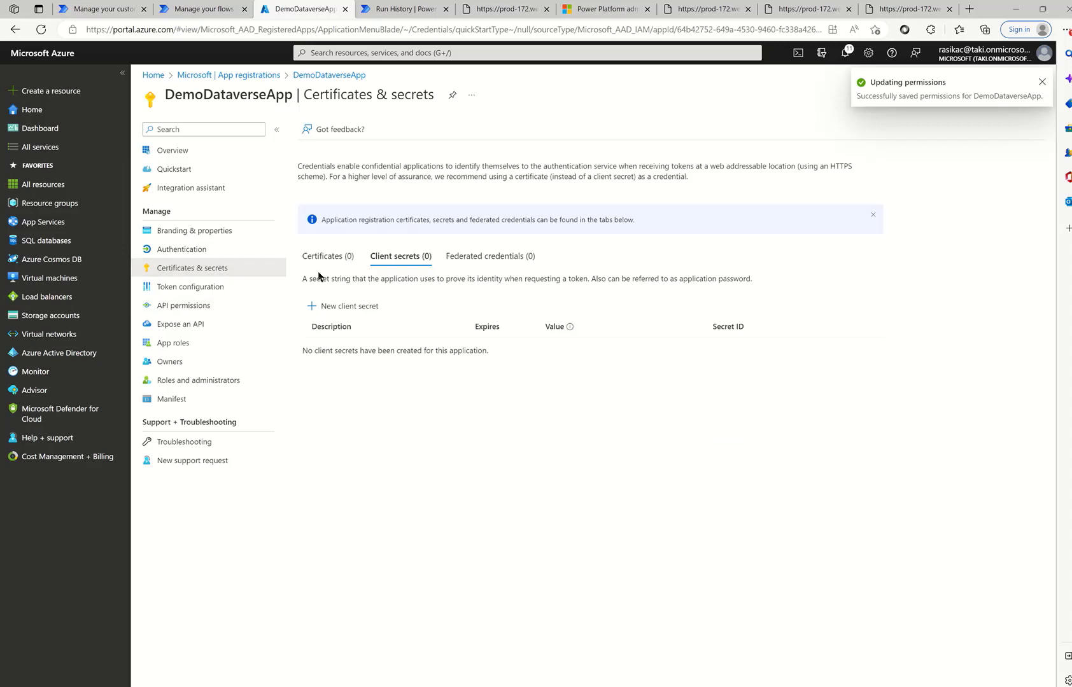
left_click(330, 306)
type("DemoCert")
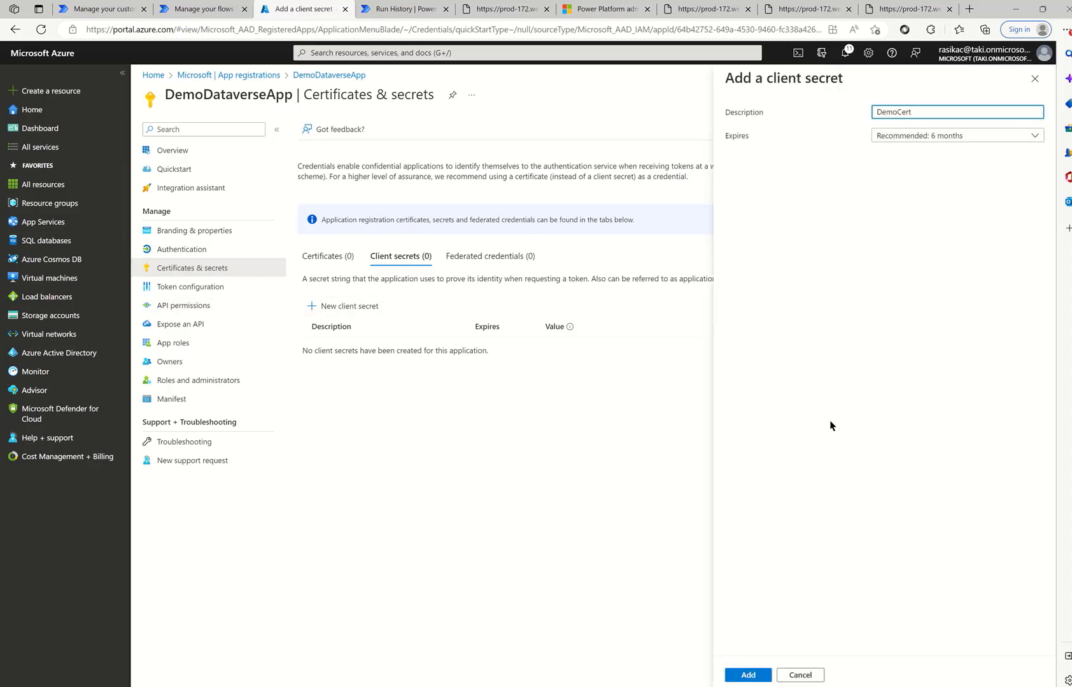
left_click(748, 675)
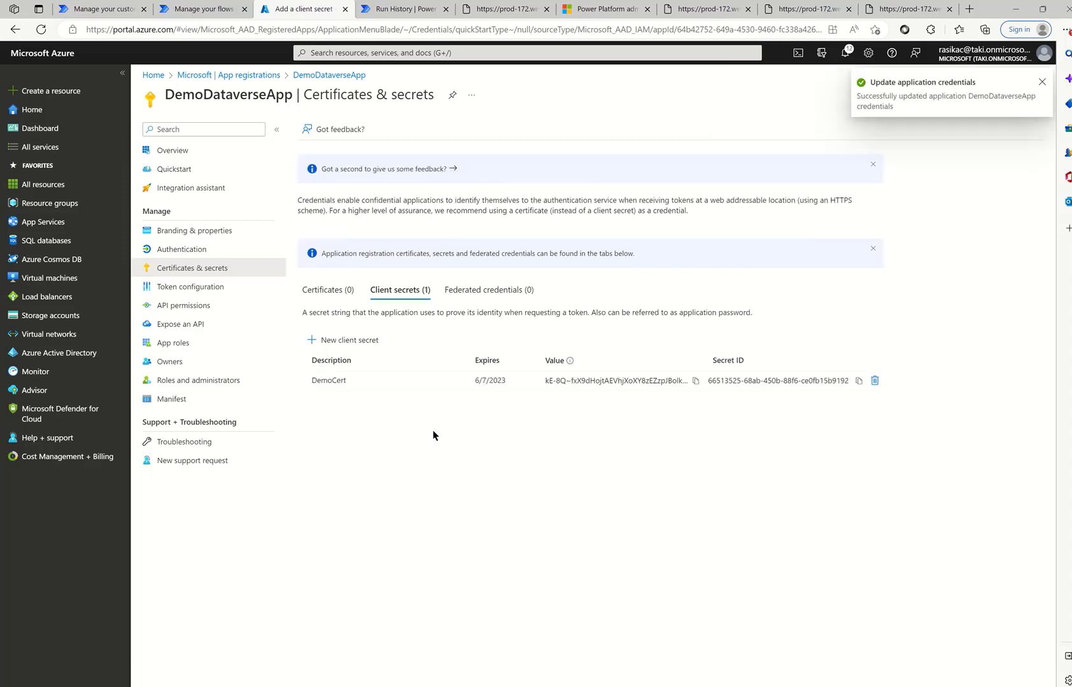
left_click(696, 381)
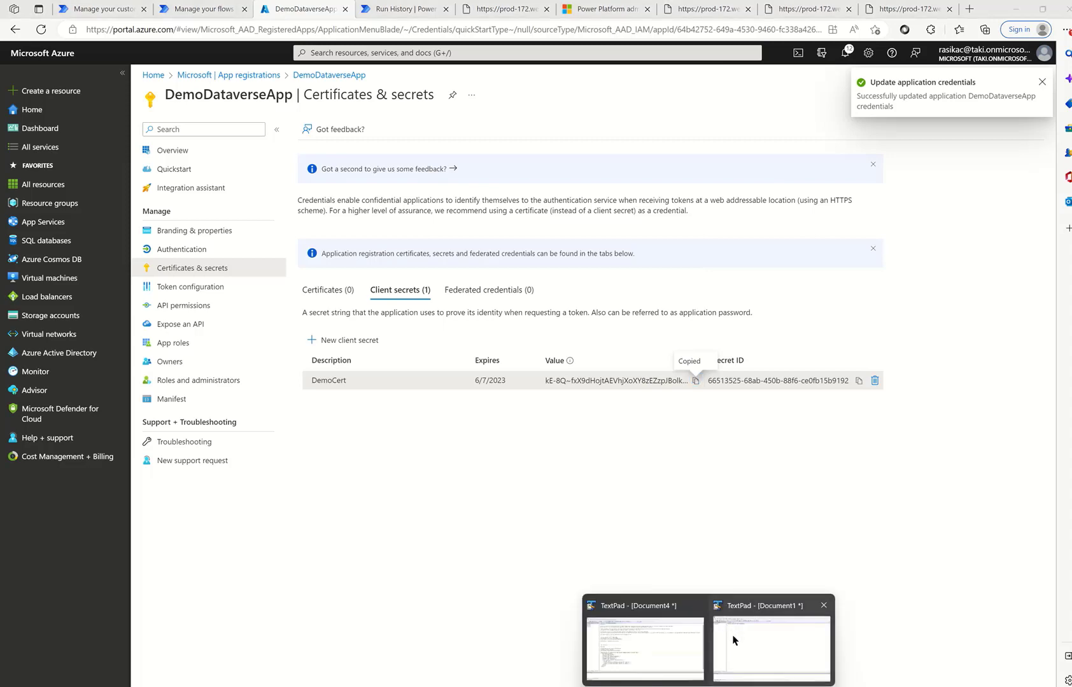
left_click(733, 640)
key("Return")
key("ctrl+v")
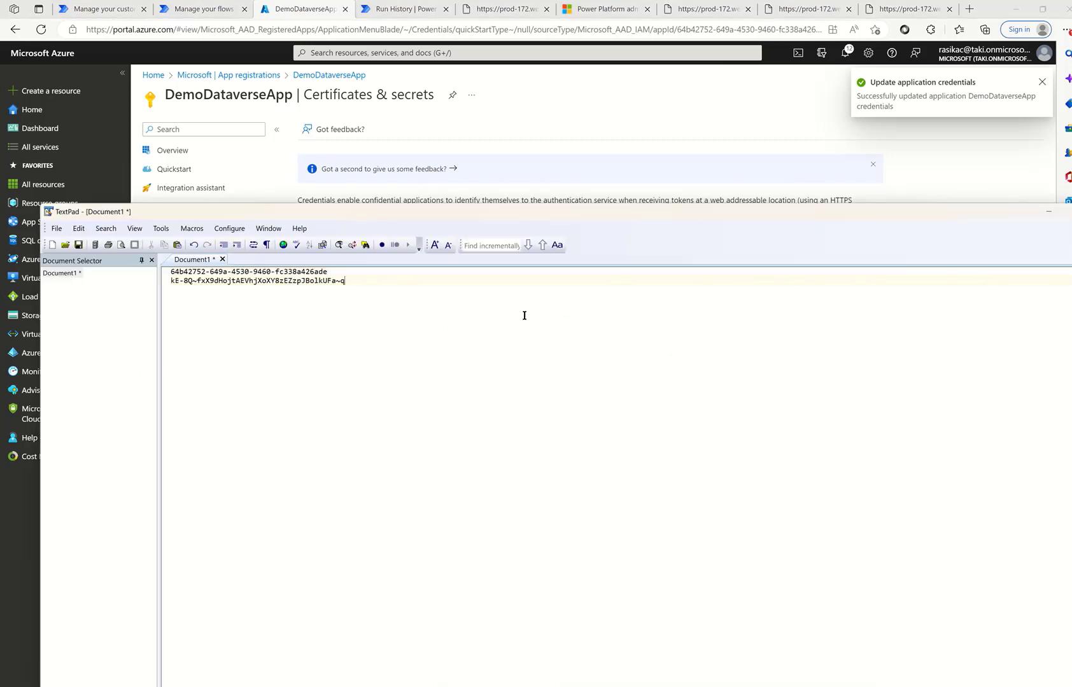
left_click(1049, 211)
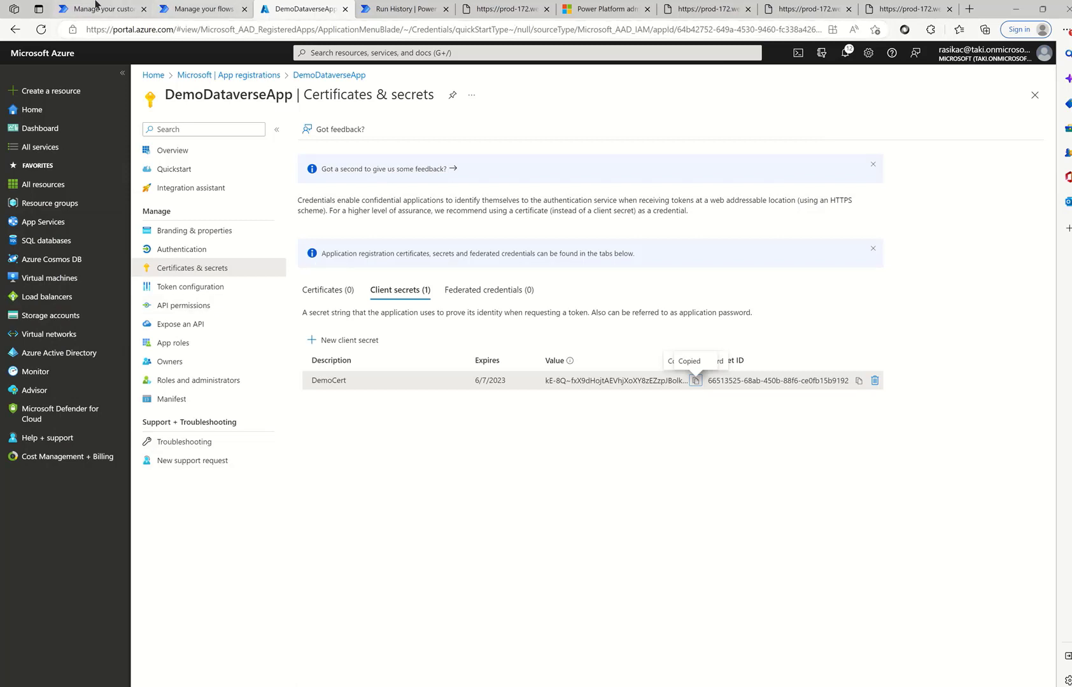
- Create a blank custom connector named DemoDataverseCC
left_click(96, 6)
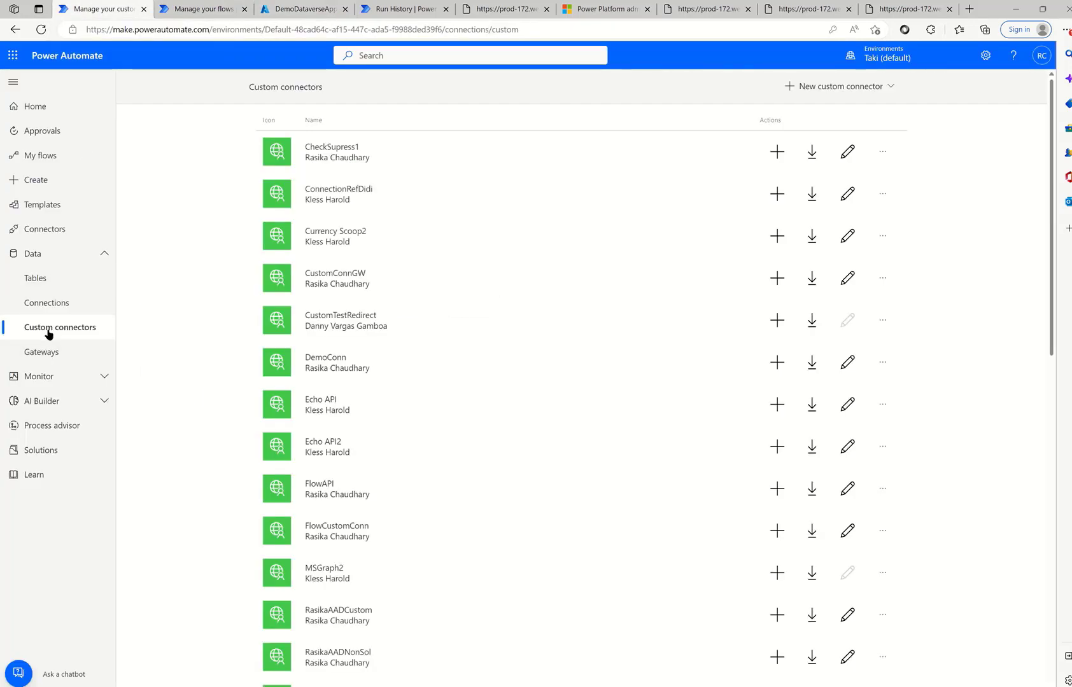
left_click(803, 85)
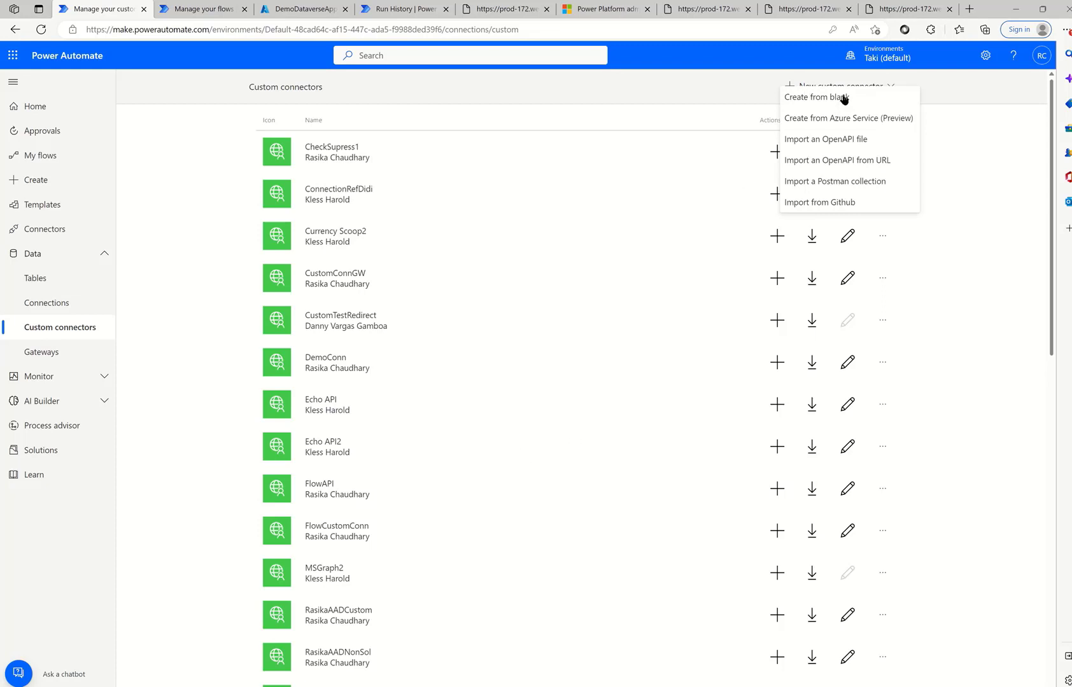
left_click(864, 105)
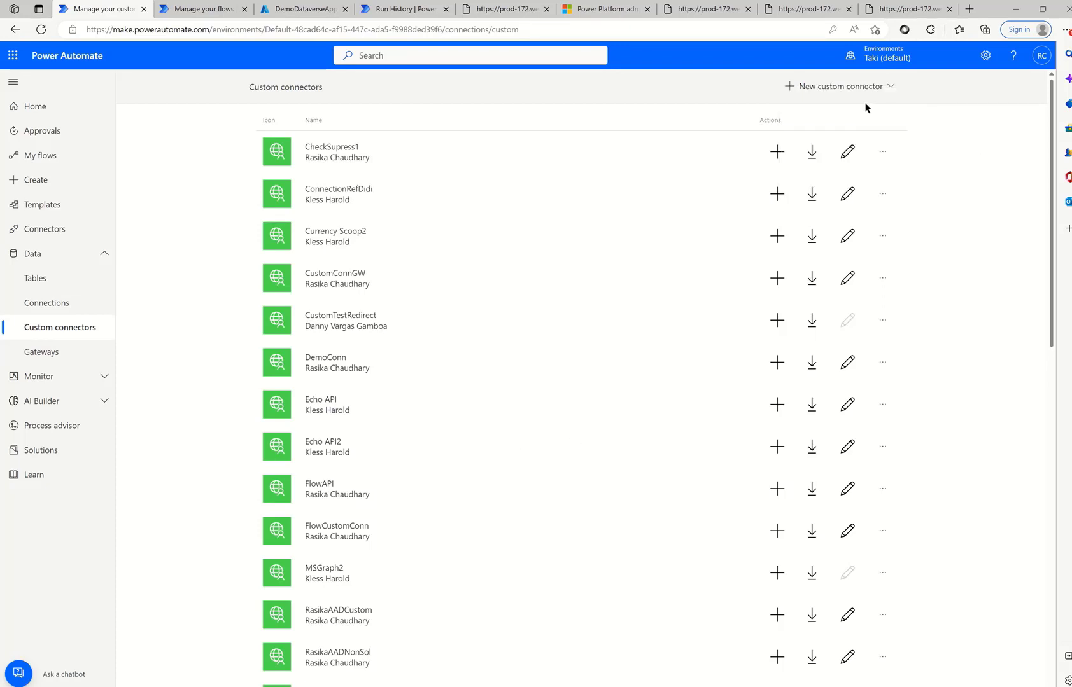
left_click(891, 90)
left_click(842, 109)
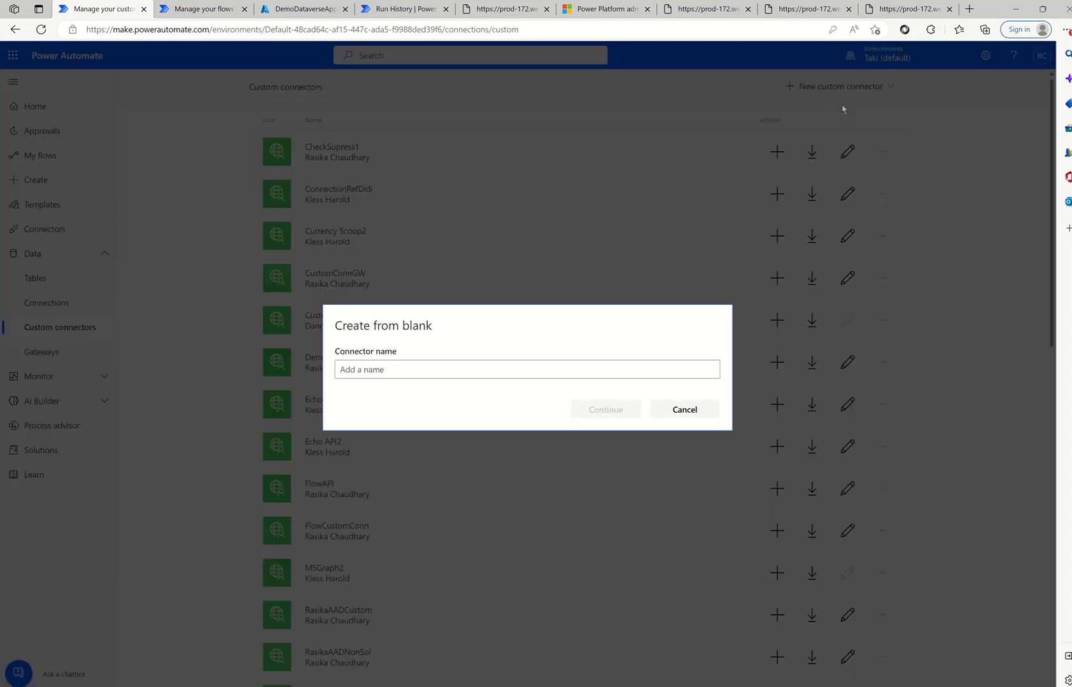
left_click(414, 369)
type("Dem")
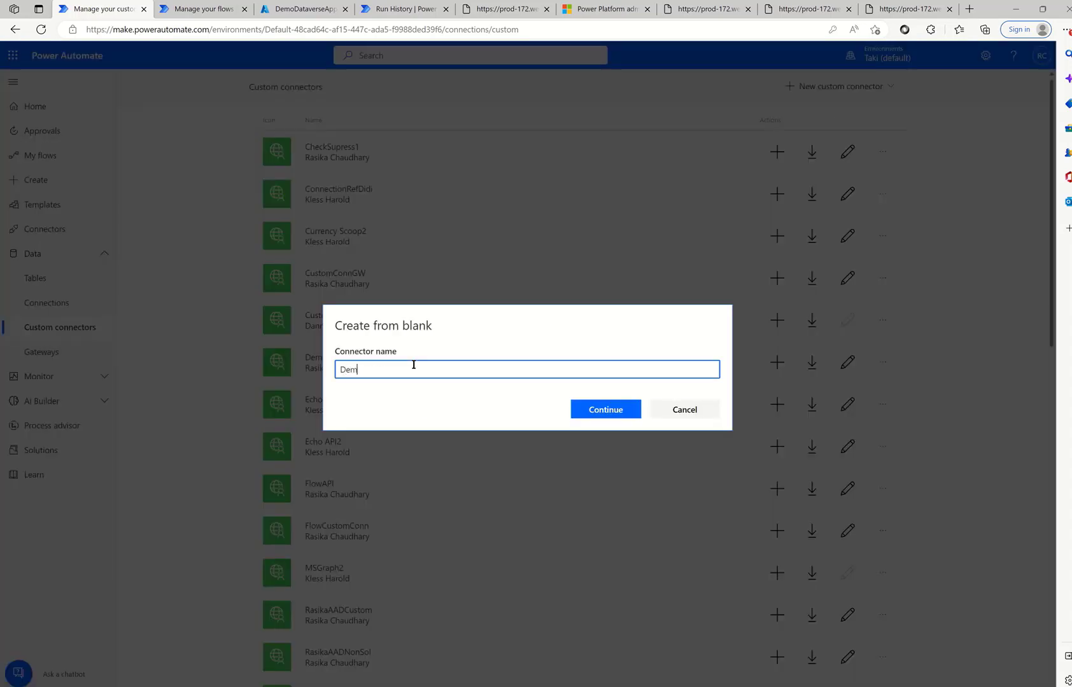
type("oDataverseCC")
left_click(576, 409)
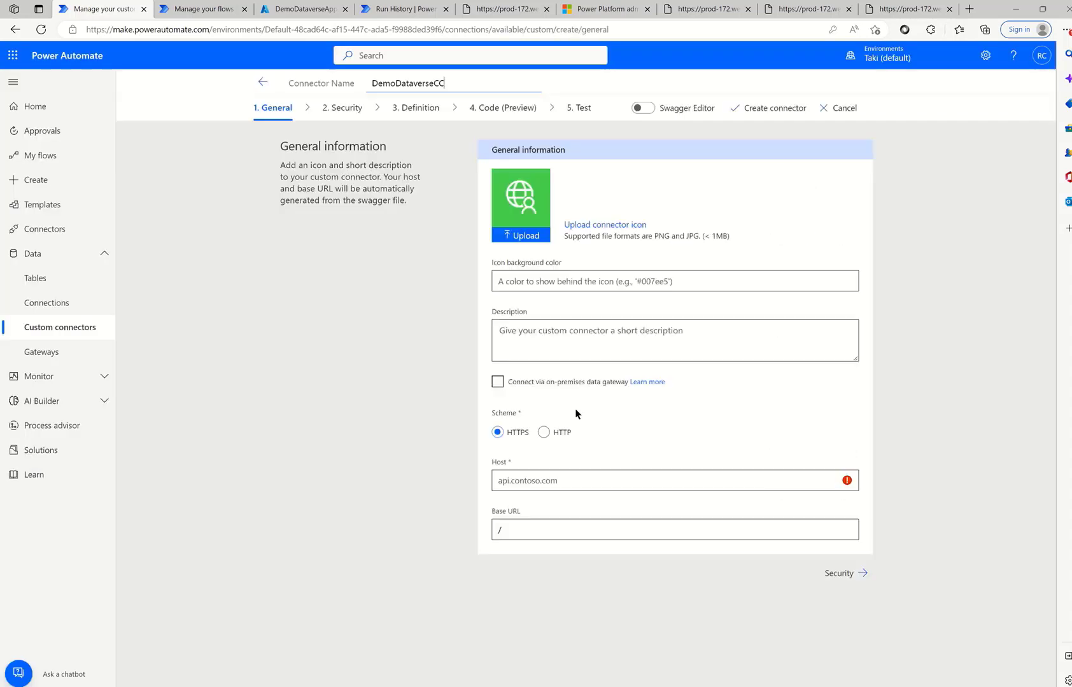
- Set the connector host to the environment URL org69c8f9fd.crm.dynamics.com
left_click(522, 482)
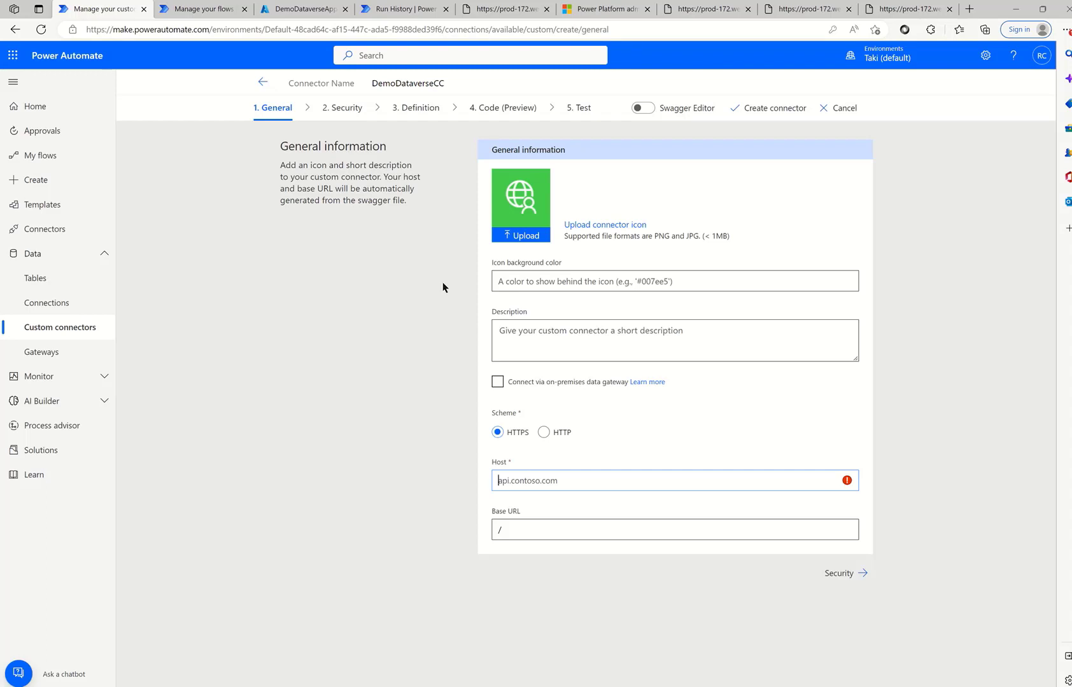
left_click(589, 6)
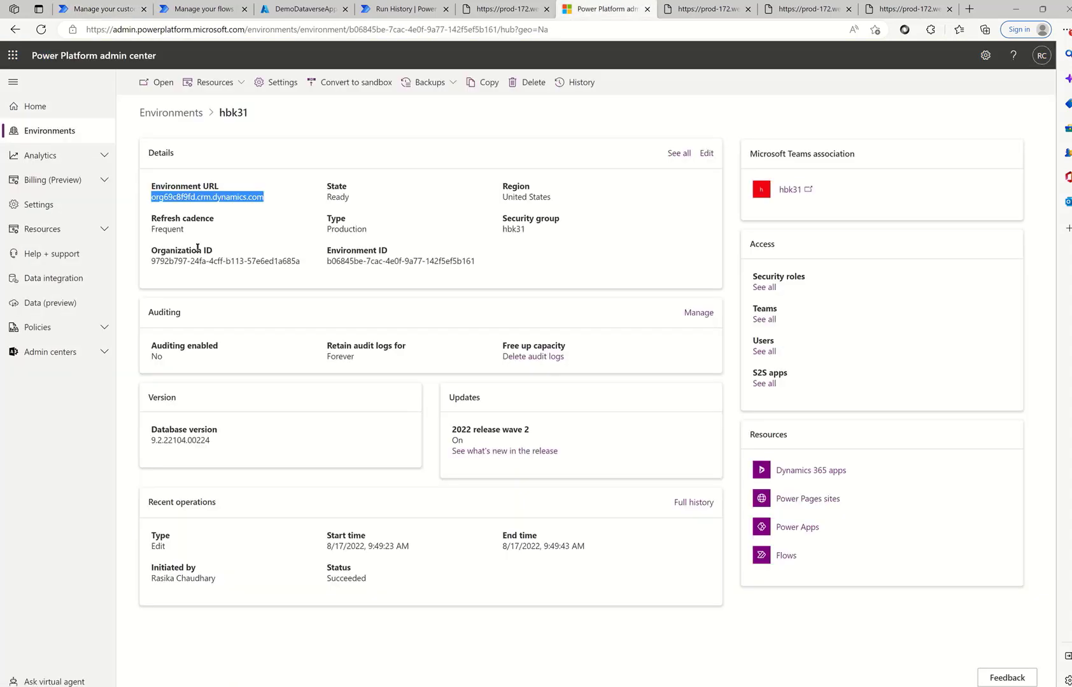
left_click_drag(271, 201, 153, 185)
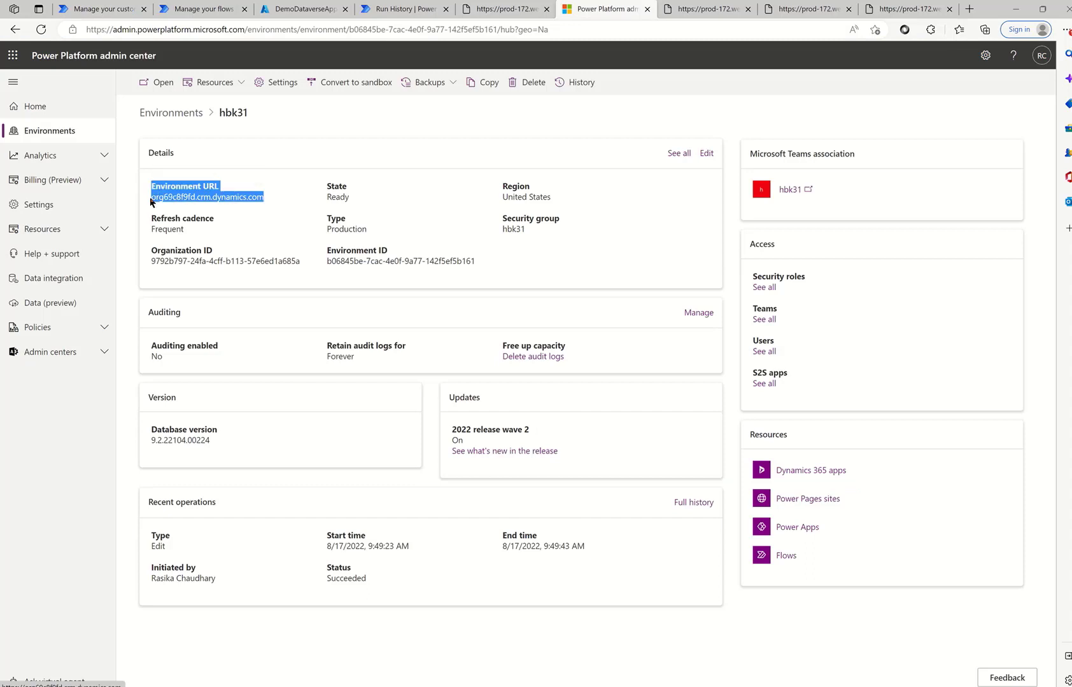
left_click(99, 9)
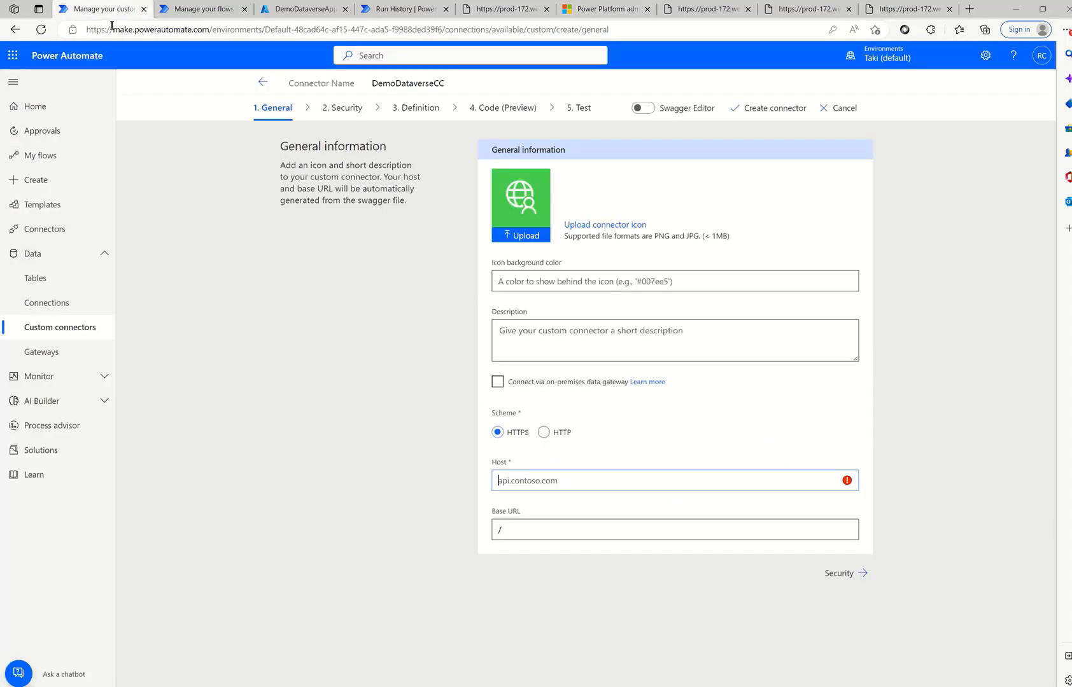
type("org69c8f9fd.crm.dynamics.com")
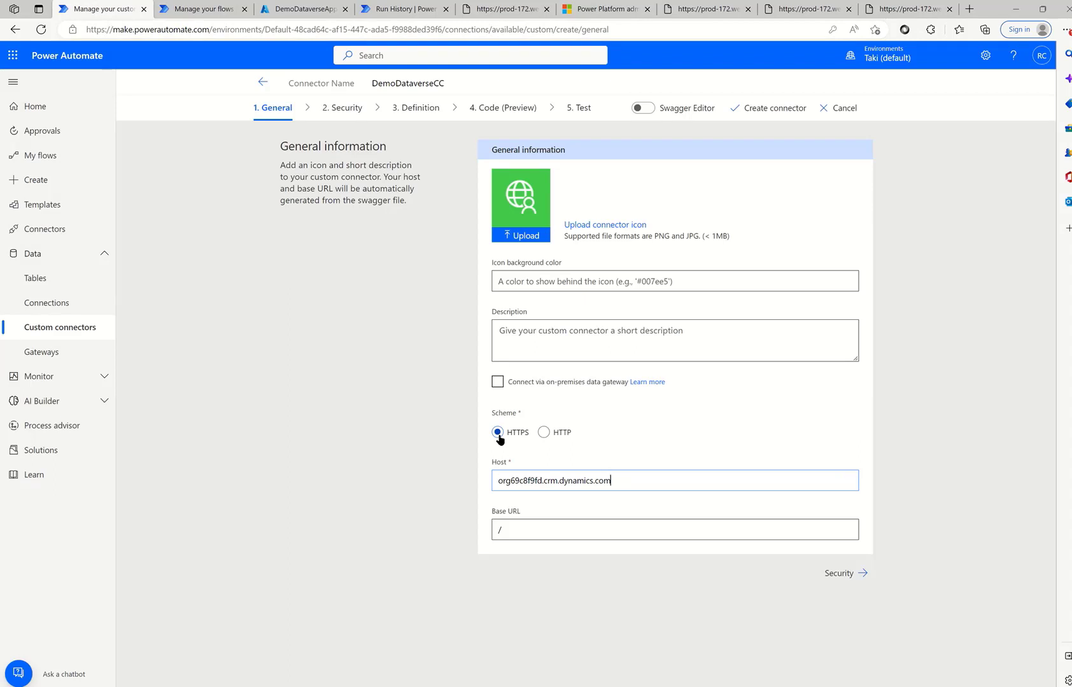
left_click(831, 575)
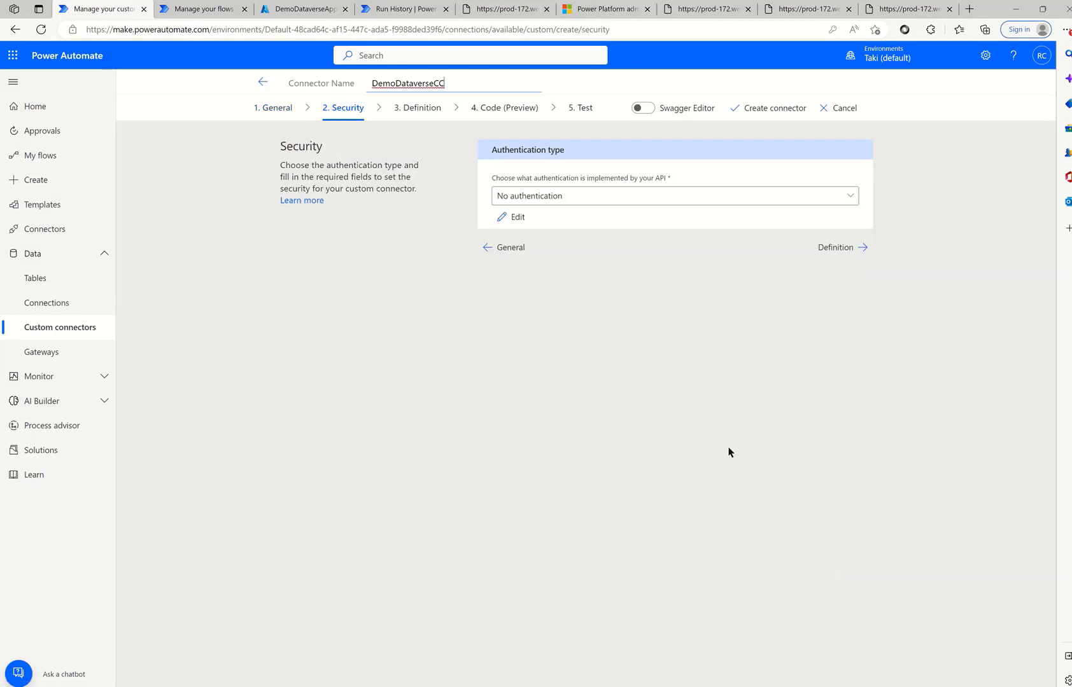
- Set authentication to OAuth 2.0 with Azure Active Directory as identity provider
left_click(640, 201)
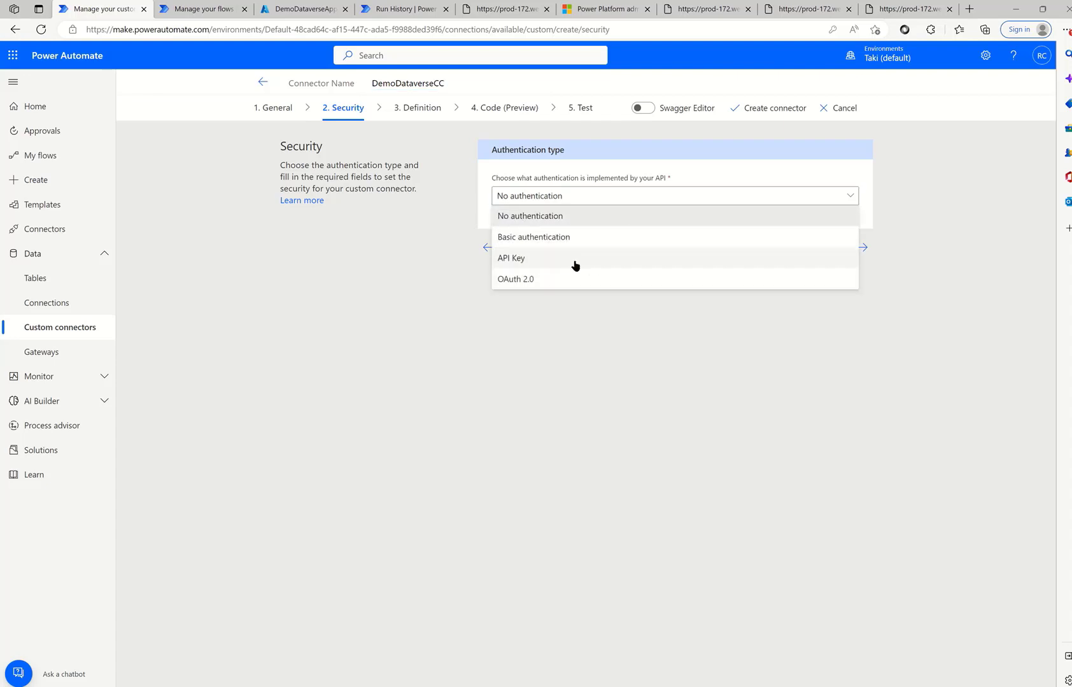
left_click(561, 280)
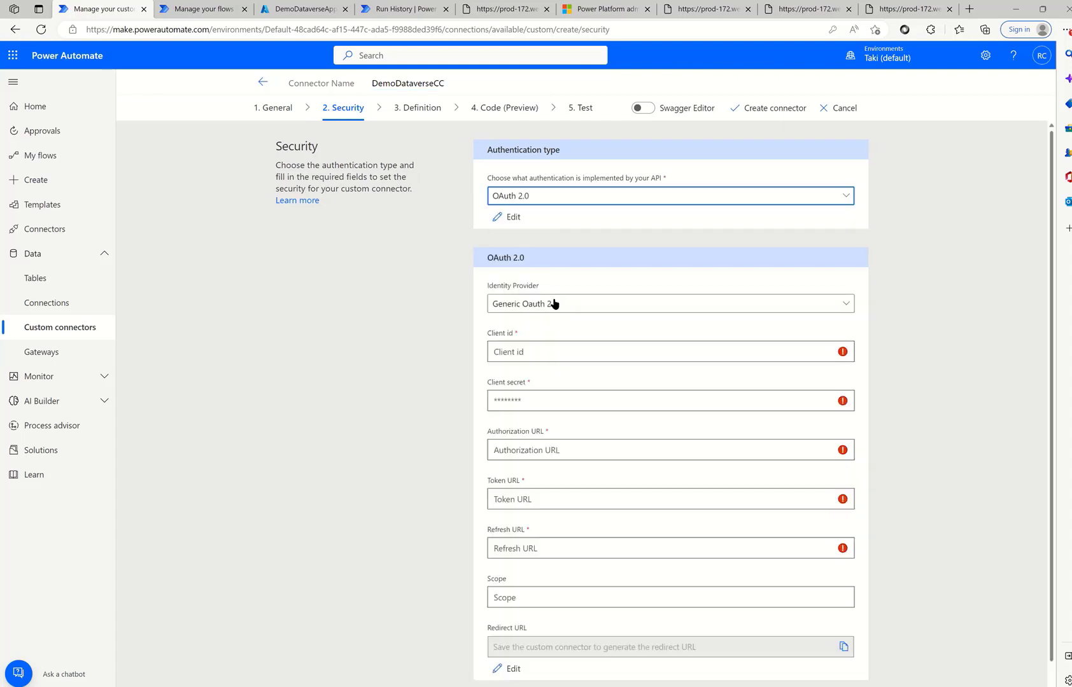
left_click(553, 303)
left_click(237, 258)
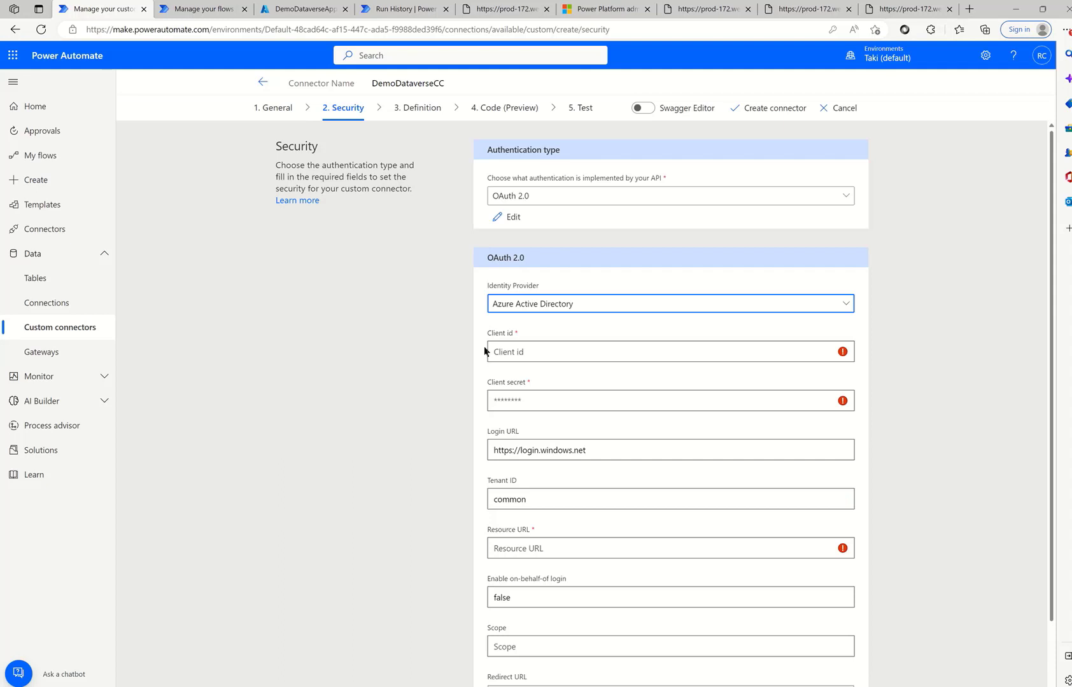
- Fill in the app's client ID copied from the TextPad note
left_click(533, 351)
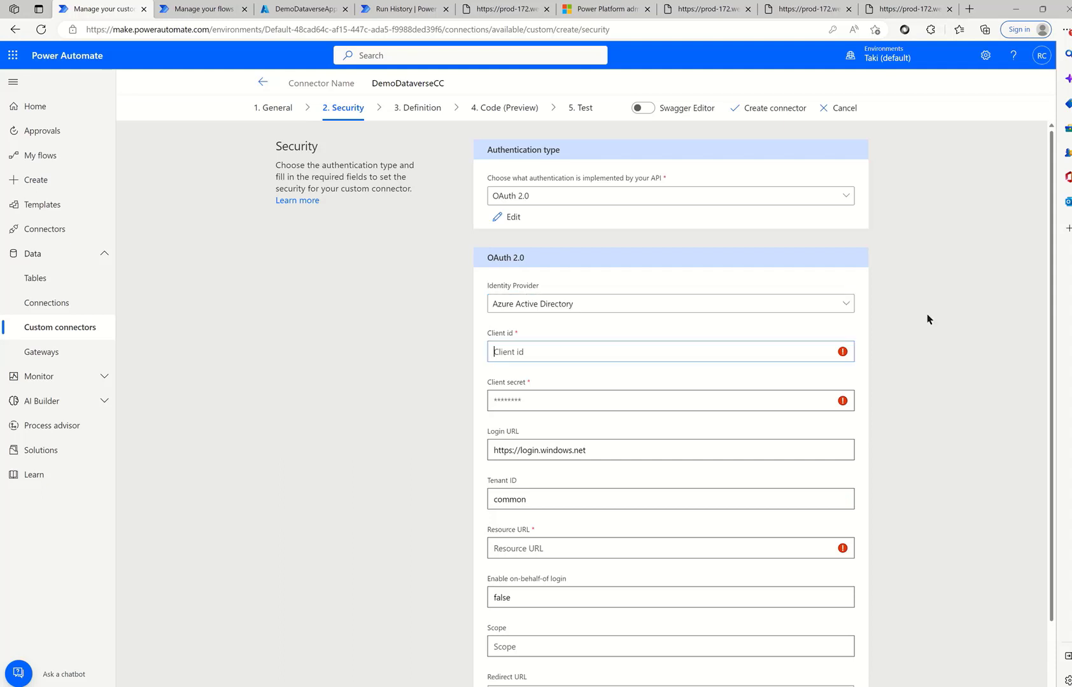
left_click(761, 683)
left_click(770, 667)
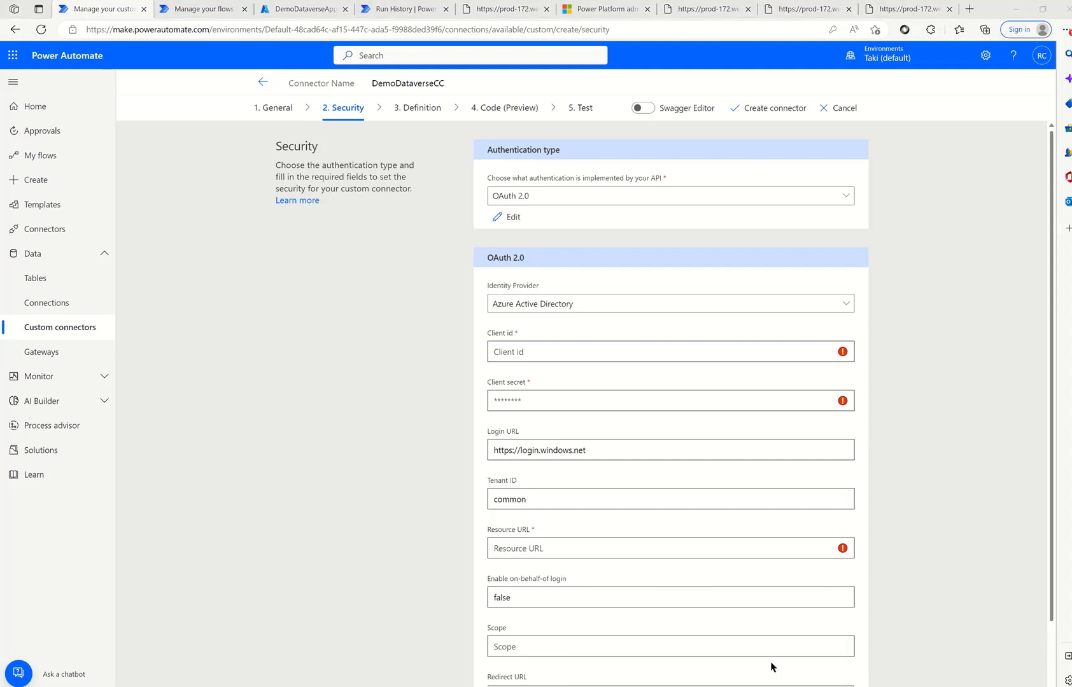
left_click(731, 679)
left_click(748, 651)
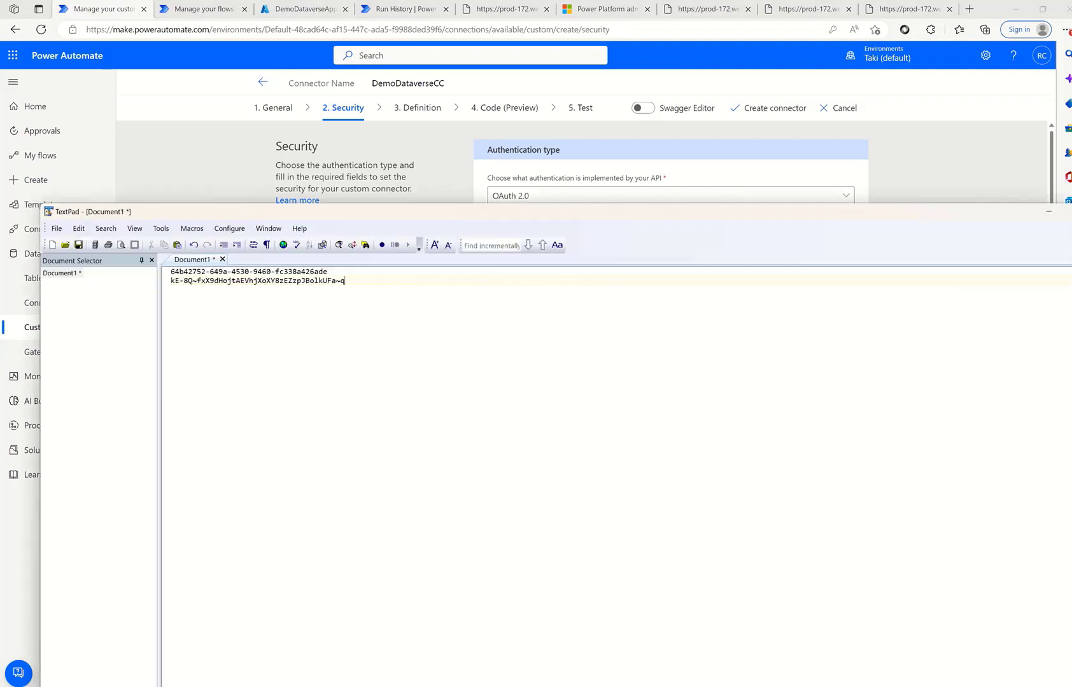
left_click_drag(328, 271, 165, 270)
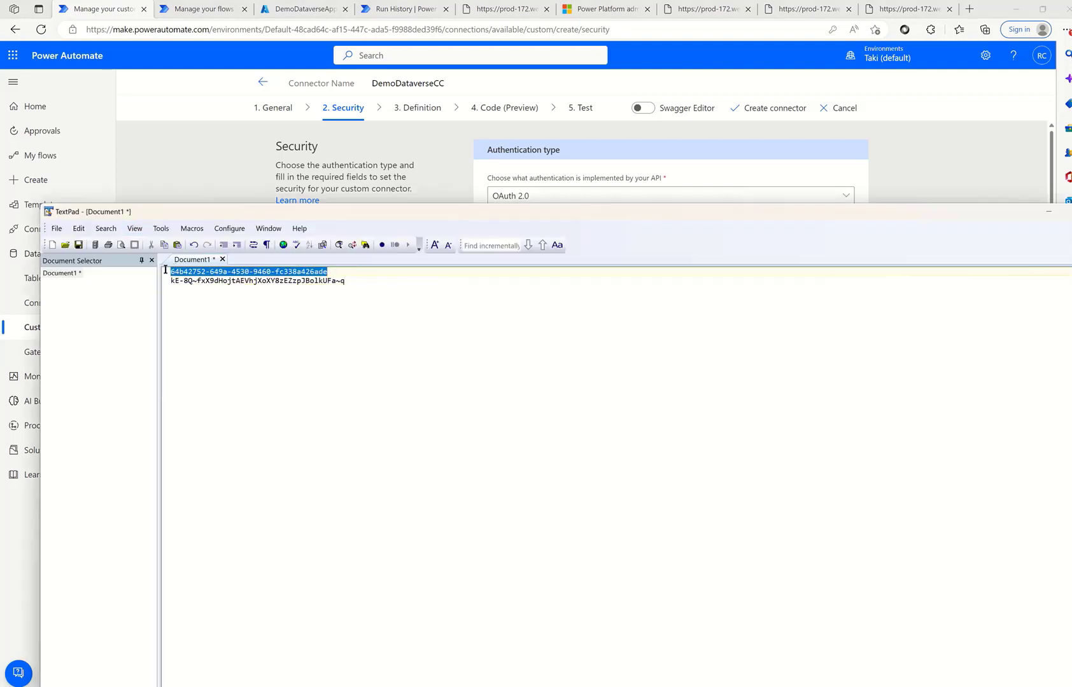
key("ctrl+c")
left_click(1049, 211)
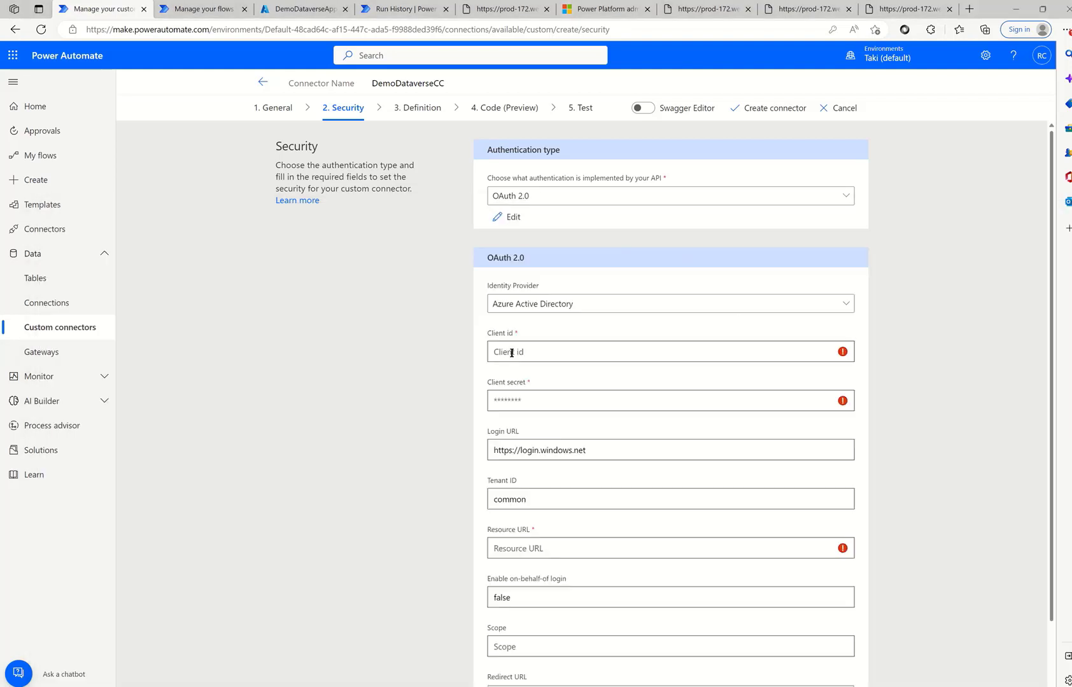
key("ctrl+v")
- Fill in the client secret copied from the TextPad note
left_click(732, 680)
left_click(767, 643)
left_click_drag(355, 279, 141, 278)
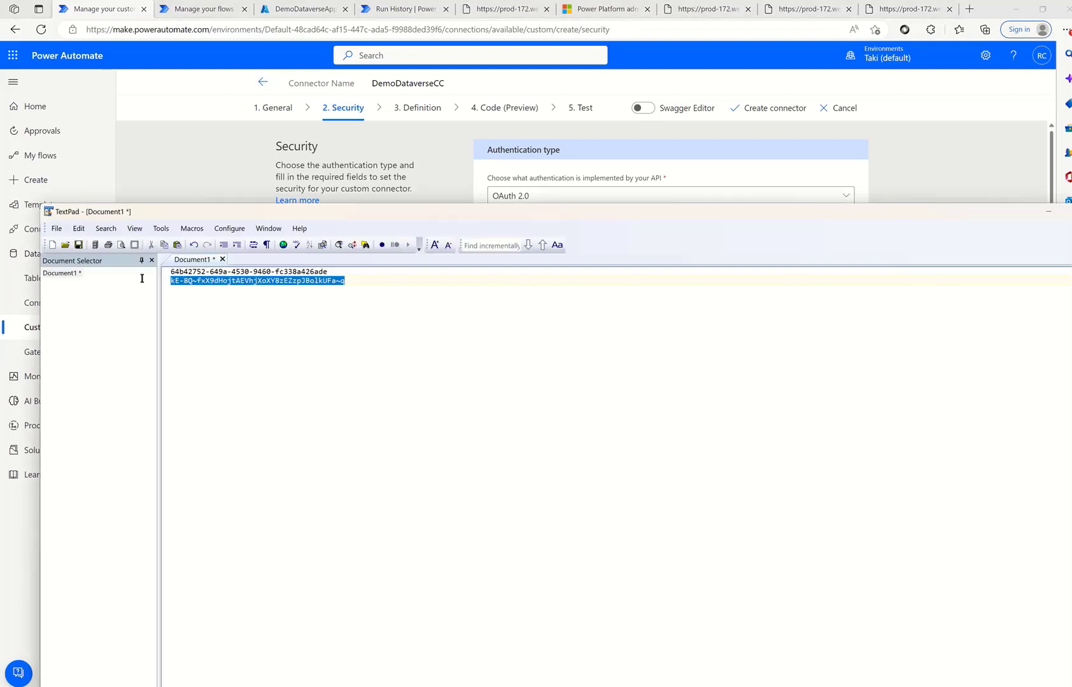
key("ctrl+c")
left_click(1049, 211)
left_click(532, 401)
key("ctrl+v")
scroll(539, 540, "down", 1)
left_click(522, 477)
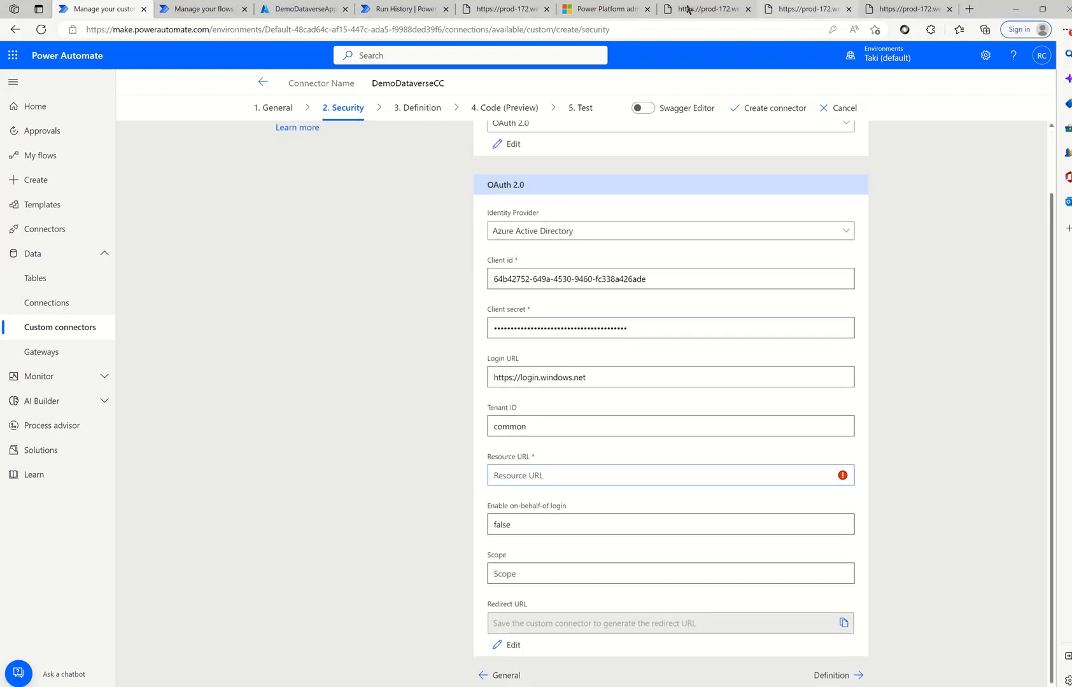
left_click(605, 9)
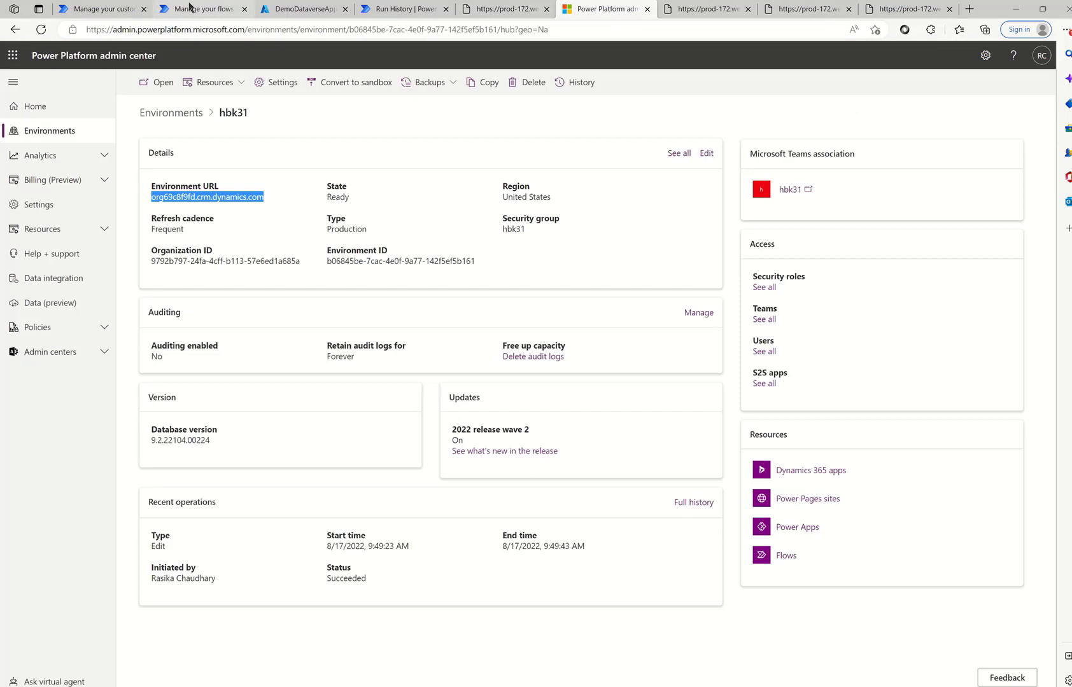
left_click(100, 9)
type("ht")
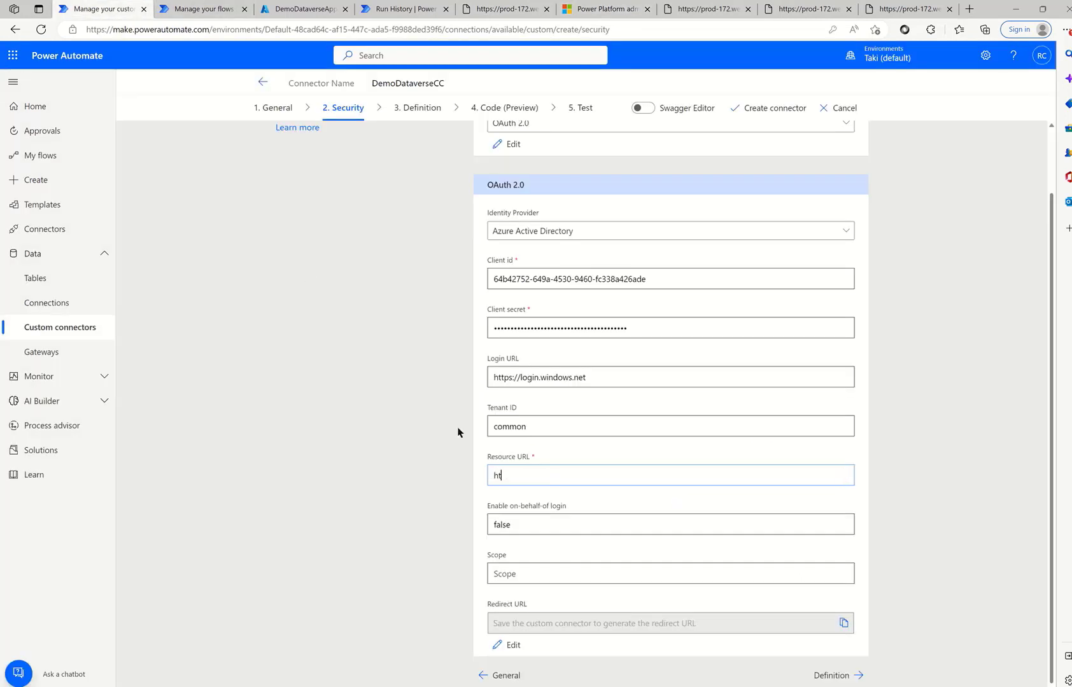
type("tps://")
key("ctrl+v")
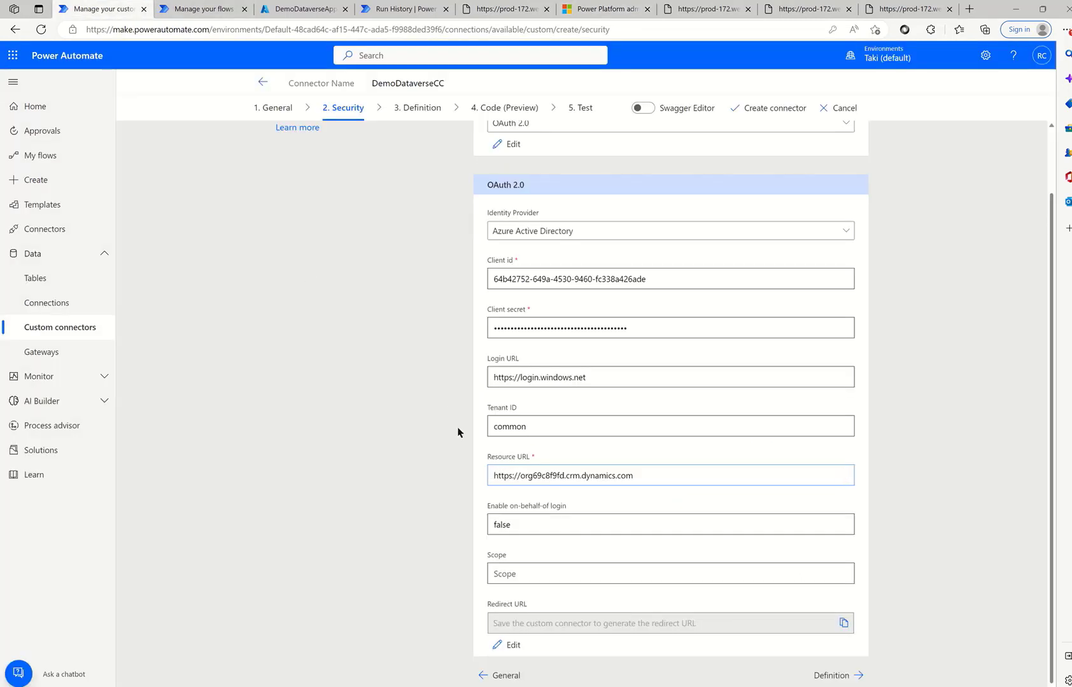
- Add an action with summary, description and operation ID all set to GetEnabledusers
left_click(832, 676)
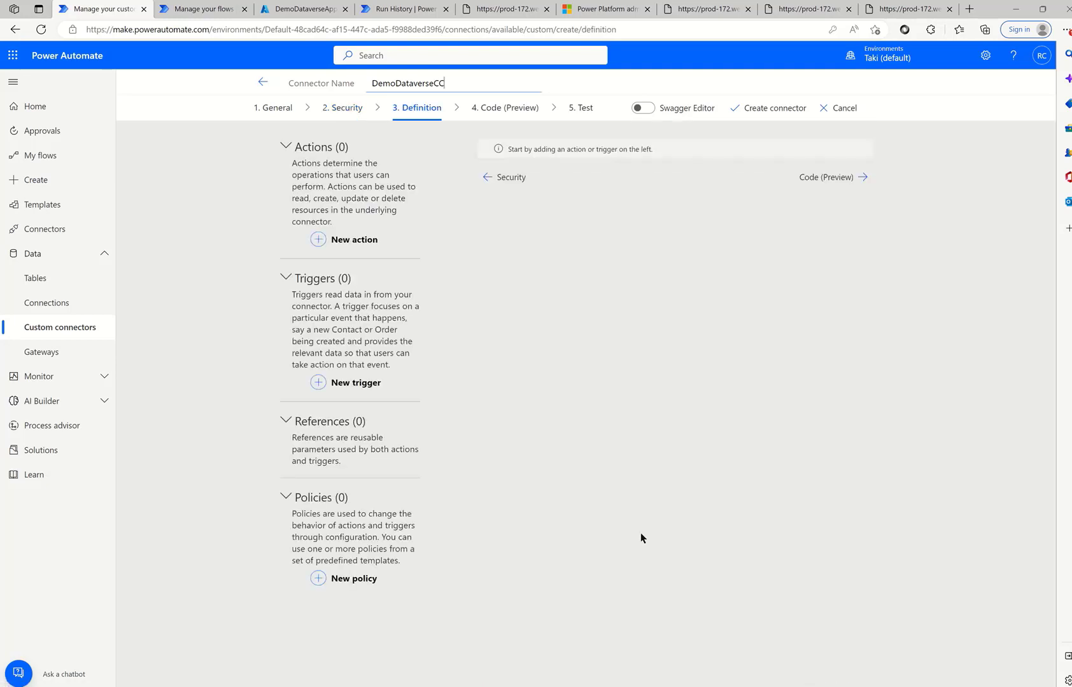
left_click(352, 241)
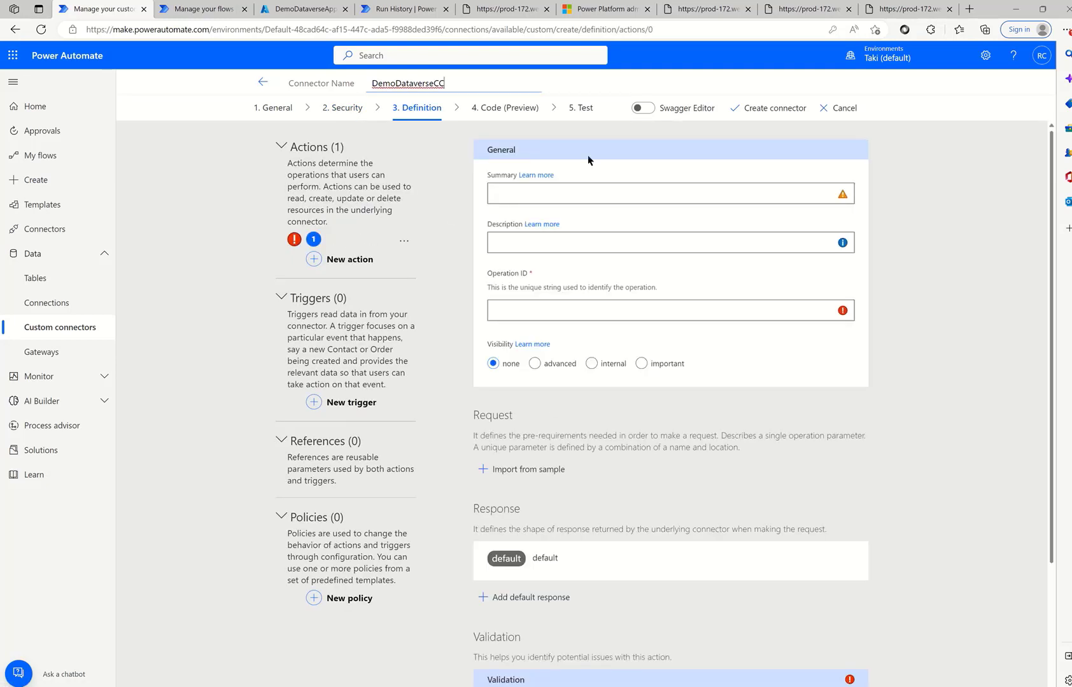
left_click(560, 184)
type("GetEnableduser")
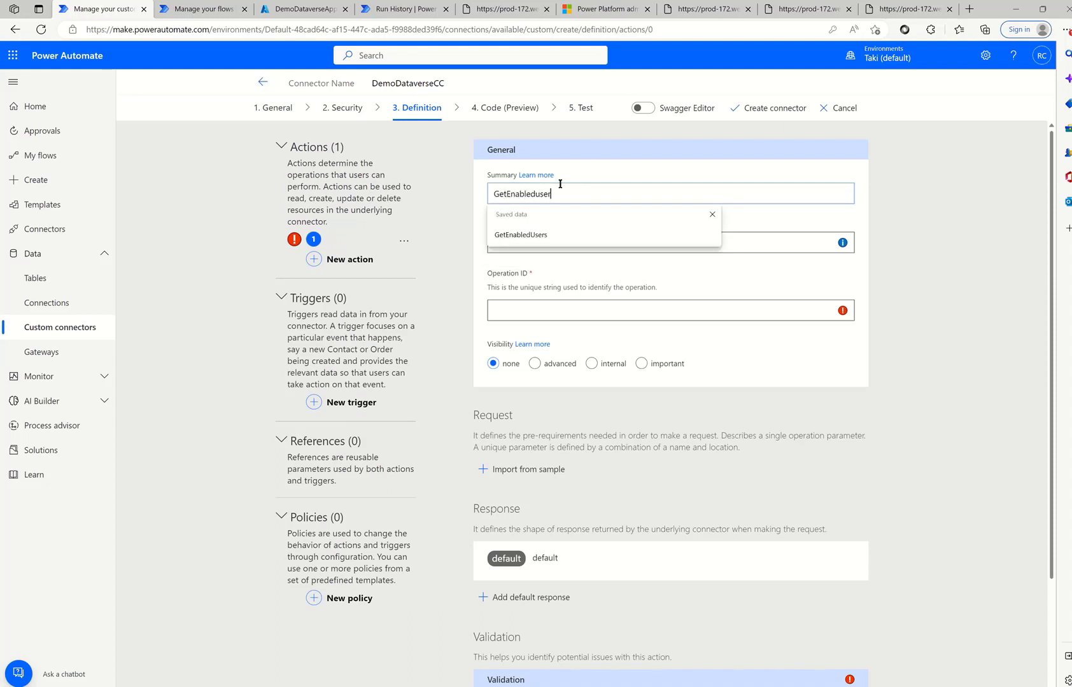
type("s")
right_click(520, 193)
key("Escape")
left_click(749, 242)
key("ctrl+v")
left_click(623, 312)
key("ctrl+v")
- Import a sample GET request for the Dataverse systemusers URL into the action
left_click(530, 469)
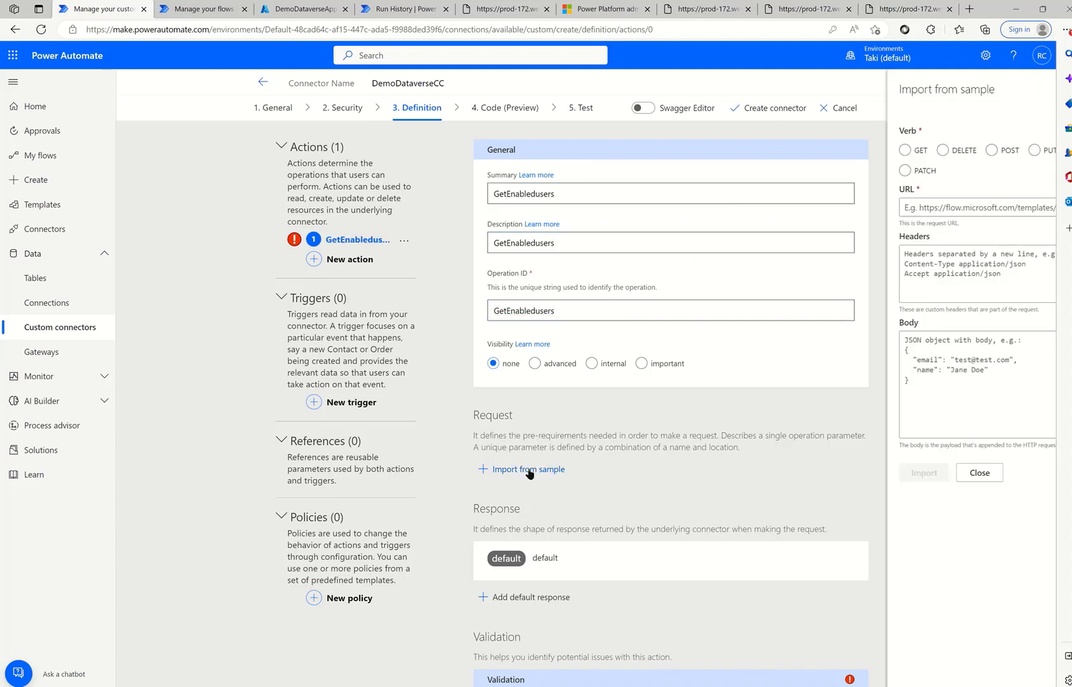
left_click(781, 151)
left_click(807, 207)
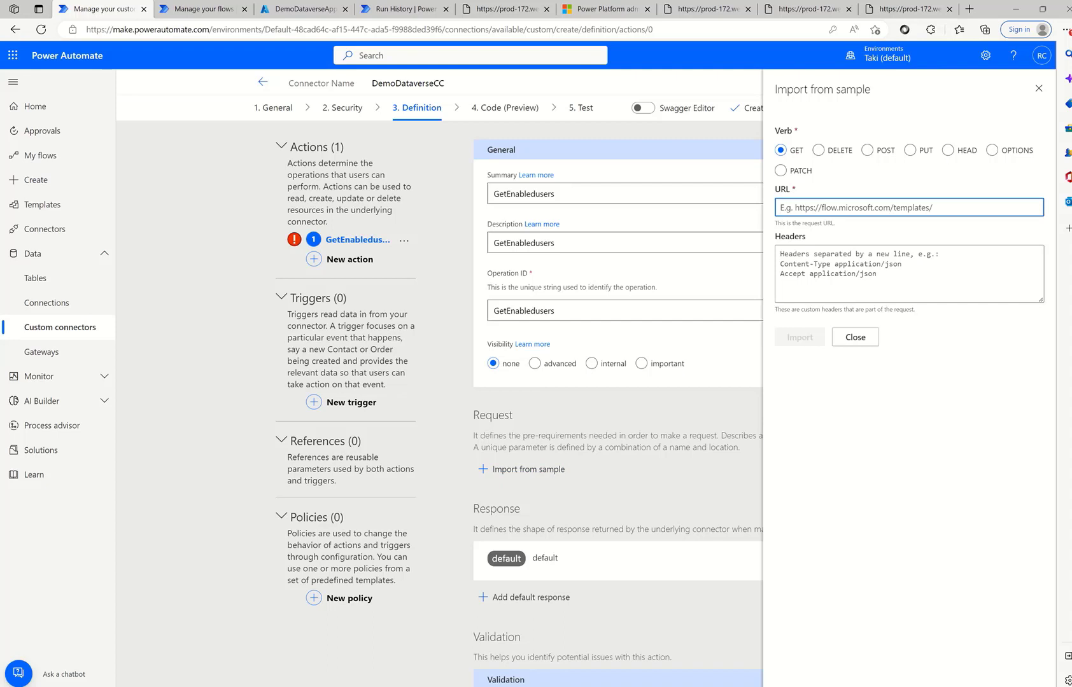
key("alt+Tab")
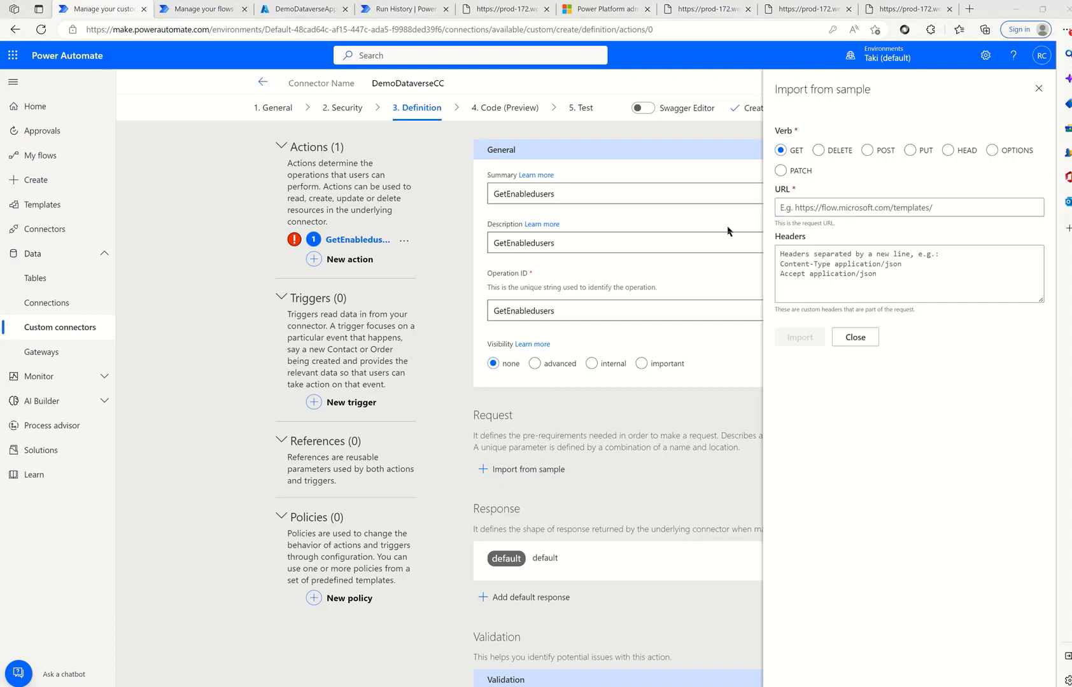
left_click(824, 207)
key("ctrl+v")
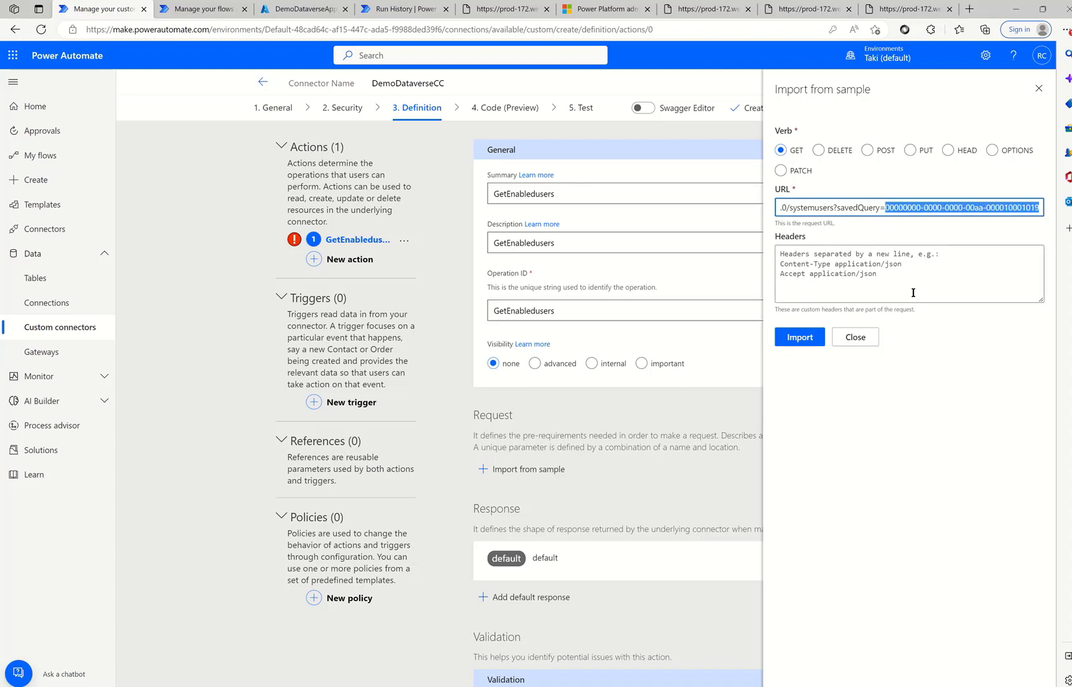
left_click(807, 339)
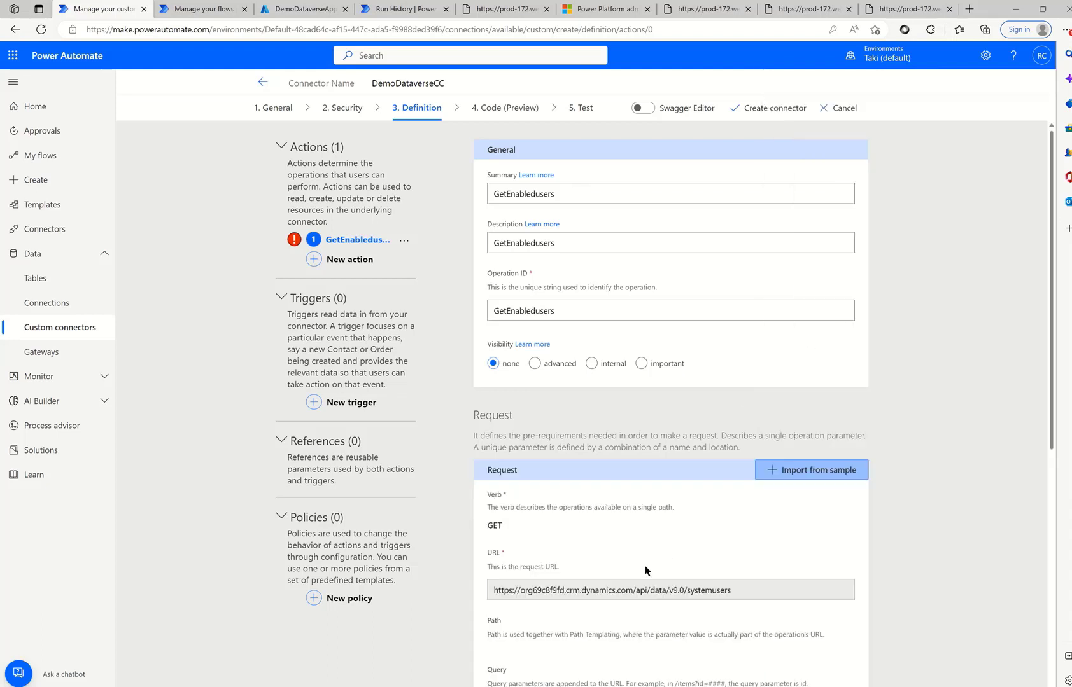
- Review the request's URL and savedQuery parameter, then create the DemoDataverseCC connector
scroll(646, 570, "down", 3)
left_click_drag(497, 418, 742, 420)
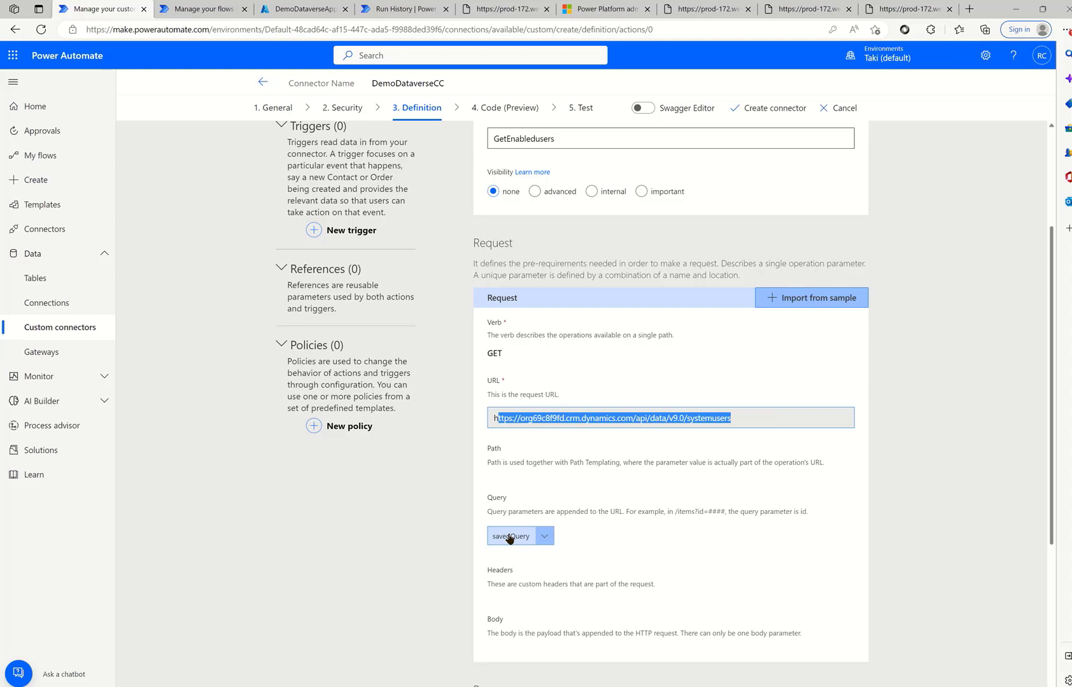
scroll(536, 539, "down", 3)
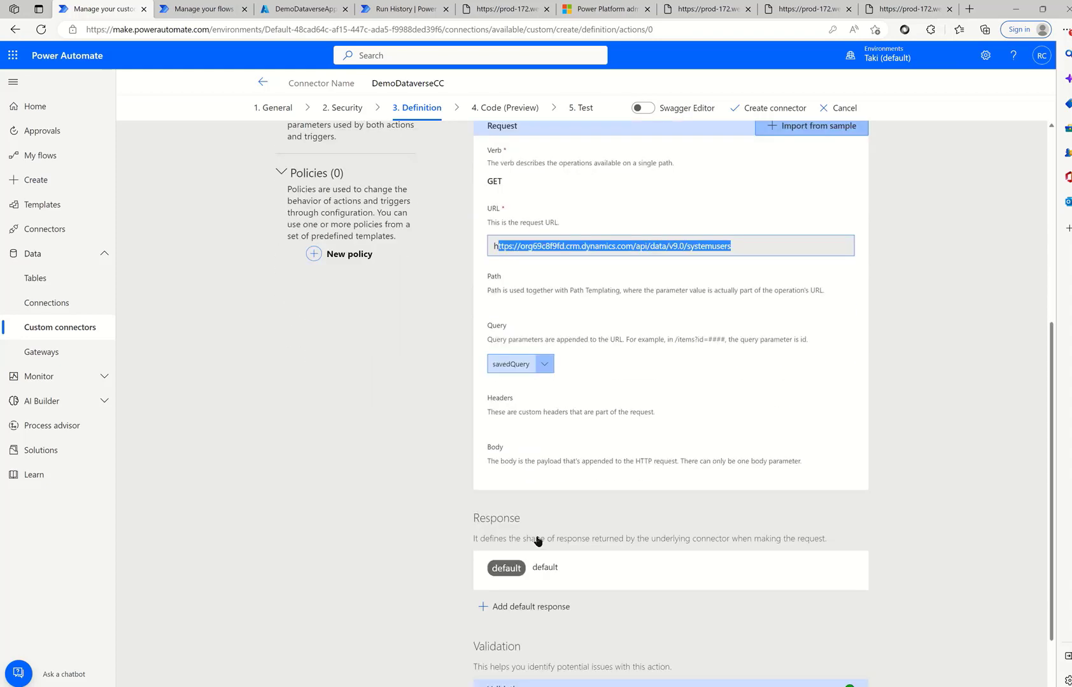
scroll(537, 541, "down", 2)
left_click(764, 109)
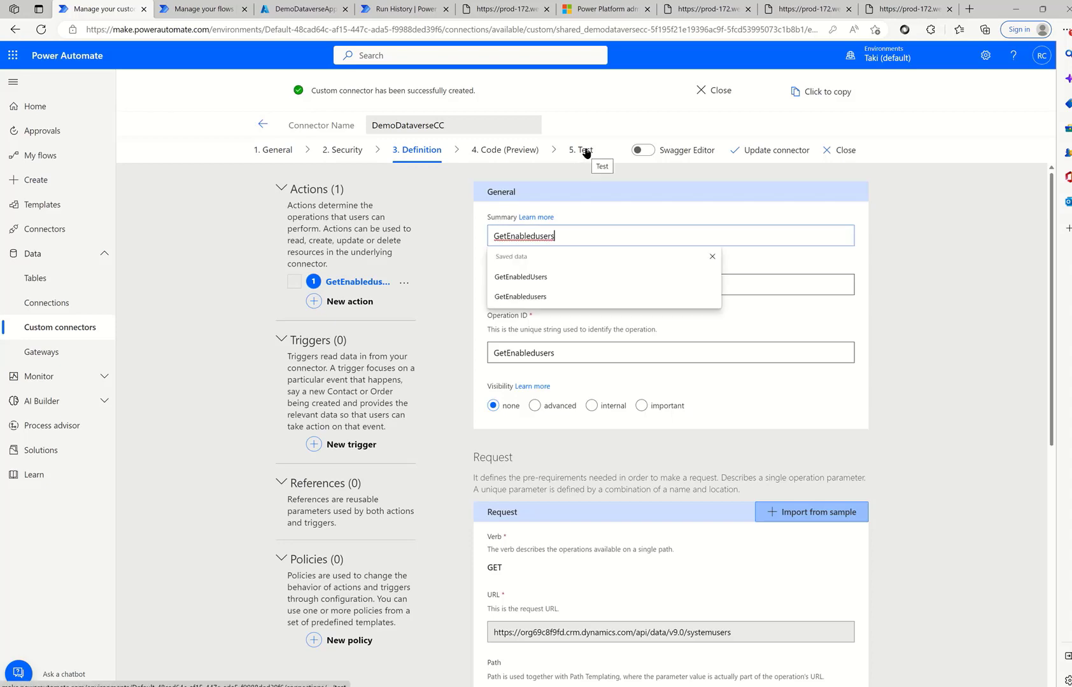
- Create a new DemoDataverseCC connection, signing in and consenting for the whole organization
left_click(584, 150)
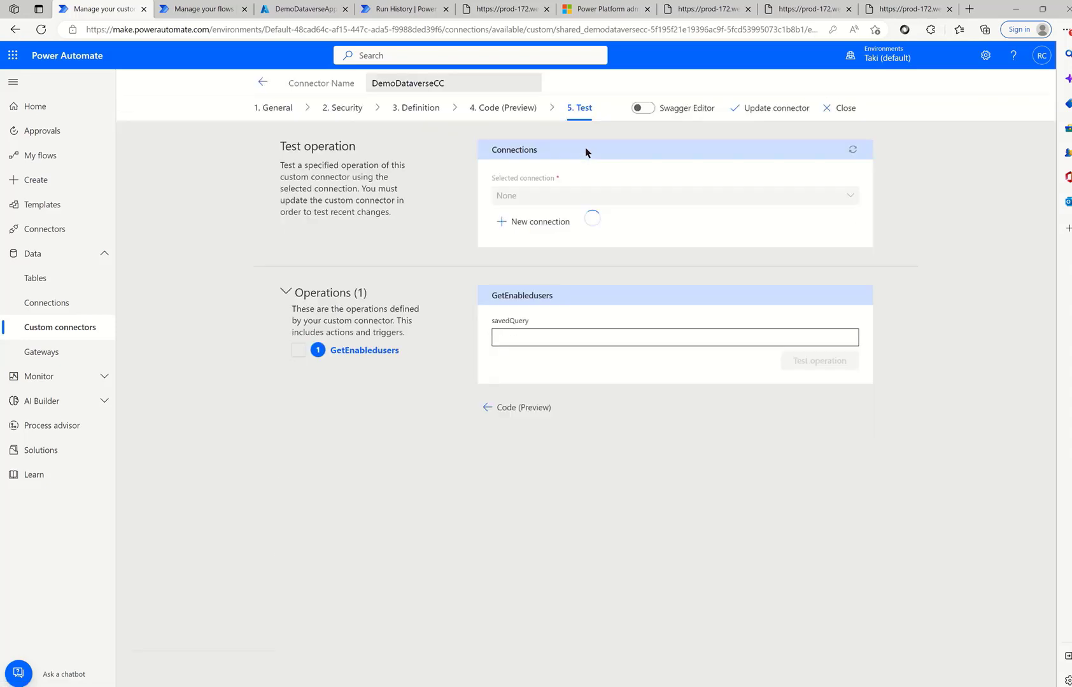
left_click(549, 222)
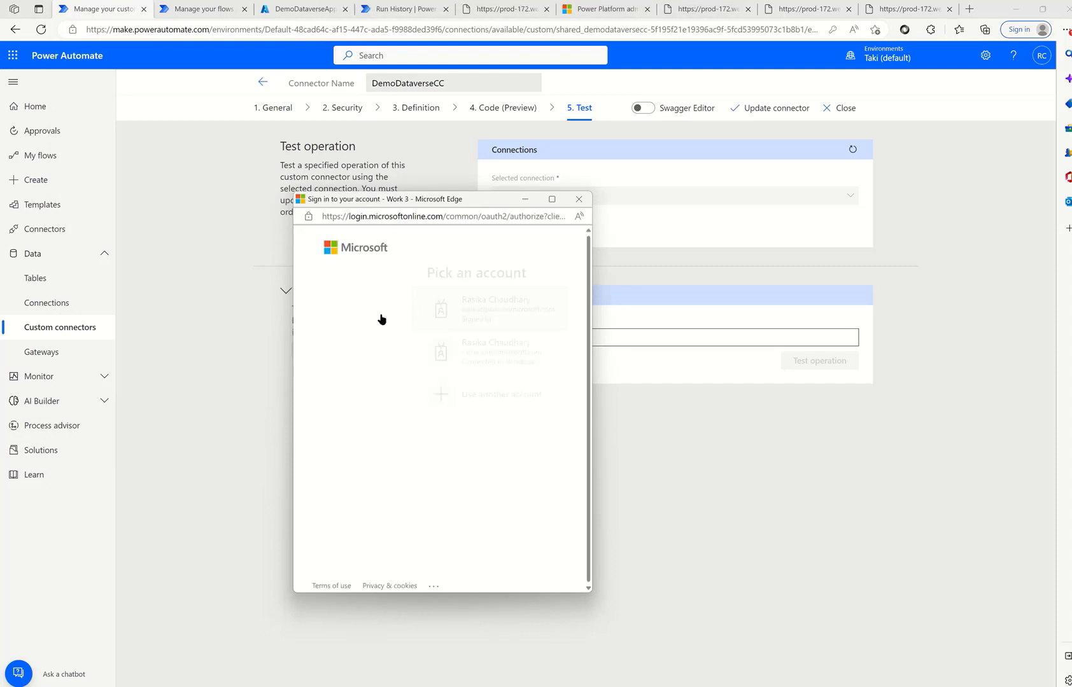
left_click(385, 310)
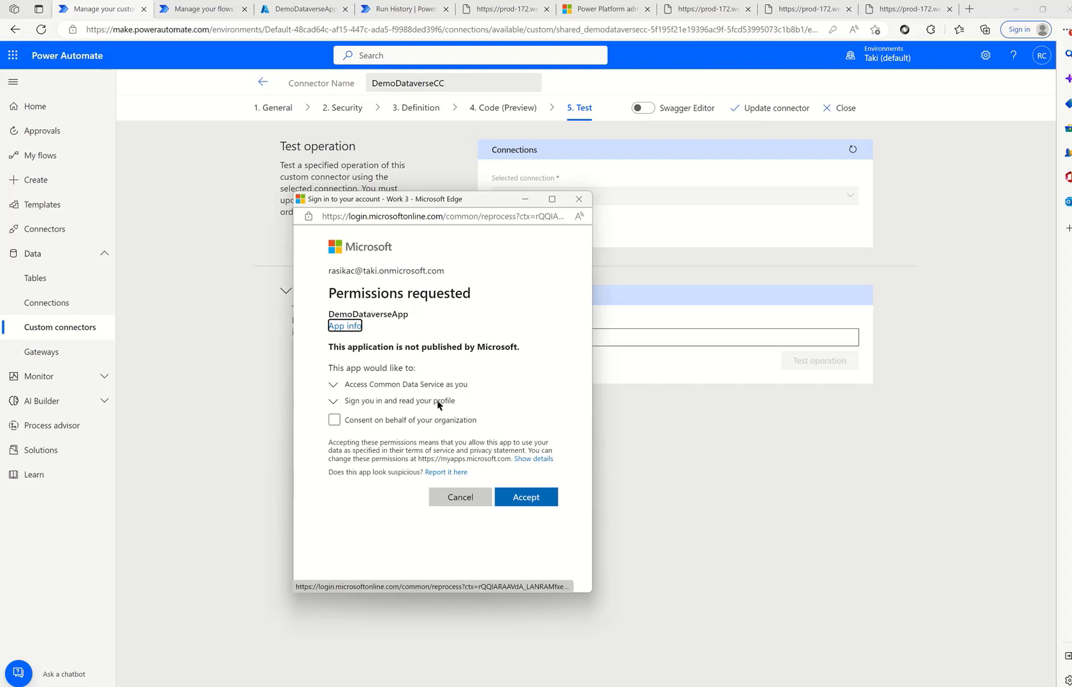
left_click(405, 421)
left_click(521, 528)
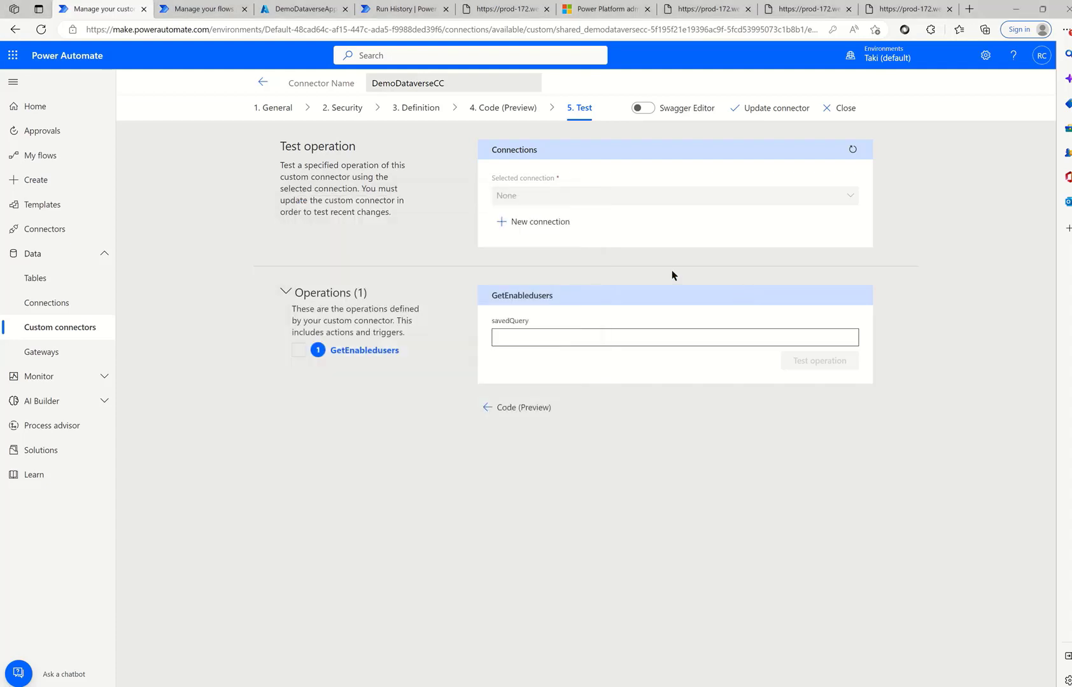
- Test GetEnabledusers with the saved query GUID and confirm a 200 response
left_click(850, 150)
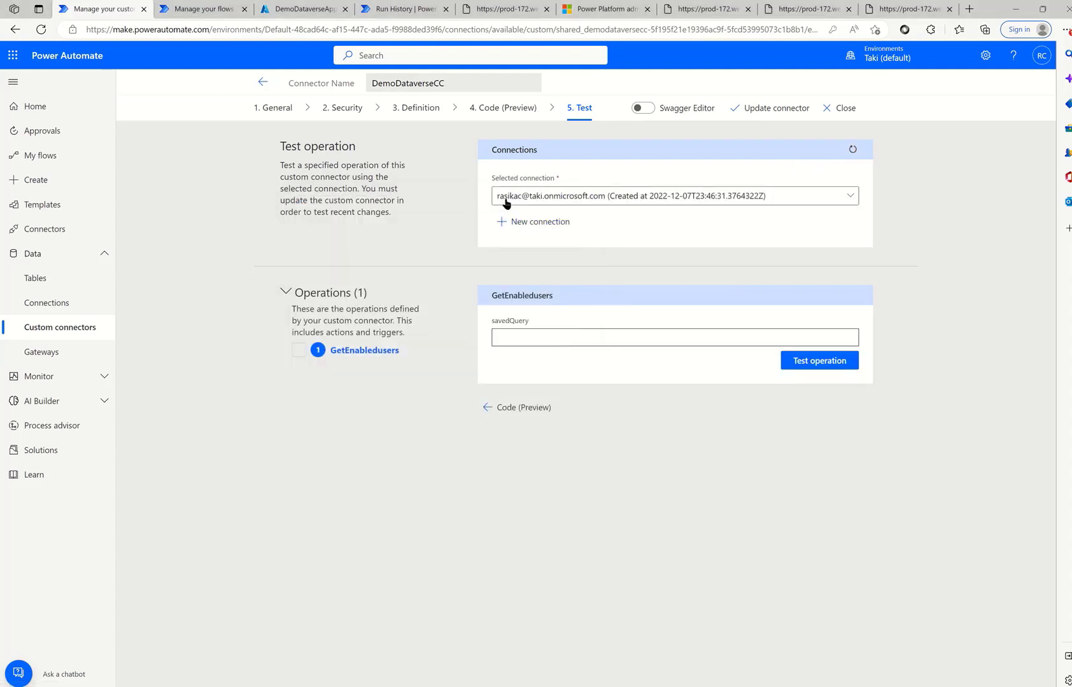
left_click(508, 338)
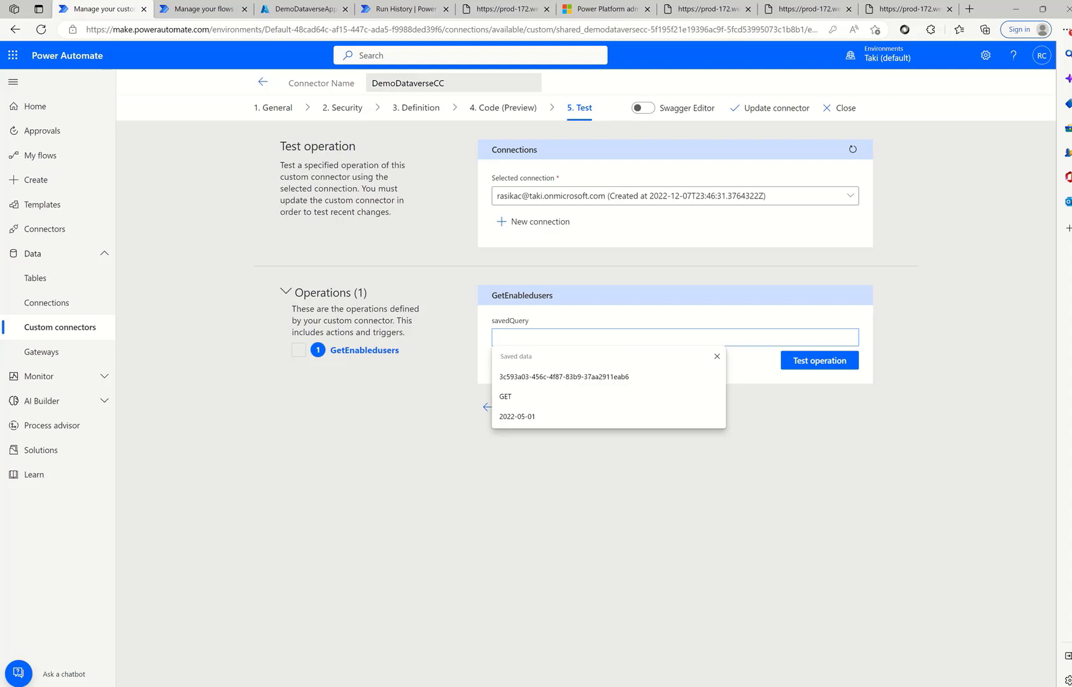
key("alt+Tab")
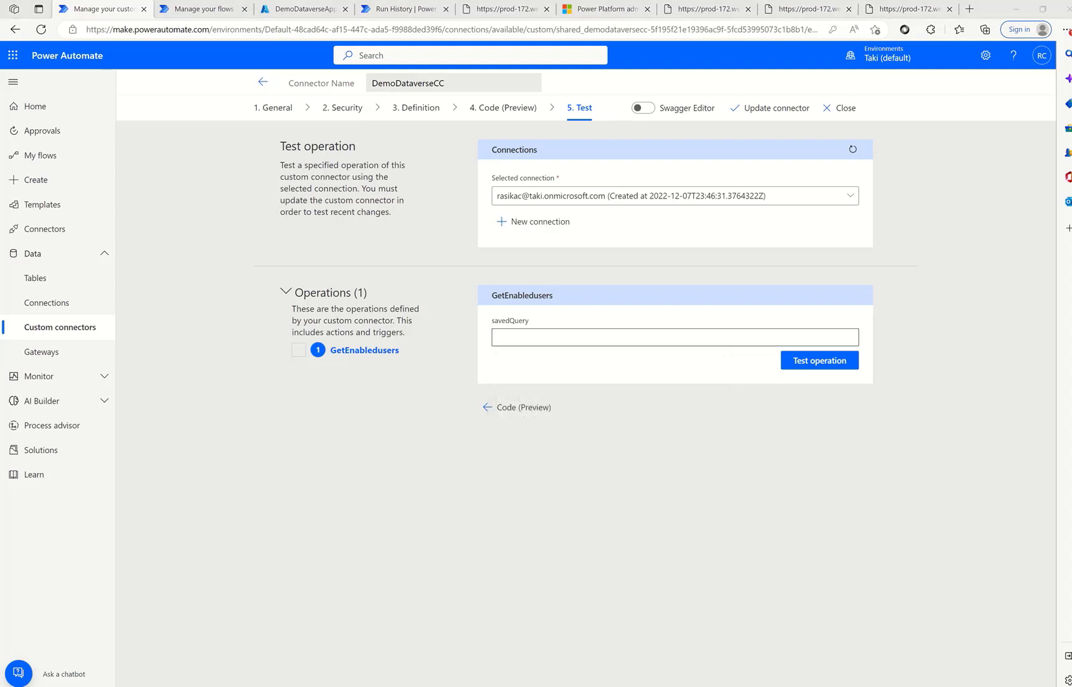
left_click(590, 340)
key("ctrl+v")
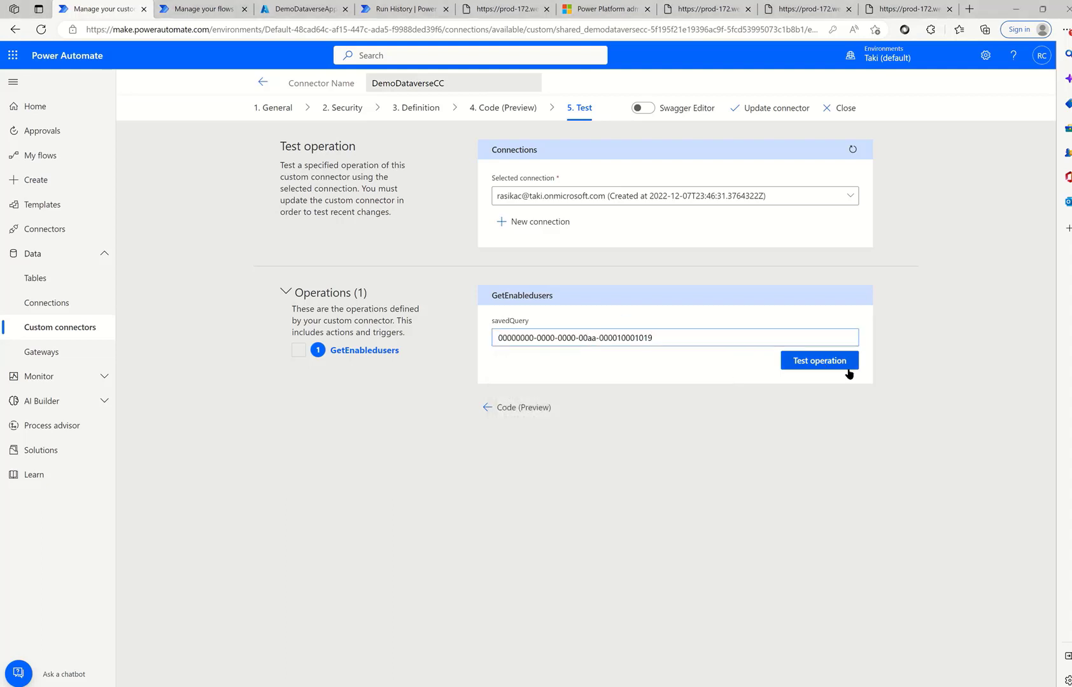
left_click(841, 363)
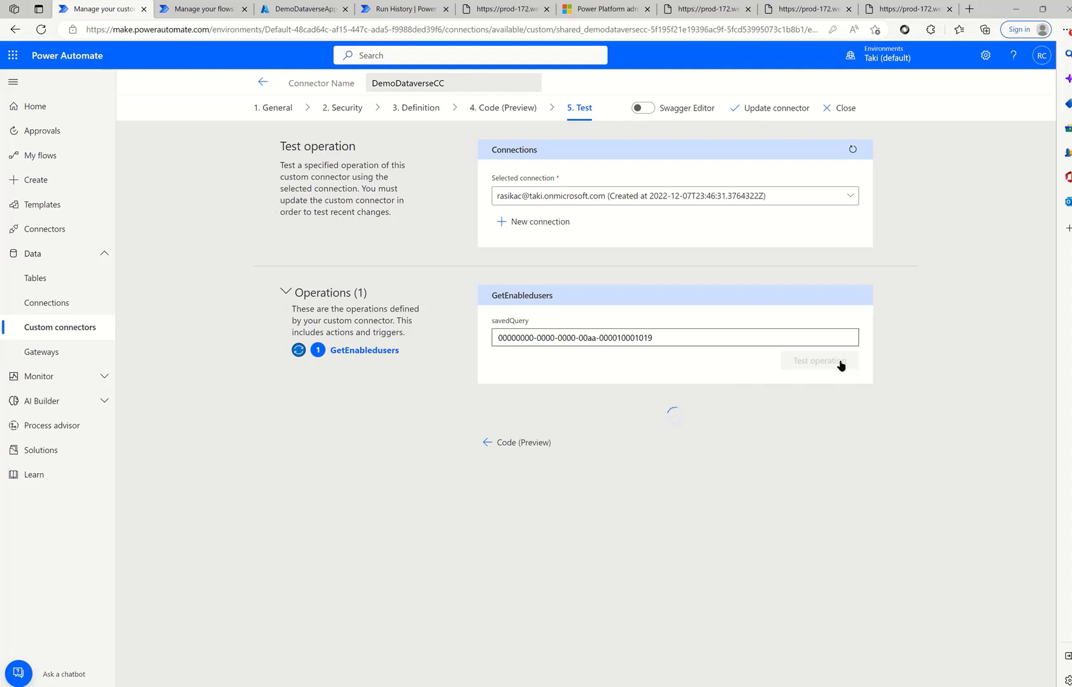
scroll(677, 597, "down", 3)
scroll(677, 597, "down", 4)
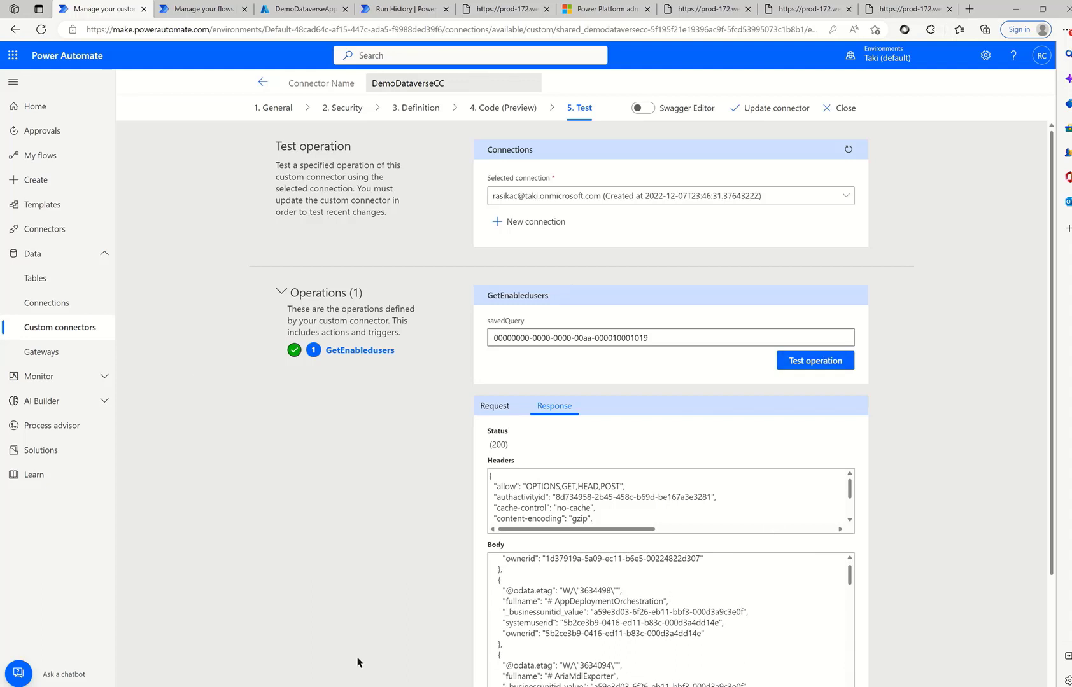
- Open the Button -> List rows - 2 flow in the editor
left_click(203, 9)
left_click(226, 218)
left_click(155, 84)
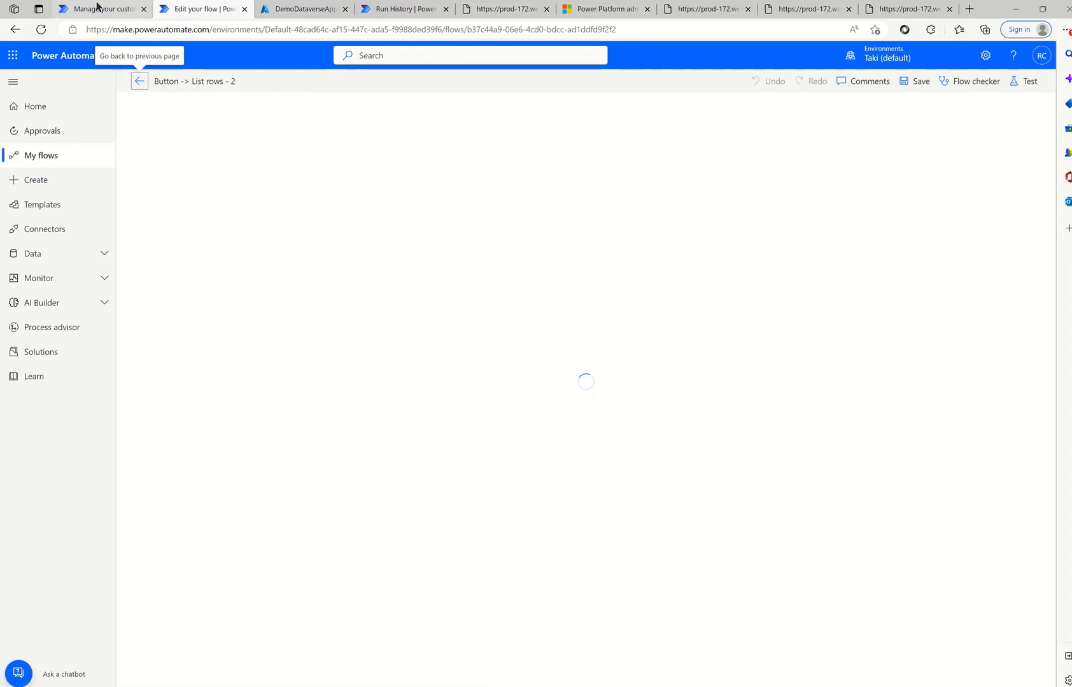
left_click(97, 8)
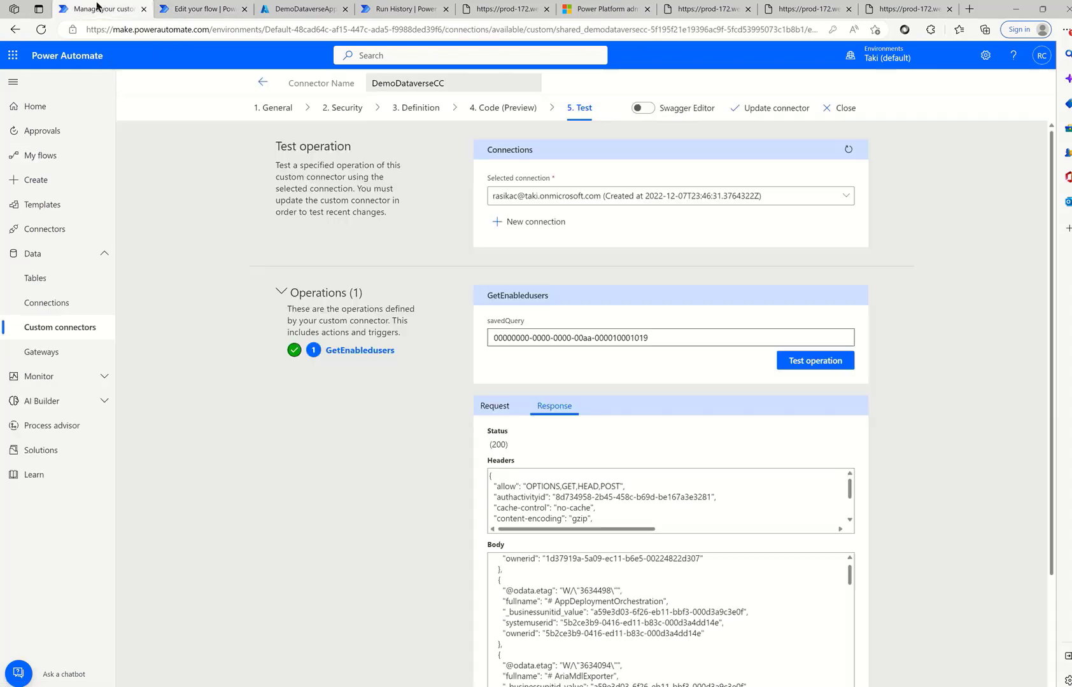
left_click(203, 16)
left_click(555, 316)
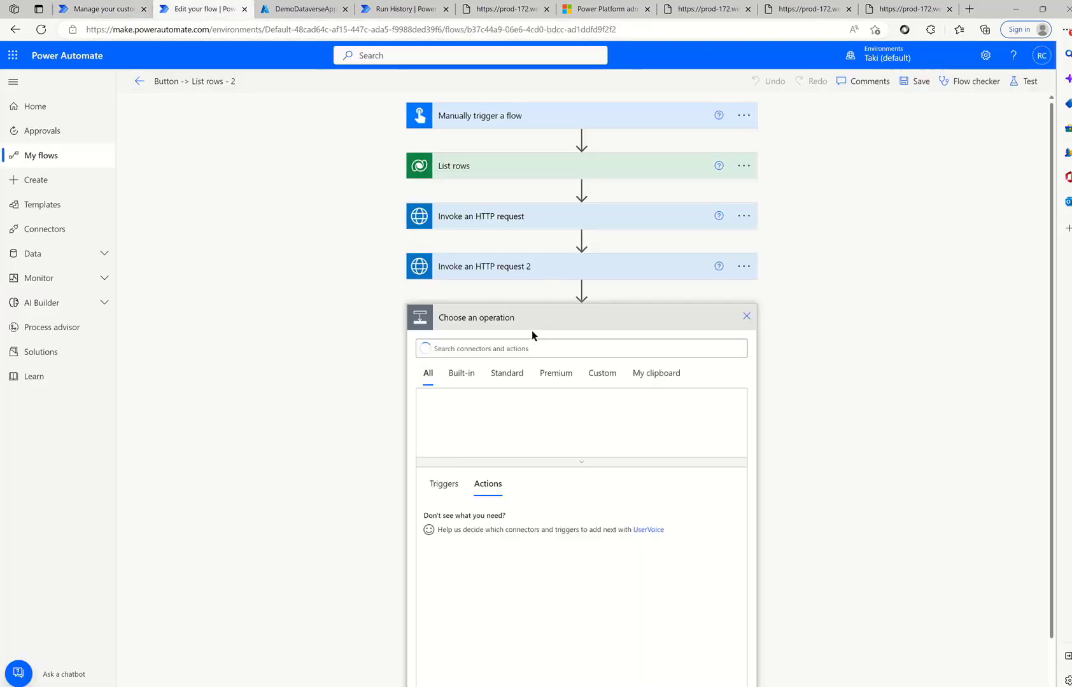
left_click(529, 347)
type("Dem")
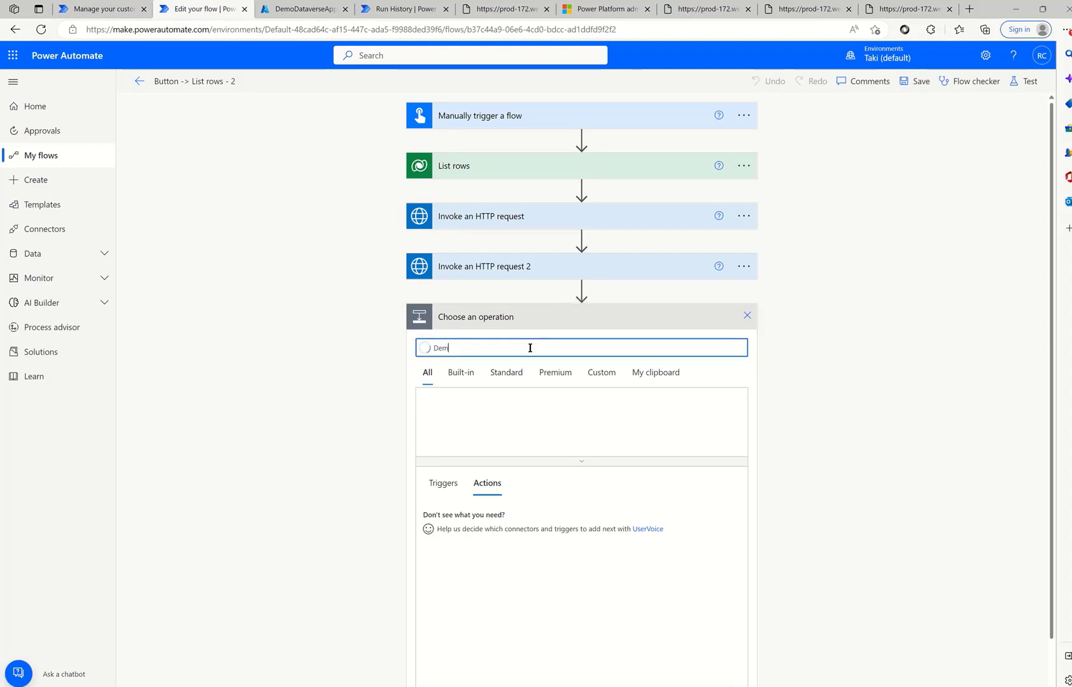
type("oDa")
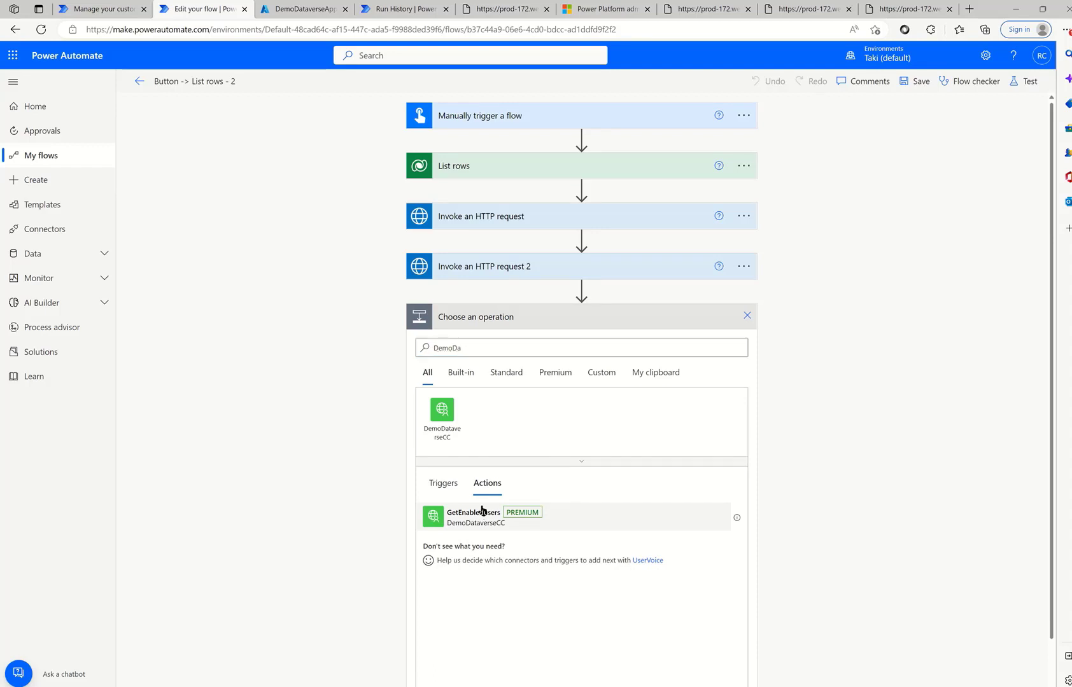
left_click(482, 515)
left_click(508, 343)
key("ctrl+v")
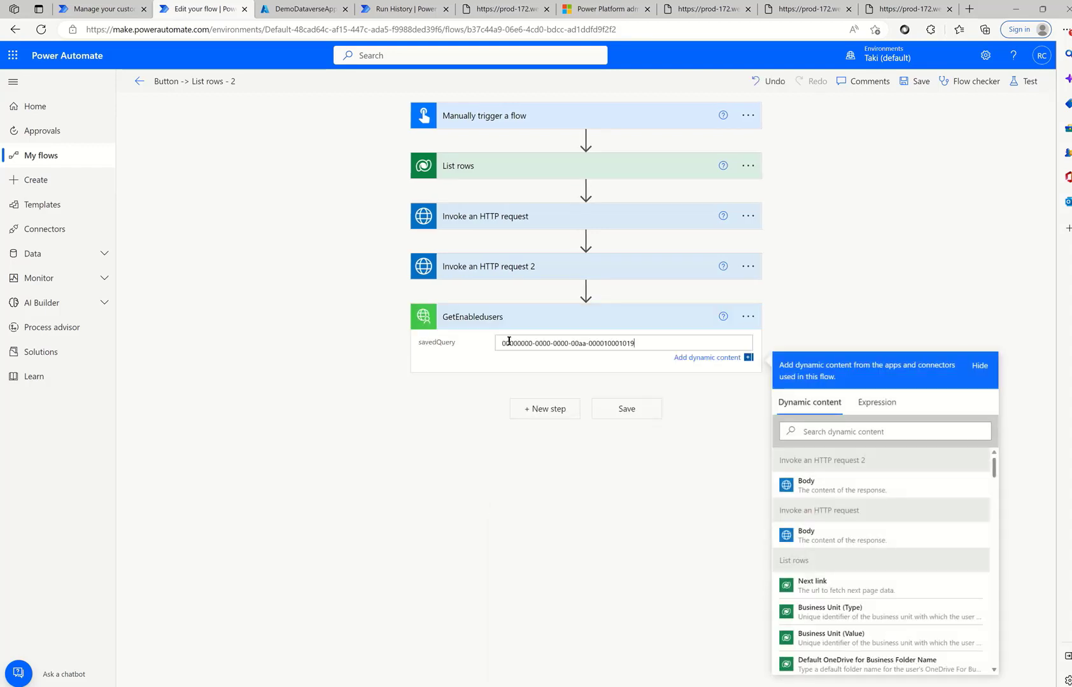
left_click(1025, 82)
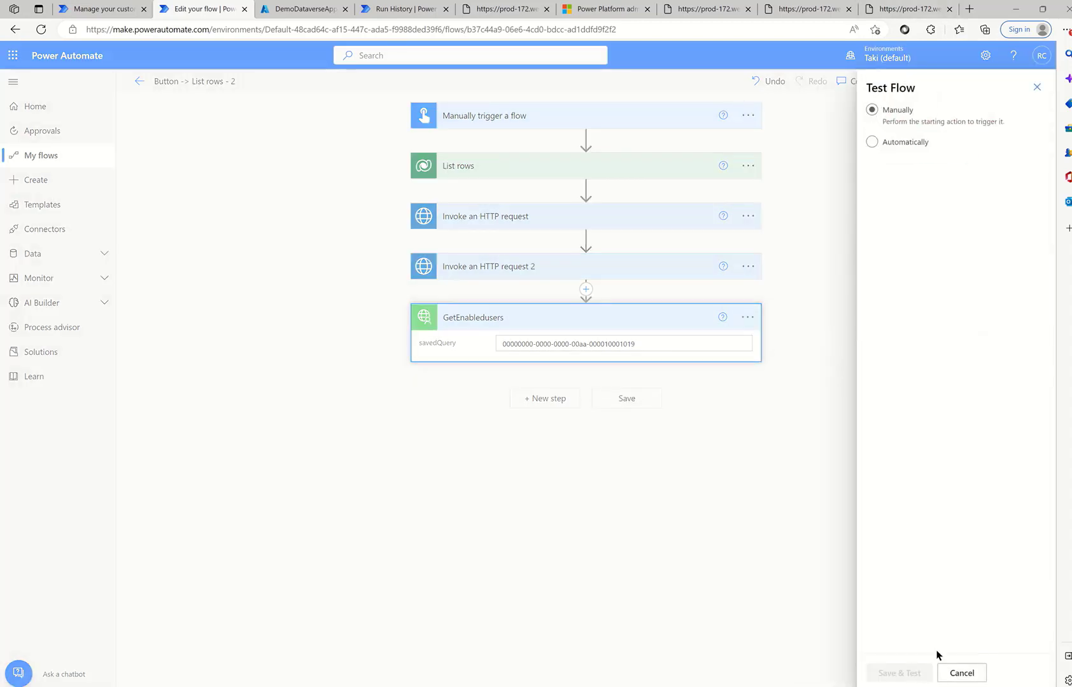
- Save and manually run the flow, then view the systemuser records GetEnabledusers returned
left_click(910, 674)
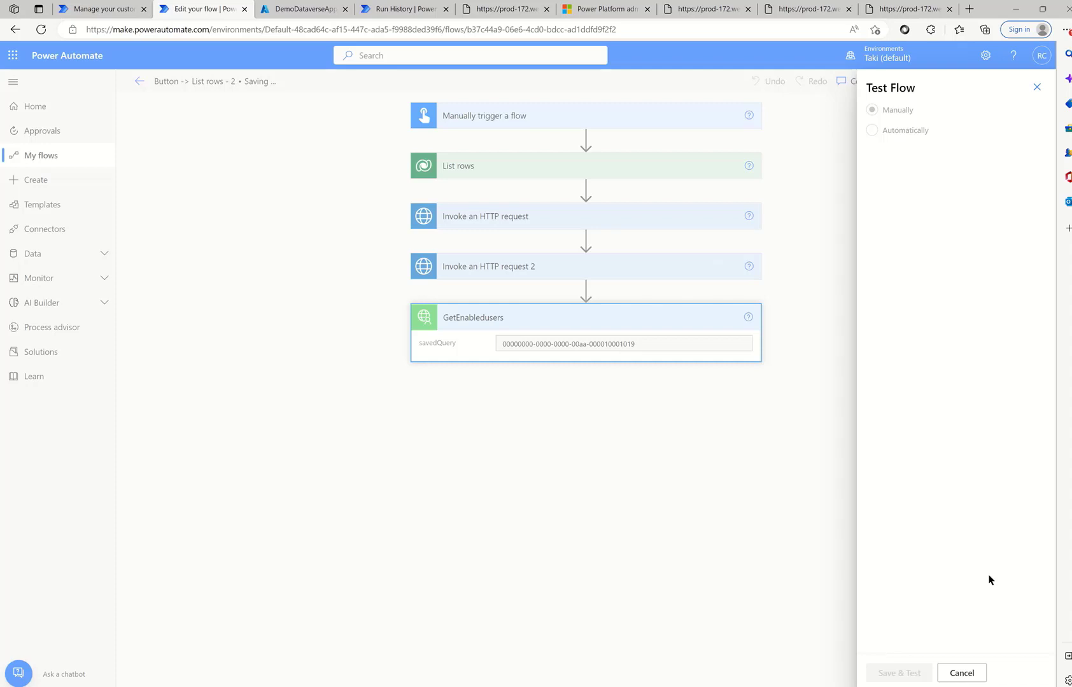
left_click(901, 675)
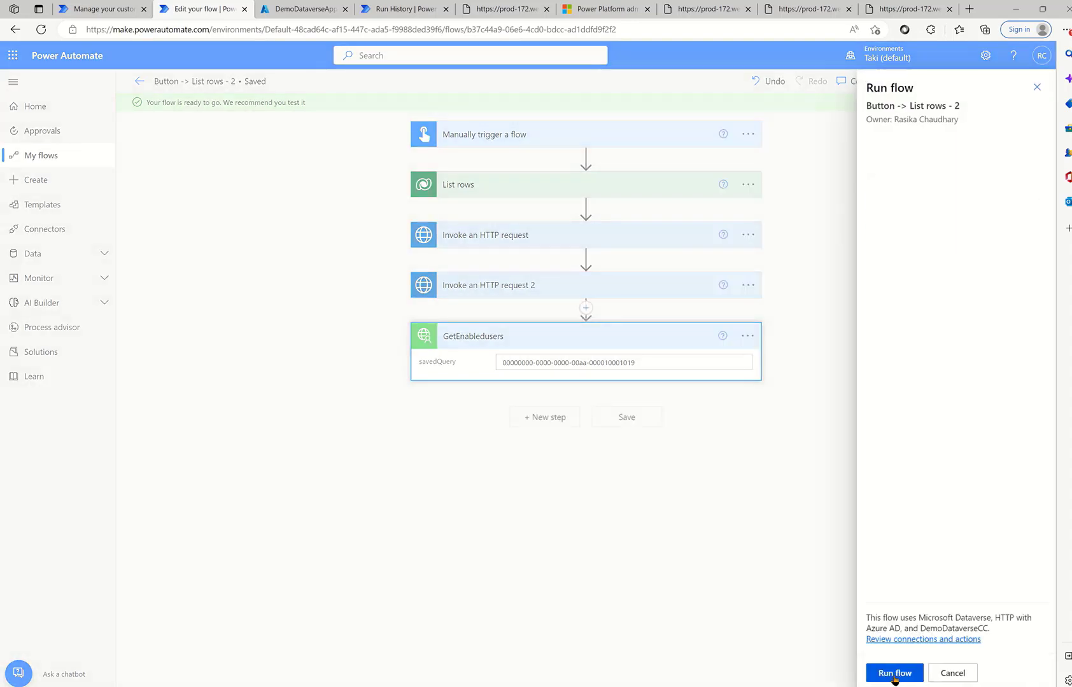
left_click(894, 675)
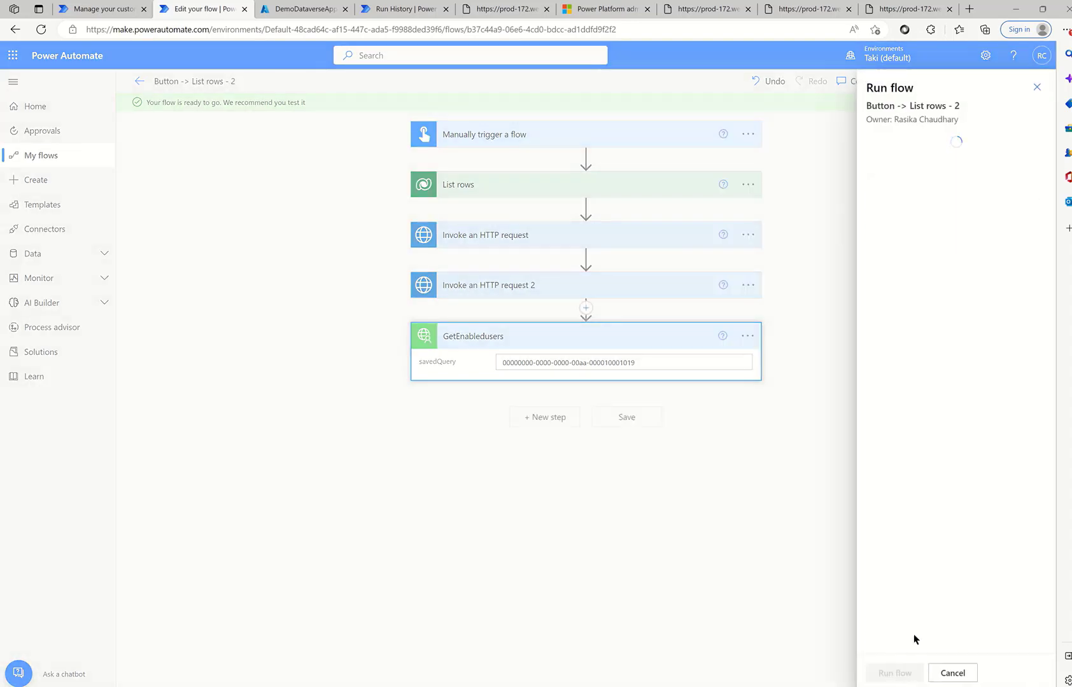
left_click(903, 675)
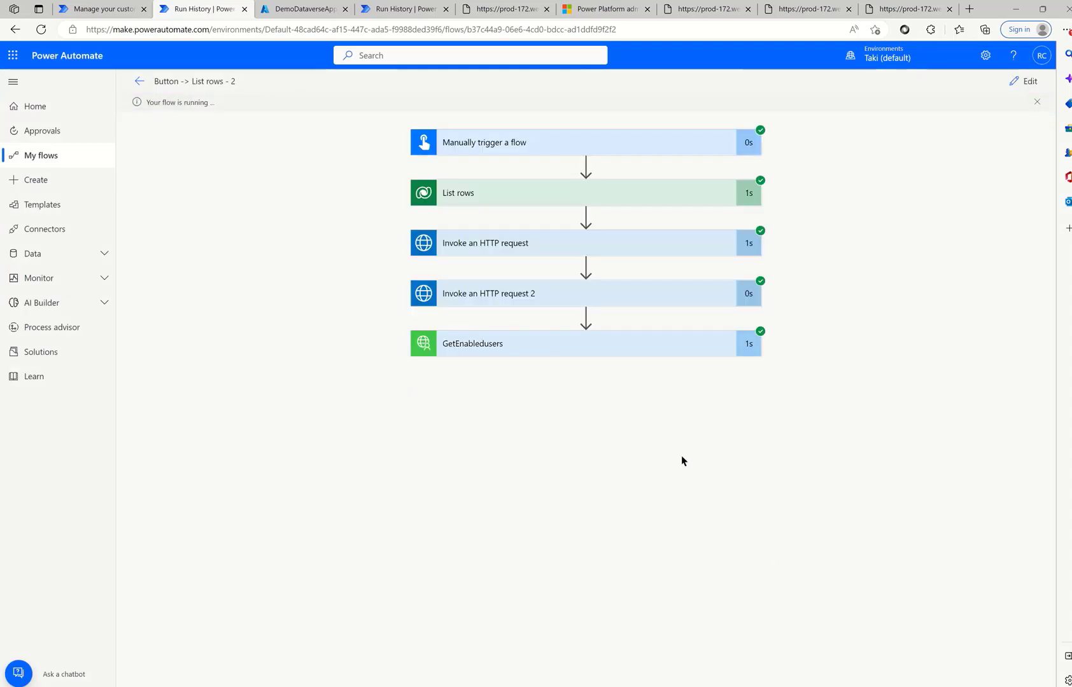
left_click(601, 343)
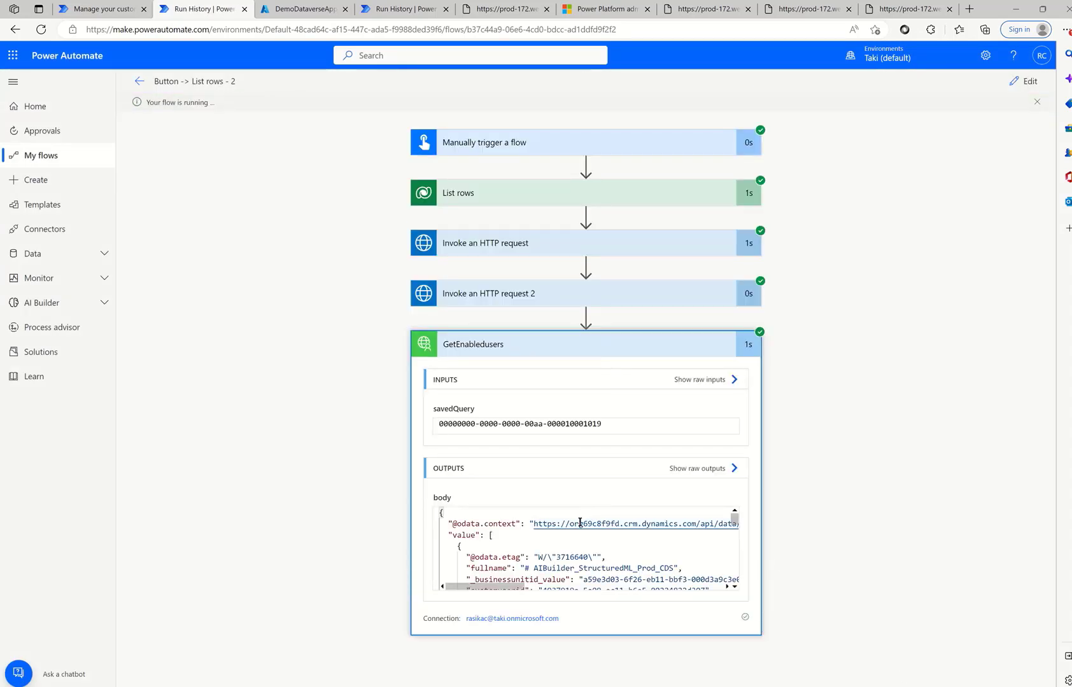
scroll(615, 522, "down", 2)
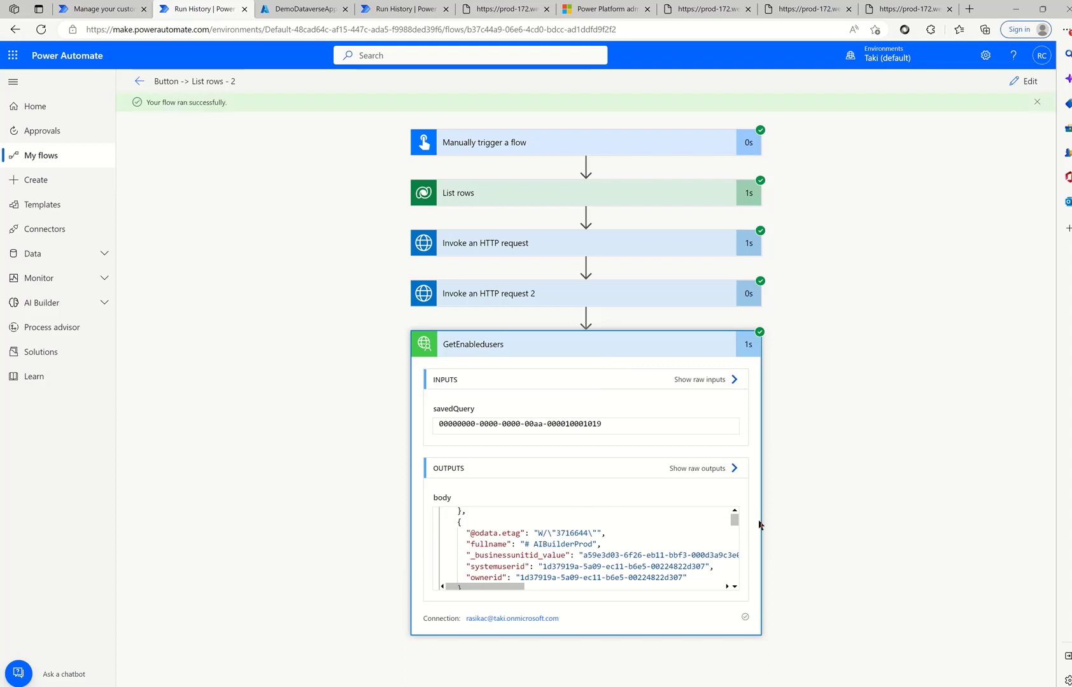